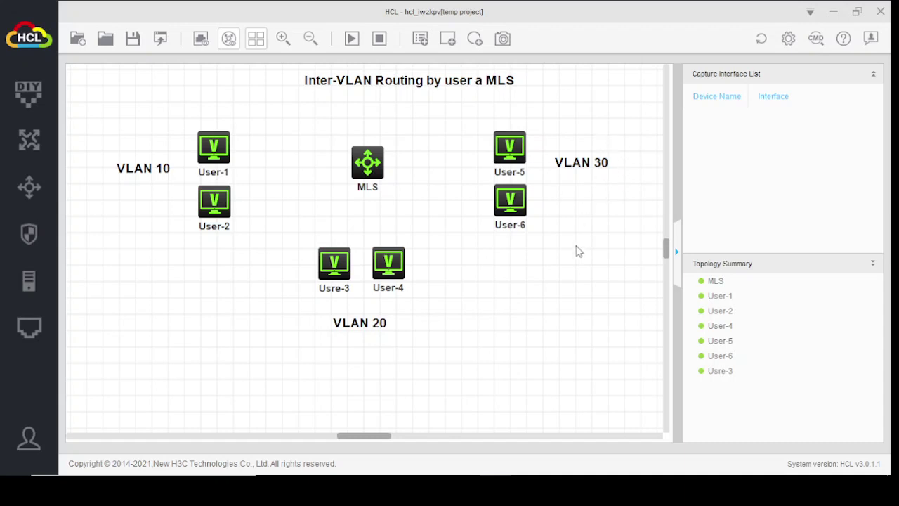
# Step: Add a link from User-1 to interface GE_0/1 on the MLS switch
pyautogui.moveTo(376, 175)
pyautogui.moveTo(209, 213)
pyautogui.rightClick(213, 151)
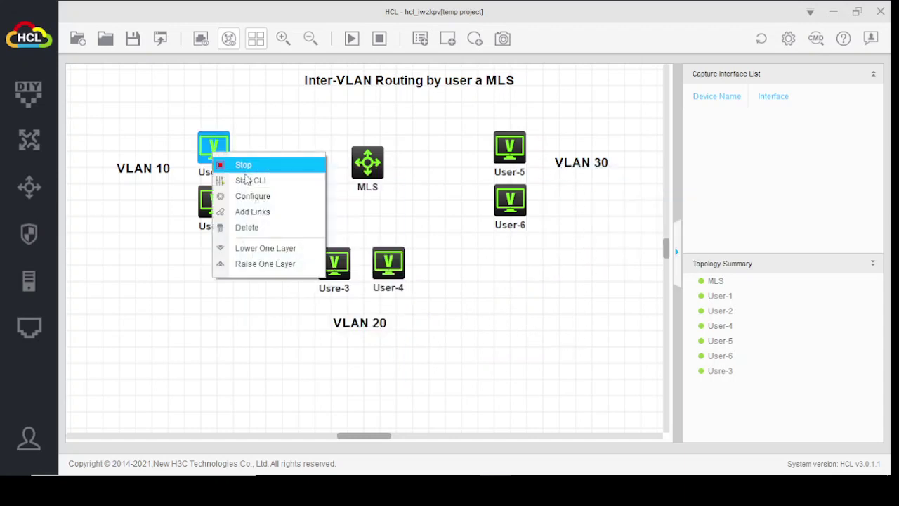
pyautogui.click(257, 214)
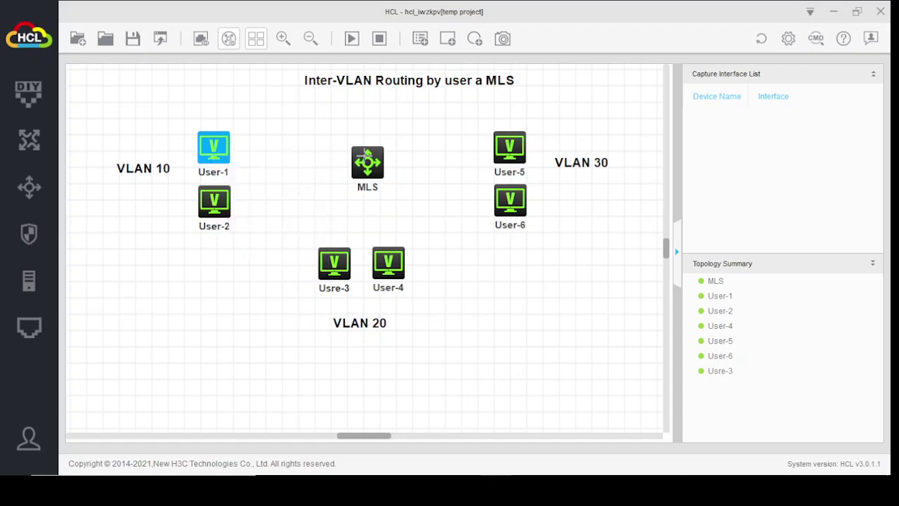
pyautogui.click(219, 146)
pyautogui.click(246, 160)
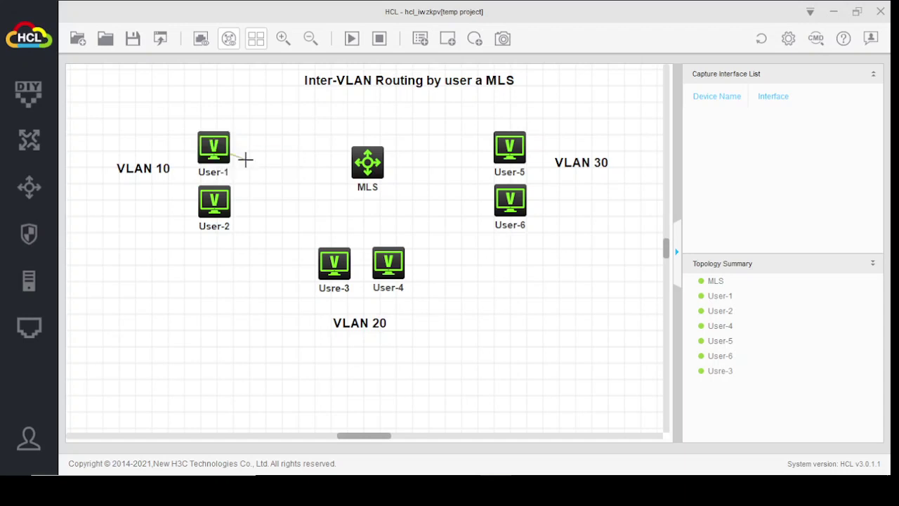
pyautogui.click(366, 164)
pyautogui.moveTo(377, 175)
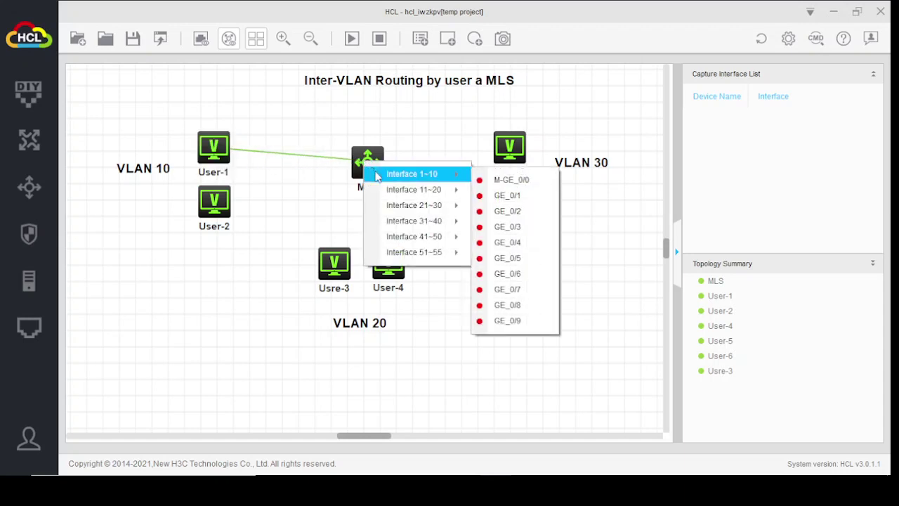
pyautogui.click(509, 195)
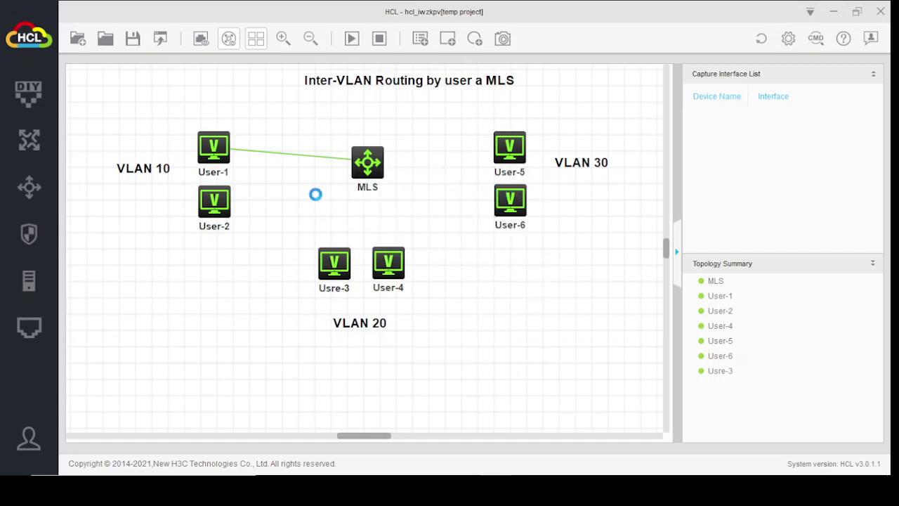
# Step: Link User-2 to interface GE_0/2 on the MLS switch, dismissing the application error dialog
pyautogui.click(223, 198)
pyautogui.click(252, 210)
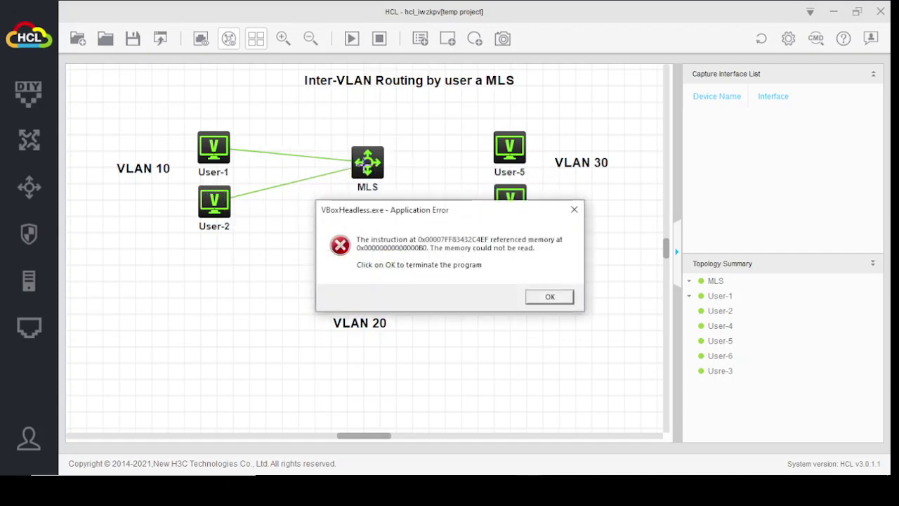
pyautogui.click(533, 297)
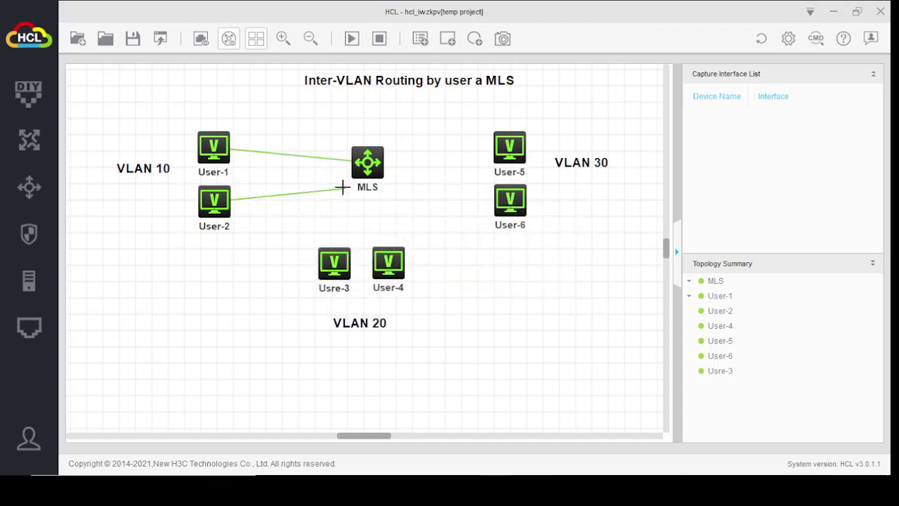
pyautogui.click(366, 170)
pyautogui.moveTo(439, 184)
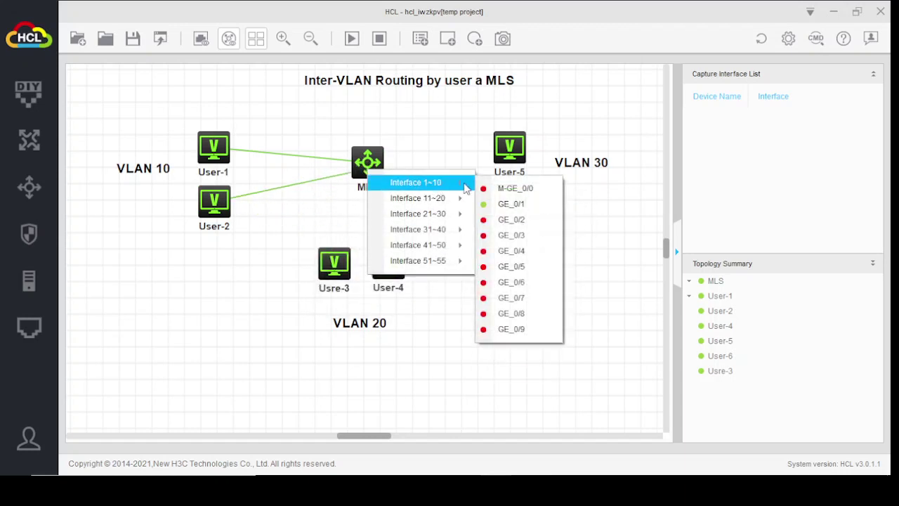
pyautogui.click(524, 220)
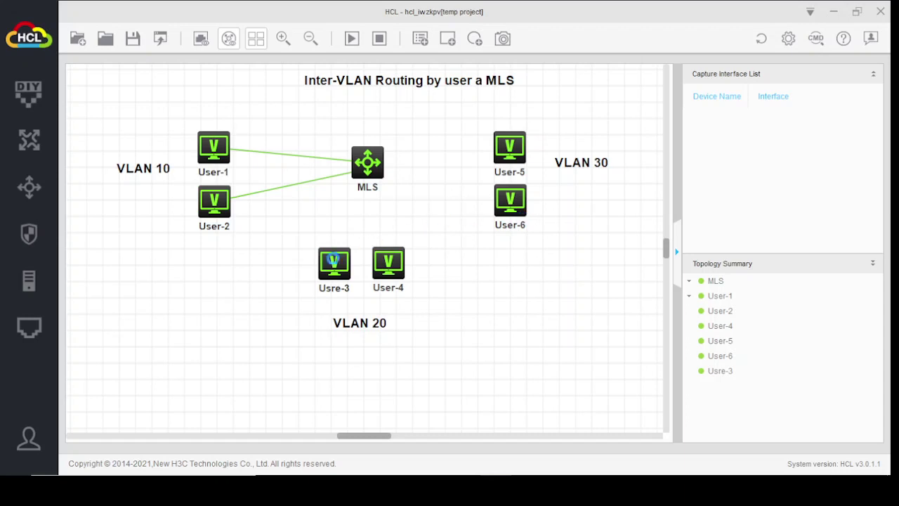
# Step: Link Usre-3 to interface GE_0/6 on the MLS switch, dismissing the application error dialog
pyautogui.click(335, 257)
pyautogui.click(344, 270)
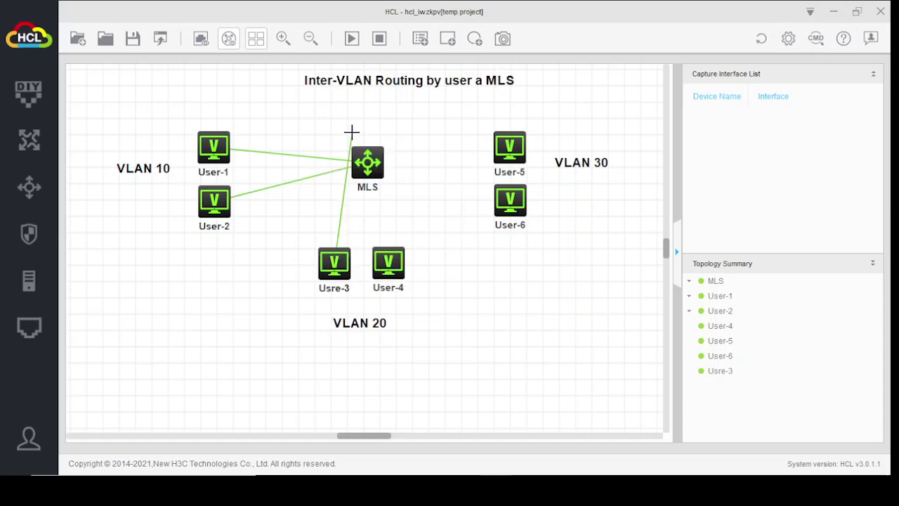
pyautogui.click(368, 171)
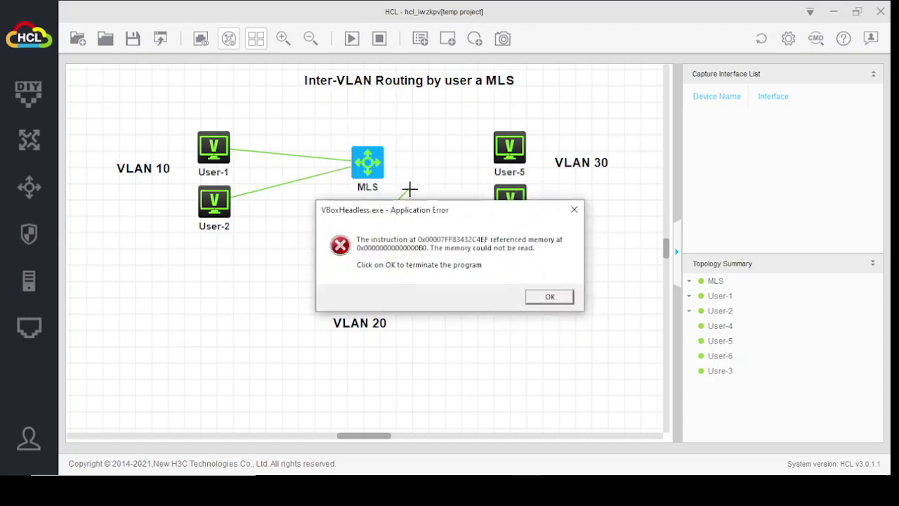
pyautogui.click(562, 299)
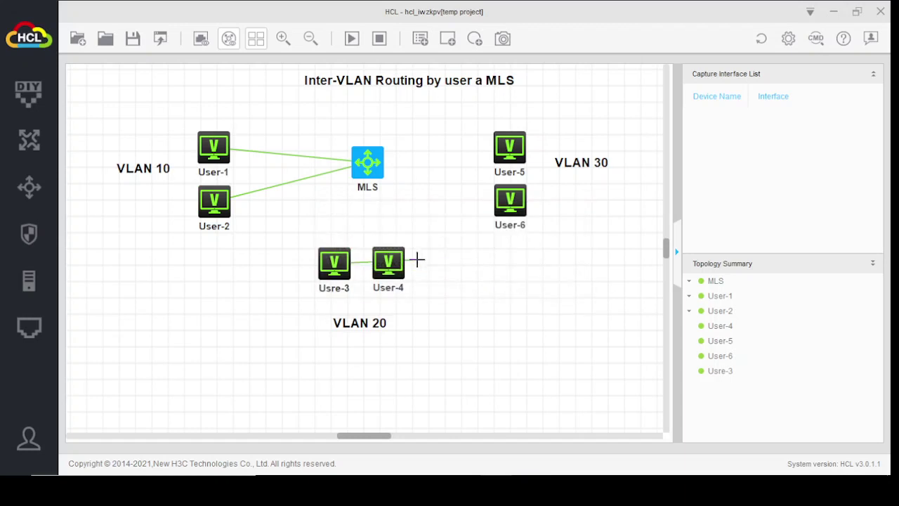
pyautogui.click(367, 175)
pyautogui.moveTo(436, 201)
pyautogui.moveTo(450, 185)
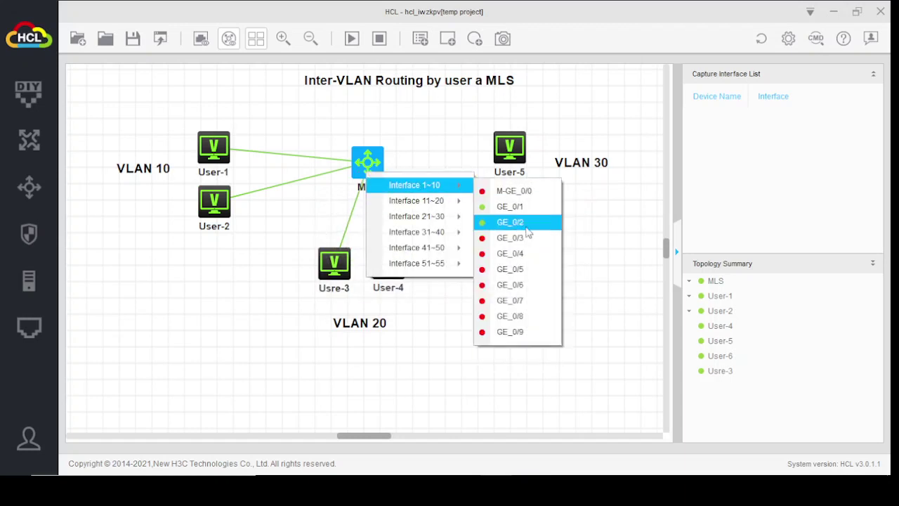
pyautogui.click(510, 285)
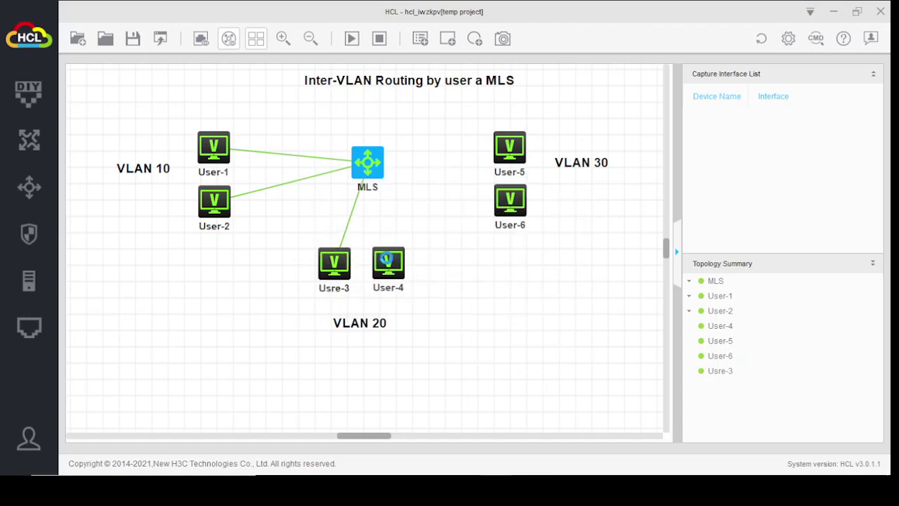
# Step: Link User-4's GE_0/1 interface to GE_0/7 on the MLS switch, dismissing the application error dialog
pyautogui.click(386, 258)
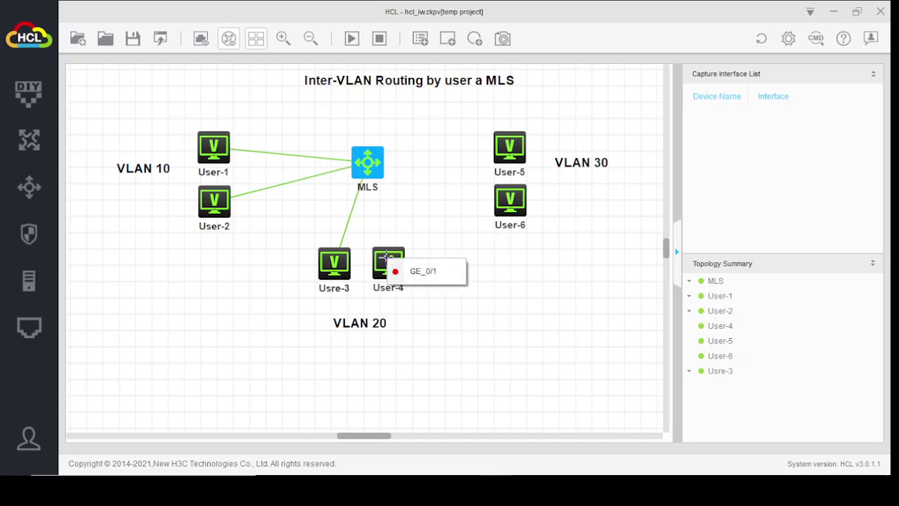
pyautogui.click(423, 269)
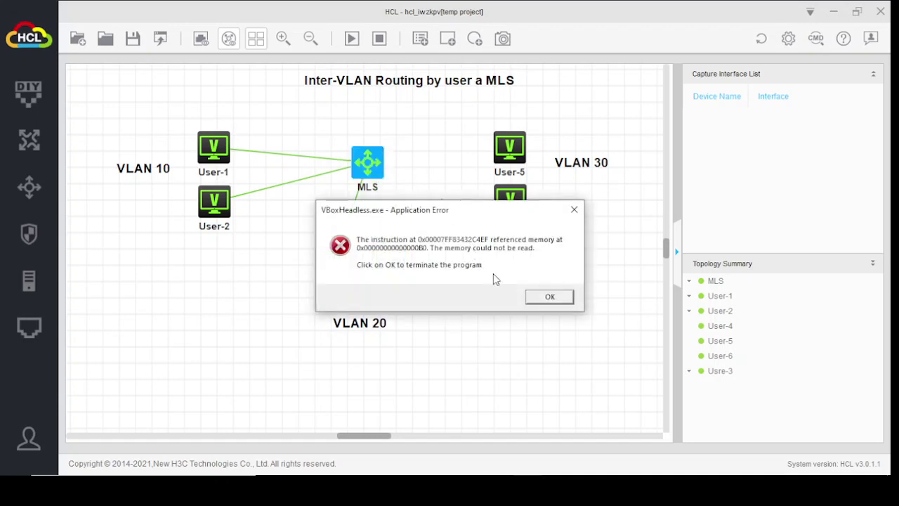
pyautogui.click(550, 297)
pyautogui.click(373, 174)
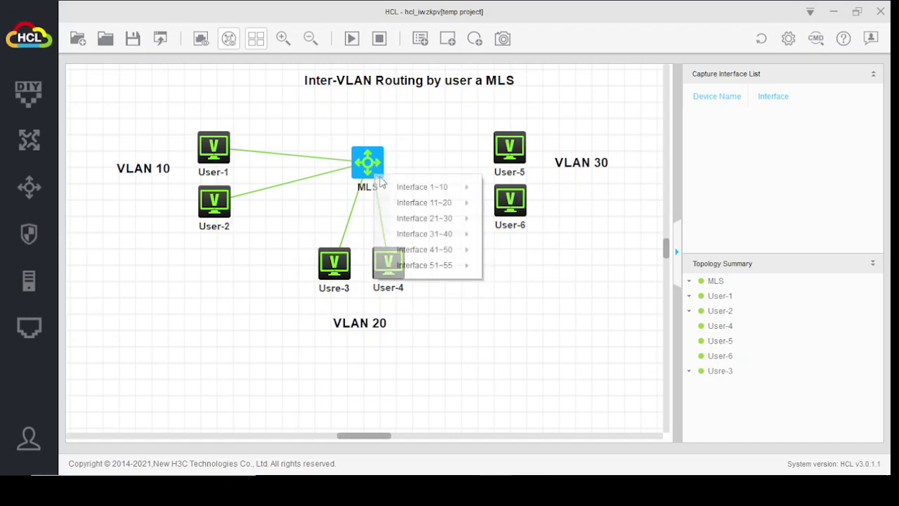
pyautogui.moveTo(468, 221)
pyautogui.moveTo(465, 188)
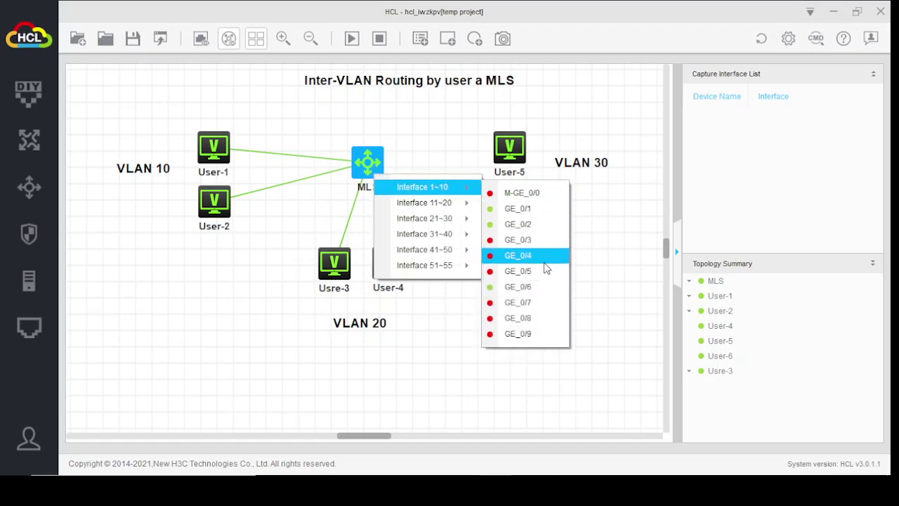
pyautogui.click(528, 291)
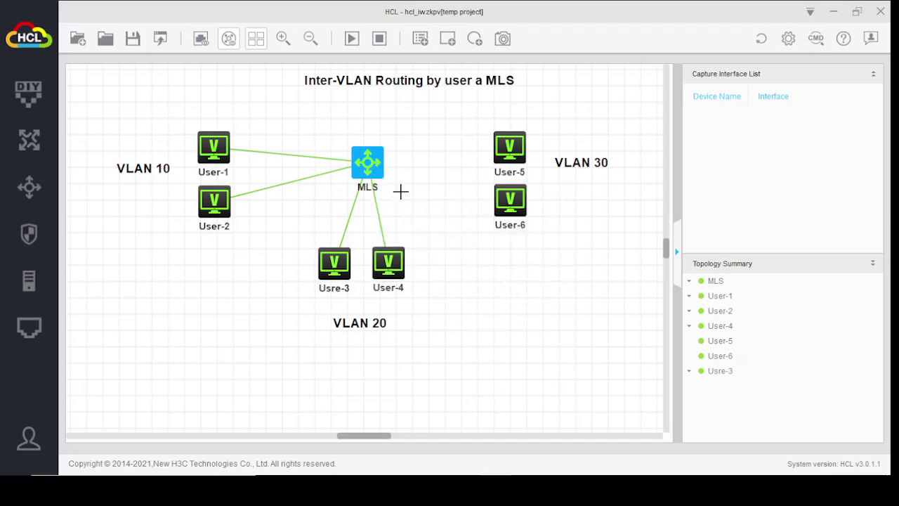
# Step: Dismiss the application error dialog and add a link from MLS interface GE_0/11 to User-5
pyautogui.click(375, 152)
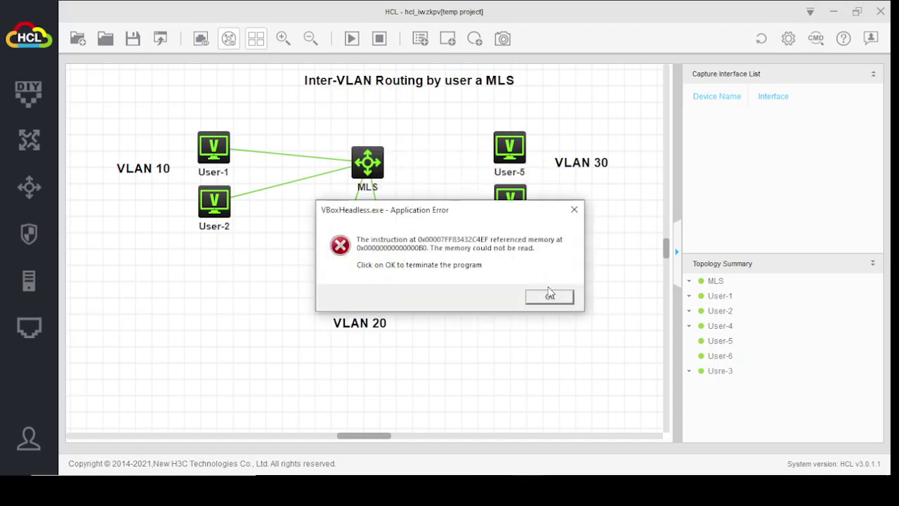
pyautogui.click(550, 295)
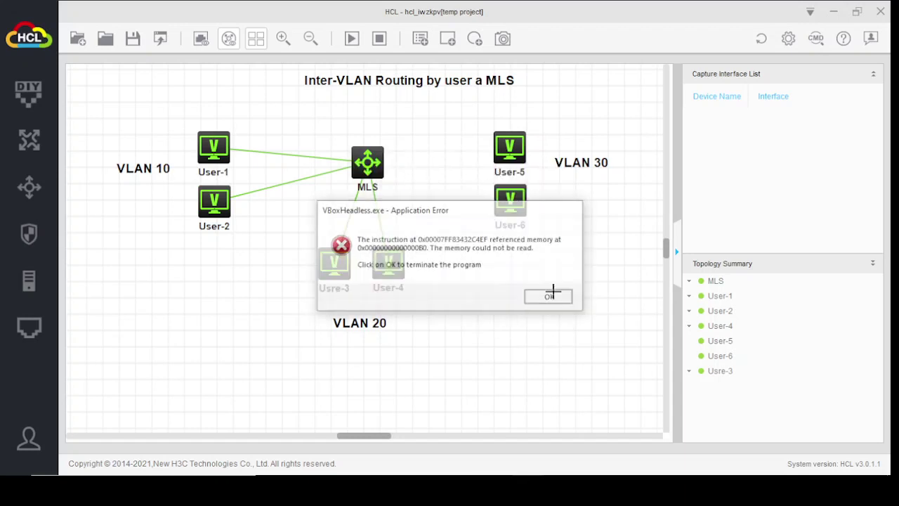
pyautogui.rightClick(374, 156)
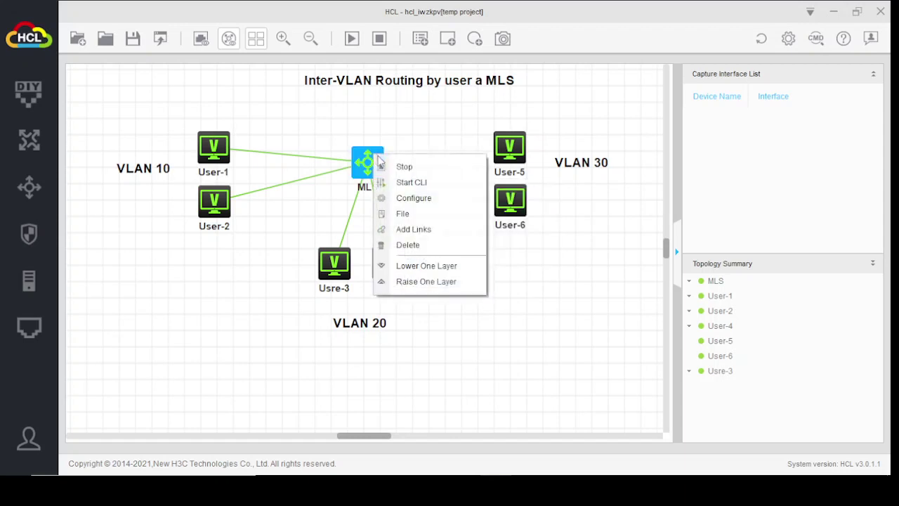
pyautogui.click(416, 230)
pyautogui.click(376, 153)
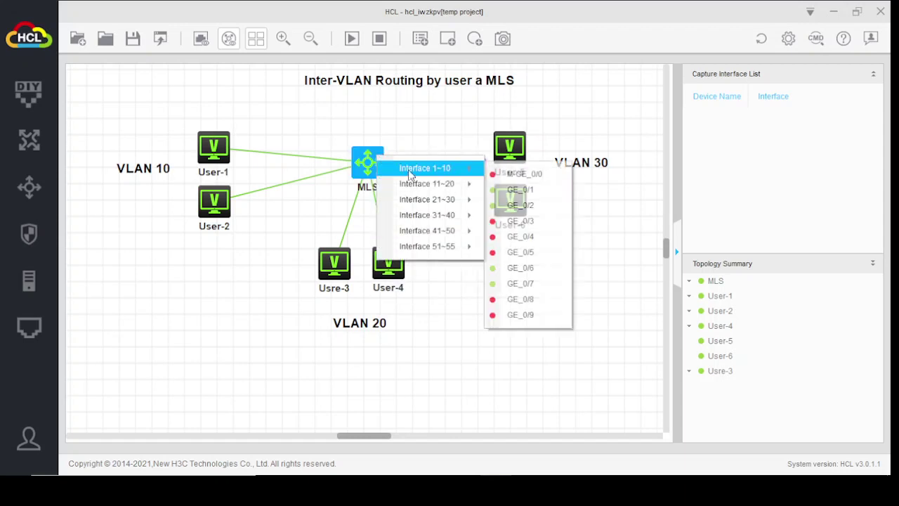
pyautogui.moveTo(432, 183)
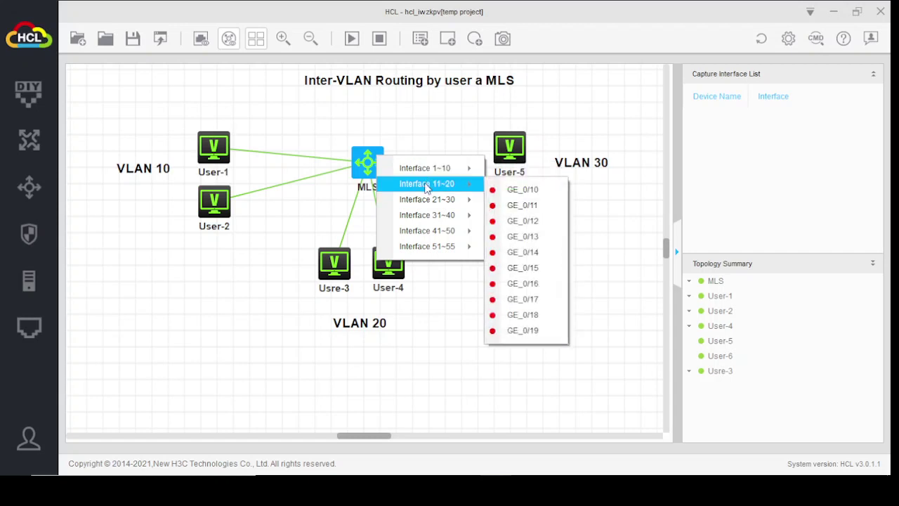
pyautogui.click(520, 203)
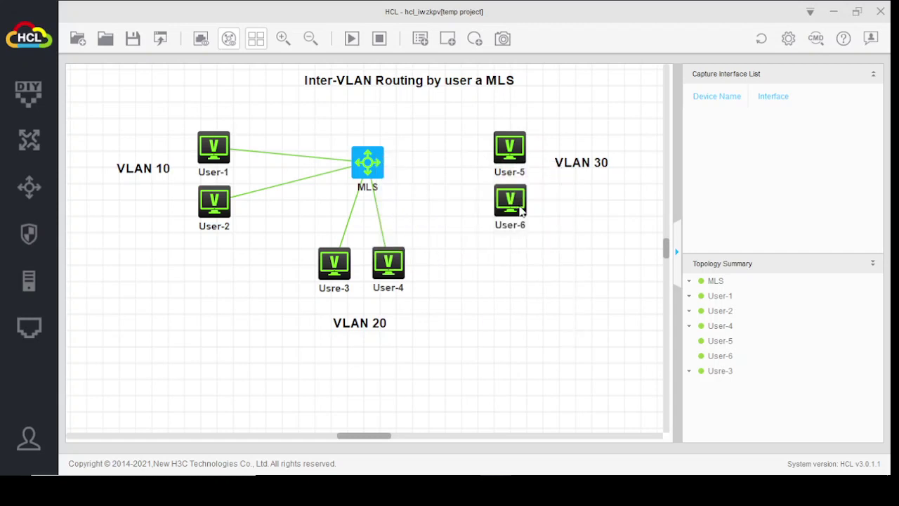
pyautogui.click(510, 153)
pyautogui.click(542, 162)
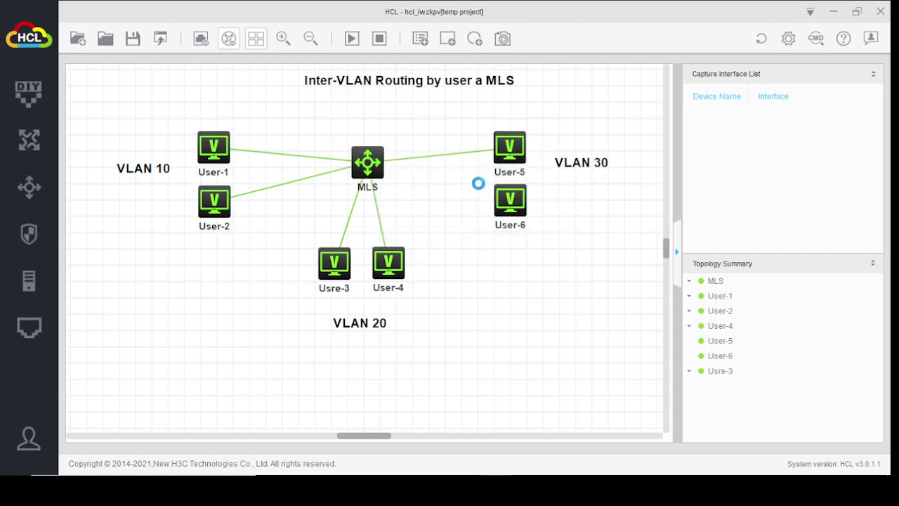
# Step: Link MLS interface GE_0/12 to User-6 and dismiss the application error dialog
pyautogui.click(376, 167)
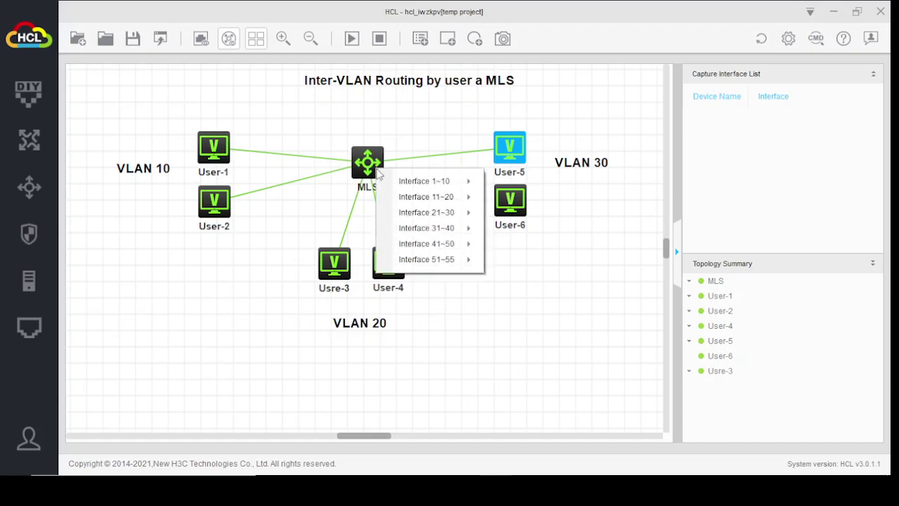
pyautogui.moveTo(447, 197)
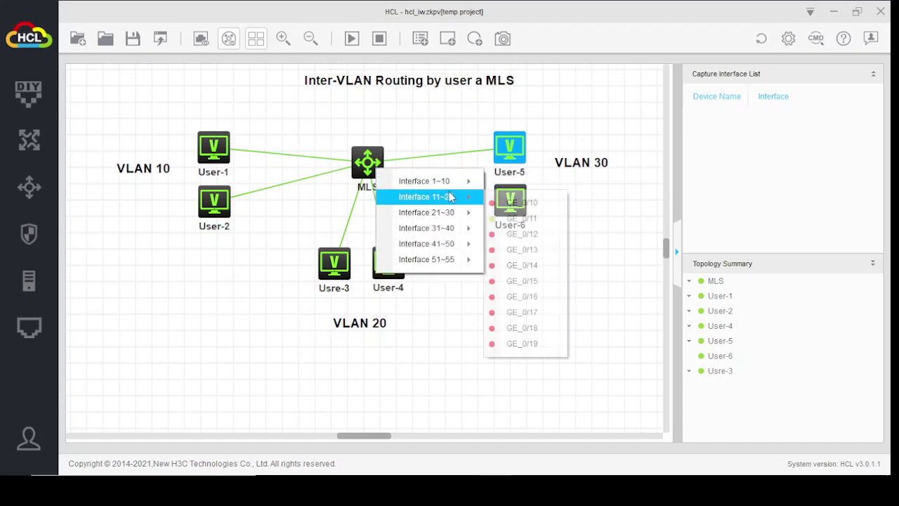
pyautogui.click(522, 234)
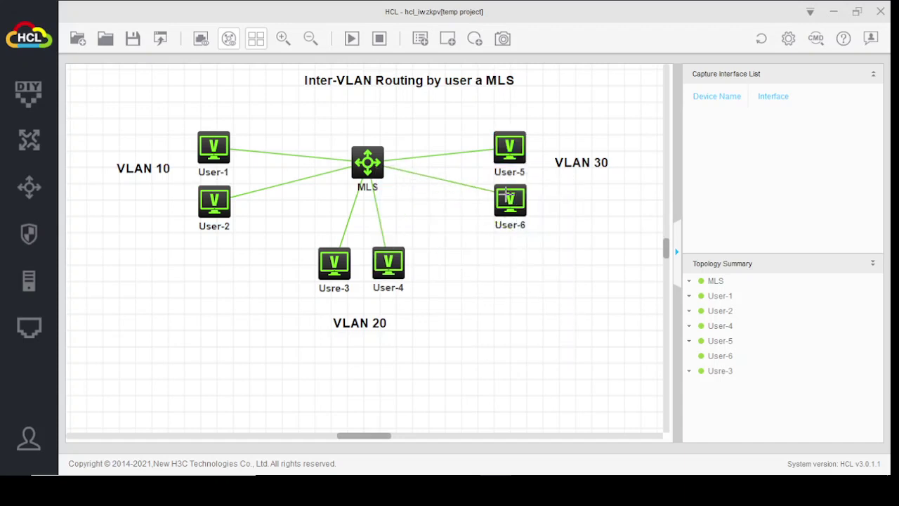
pyautogui.click(507, 195)
pyautogui.click(537, 207)
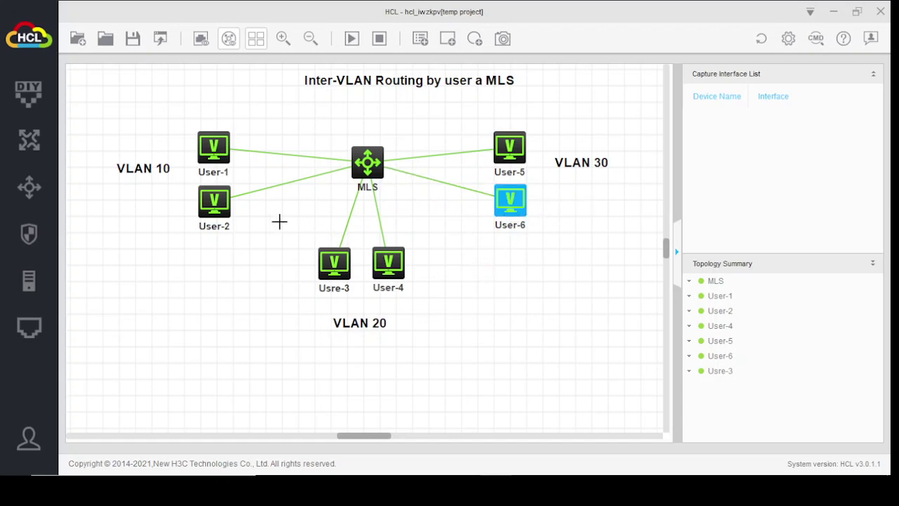
pyautogui.click(209, 202)
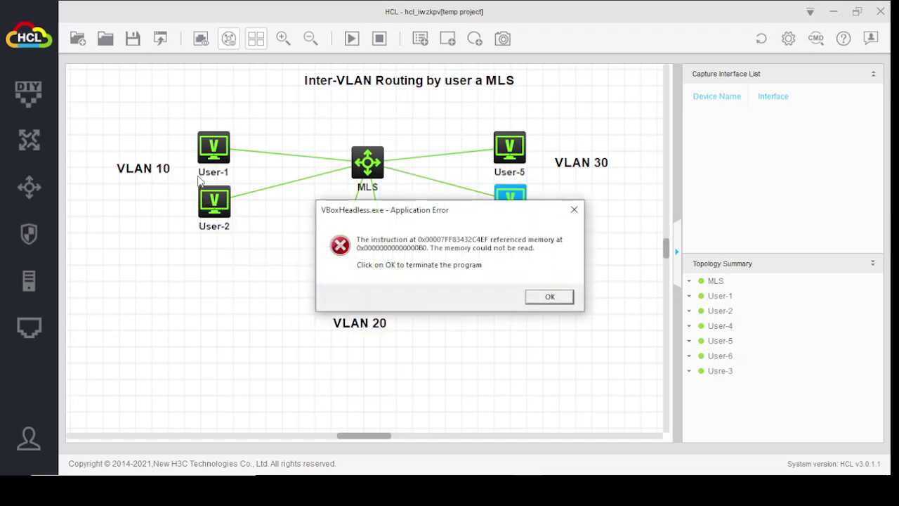
pyautogui.click(550, 299)
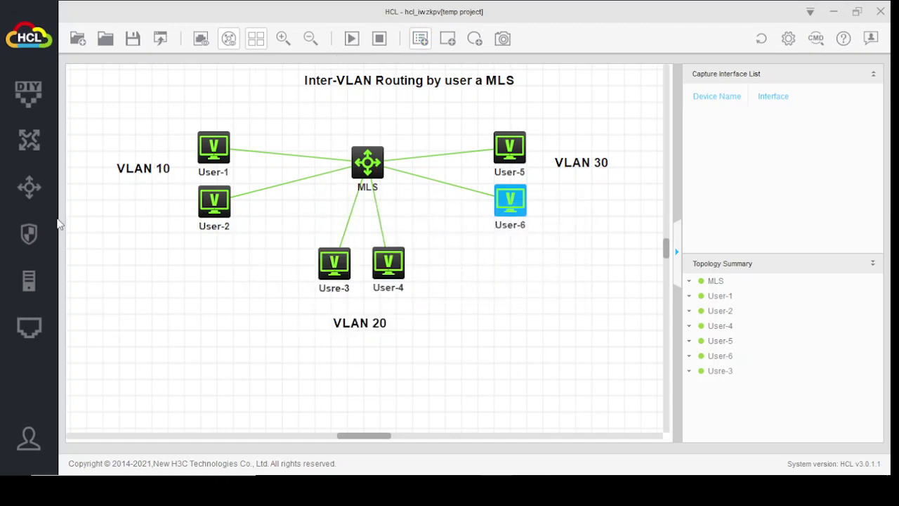
# Step: Add the text label 192.168.10.0/24 just below the VLAN 10 label
pyautogui.click(95, 194)
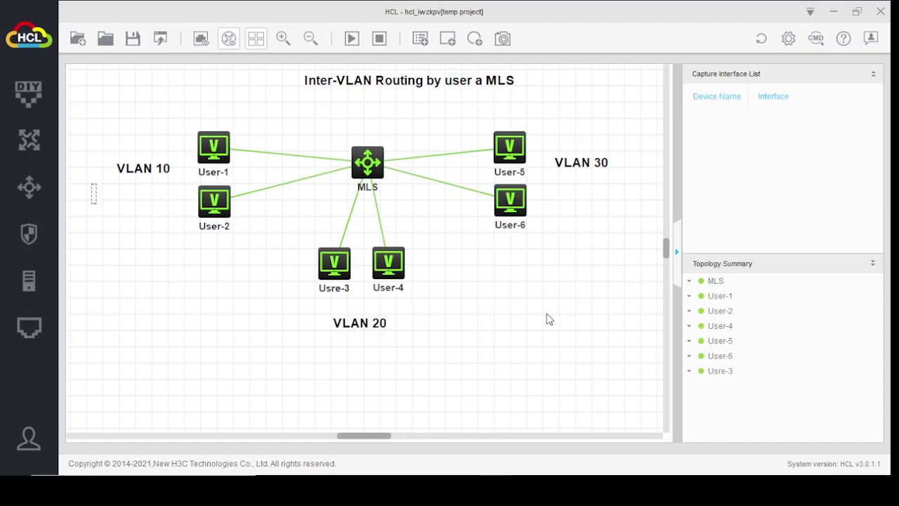
pyautogui.write('192.168')
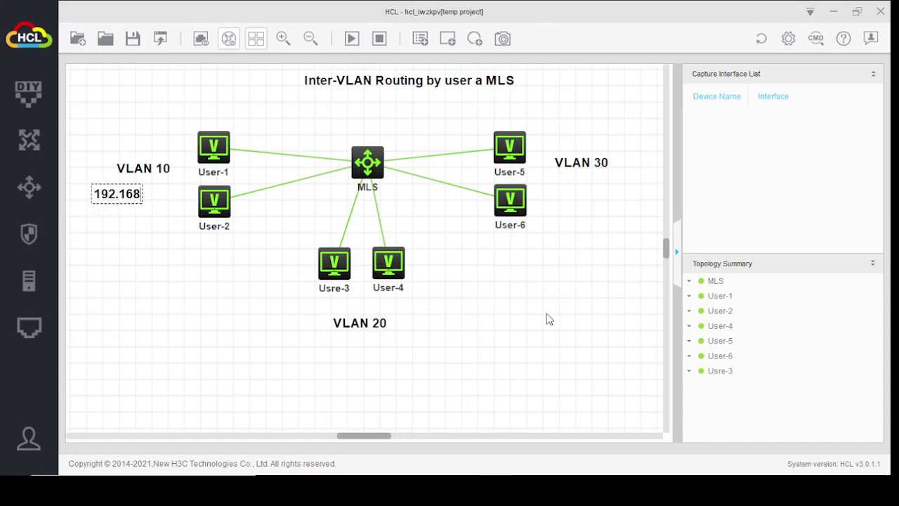
pyautogui.write('.10.0/24')
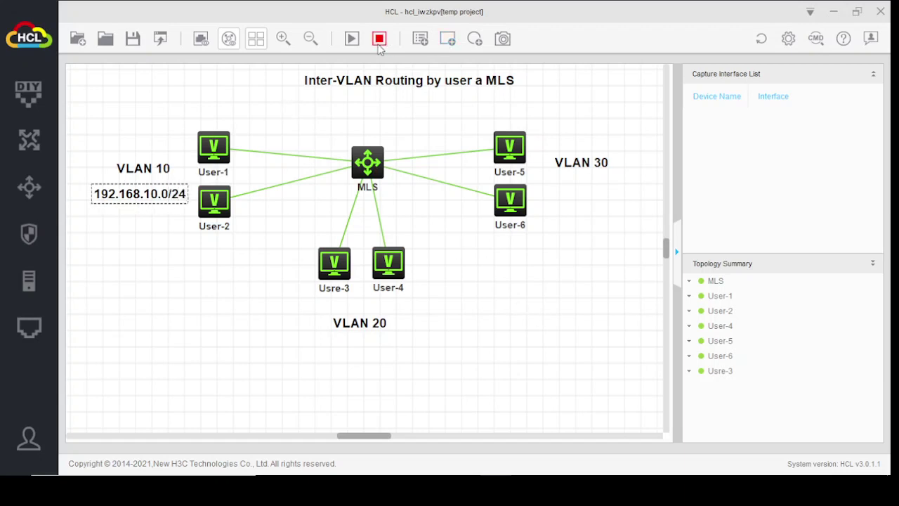
# Step: Add the text label 192.168.20.0/24 just below the VLAN 20 label
pyautogui.click(326, 343)
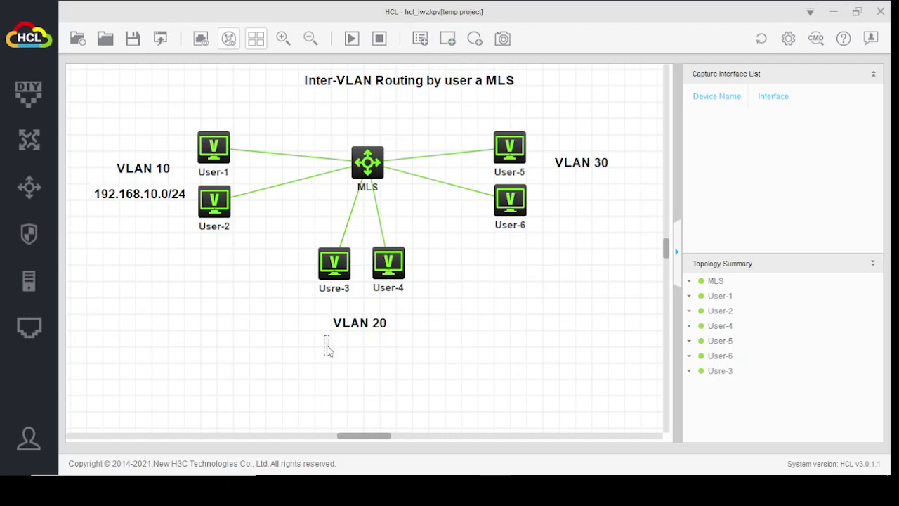
pyautogui.write('192.168.20.0')
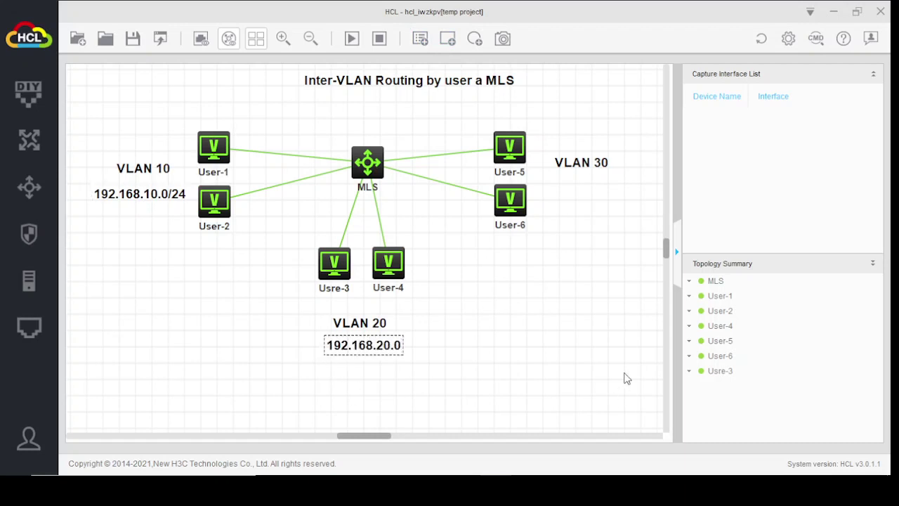
pyautogui.write('/24')
# Step: Add the text label 192.168.30.0/24 below the VLAN 30 label
pyautogui.click(420, 38)
pyautogui.click(557, 202)
pyautogui.write('19')
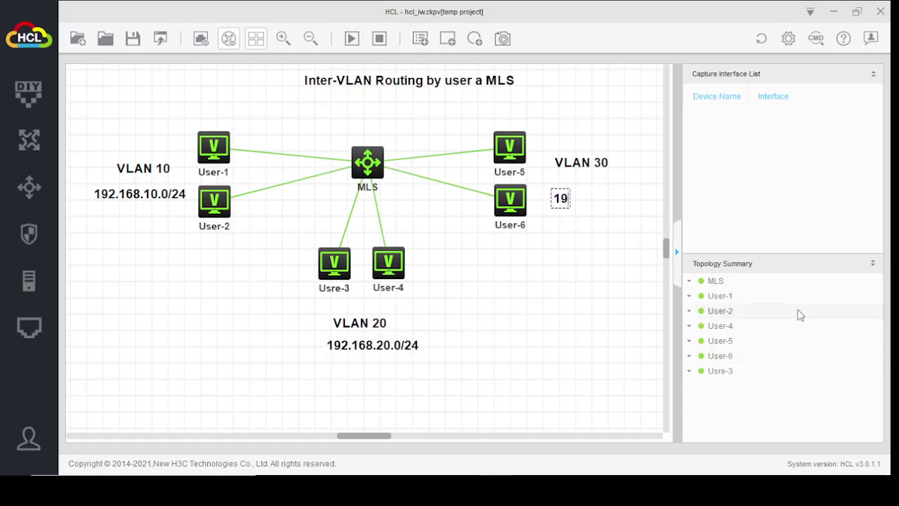
pyautogui.write('2.168.30.')
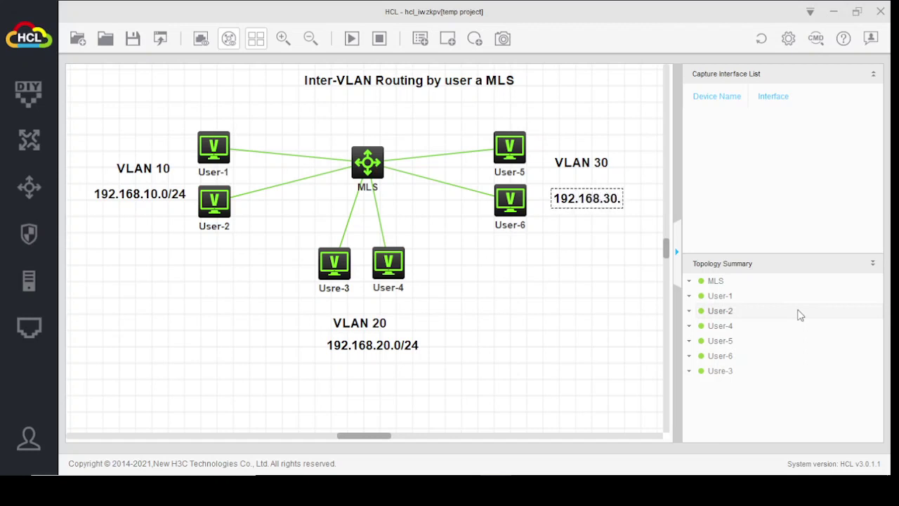
pyautogui.write('0/24')
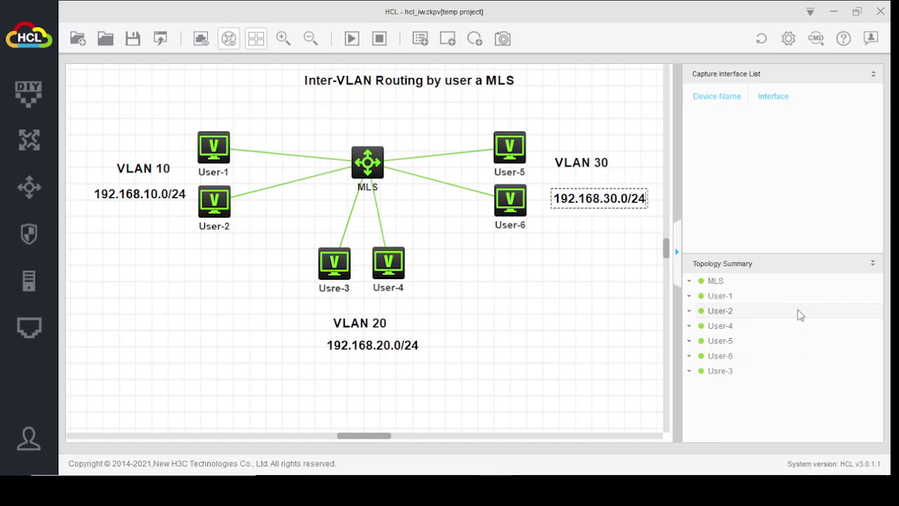
pyautogui.click(576, 292)
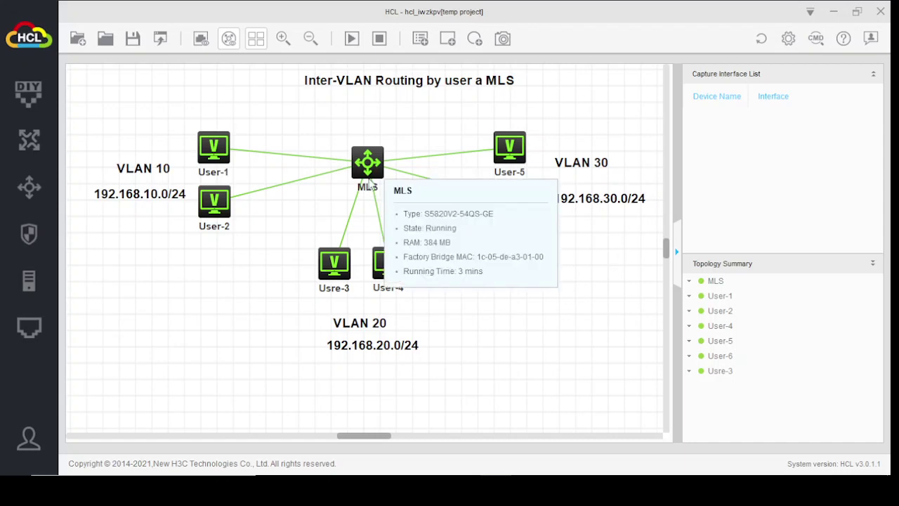
# Step: Try to start the CLI of User-1 and dismiss the connection error
pyautogui.click(212, 147)
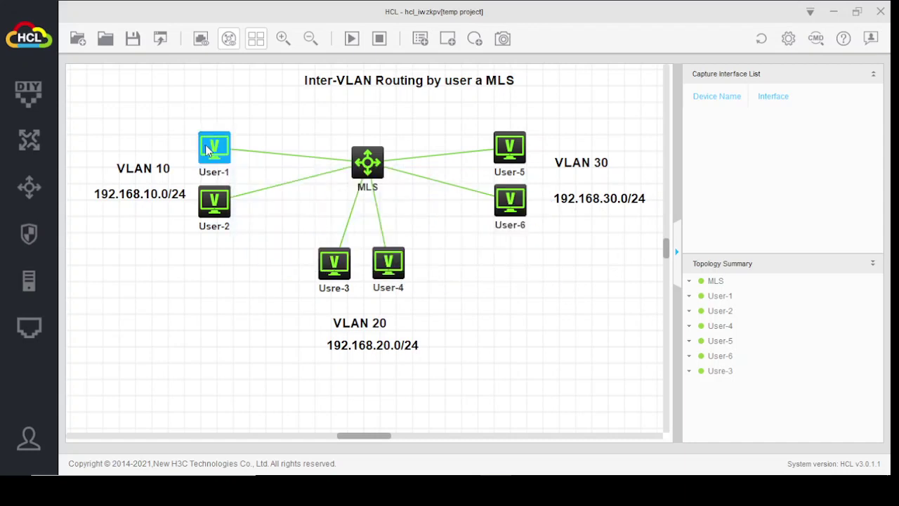
pyautogui.rightClick(207, 150)
pyautogui.click(245, 173)
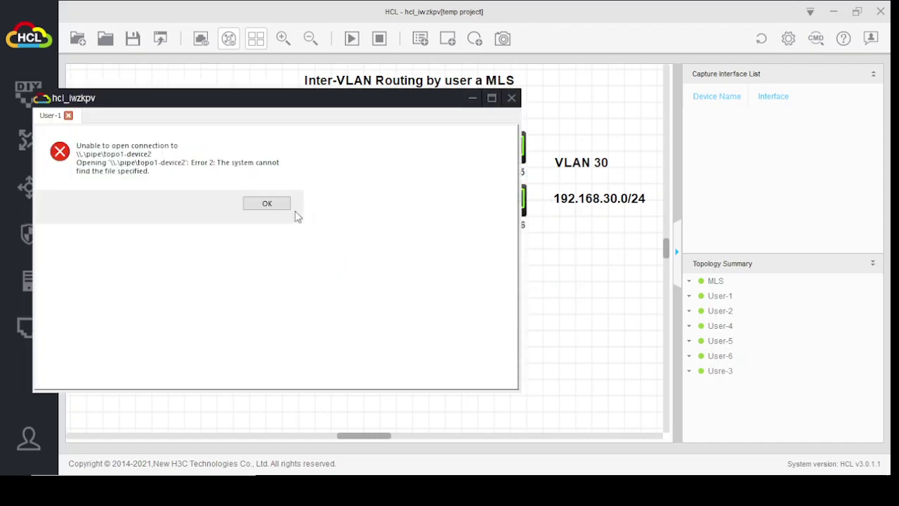
pyautogui.click(284, 205)
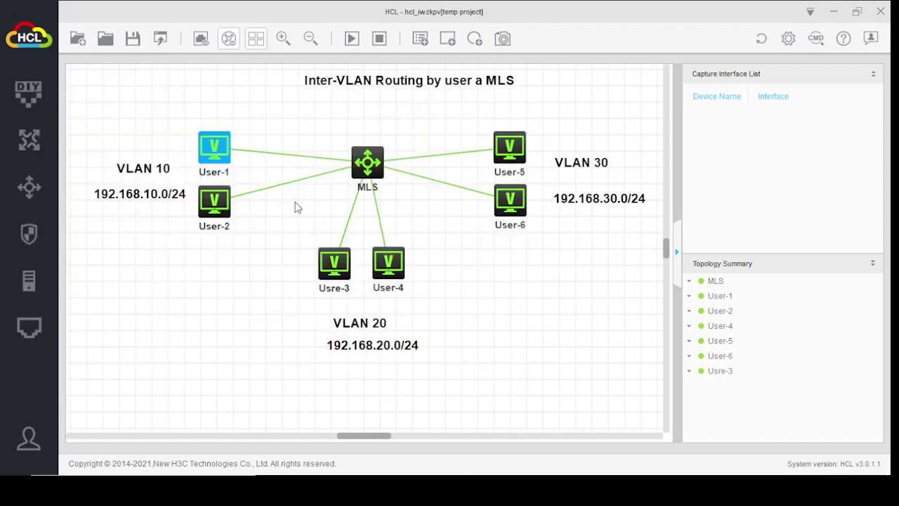
# Step: Stop User-1 and start it again
pyautogui.rightClick(228, 150)
pyautogui.click(259, 155)
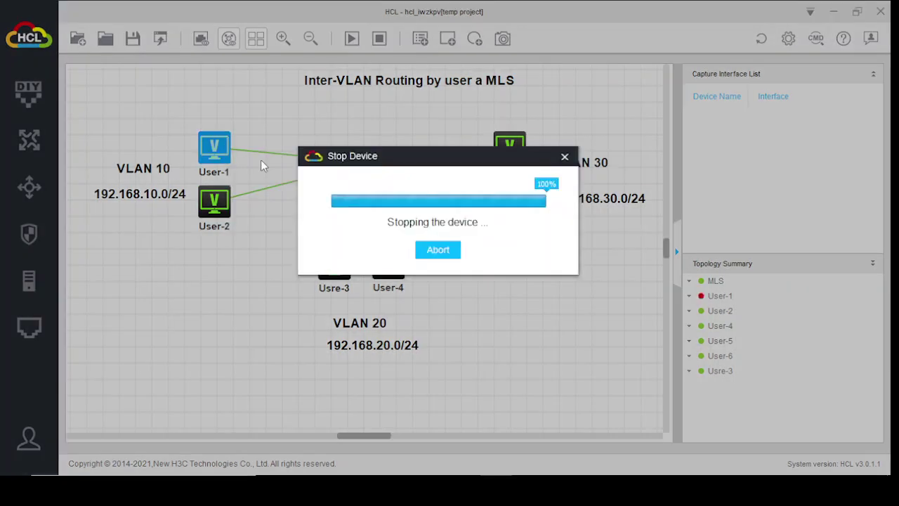
pyautogui.rightClick(211, 149)
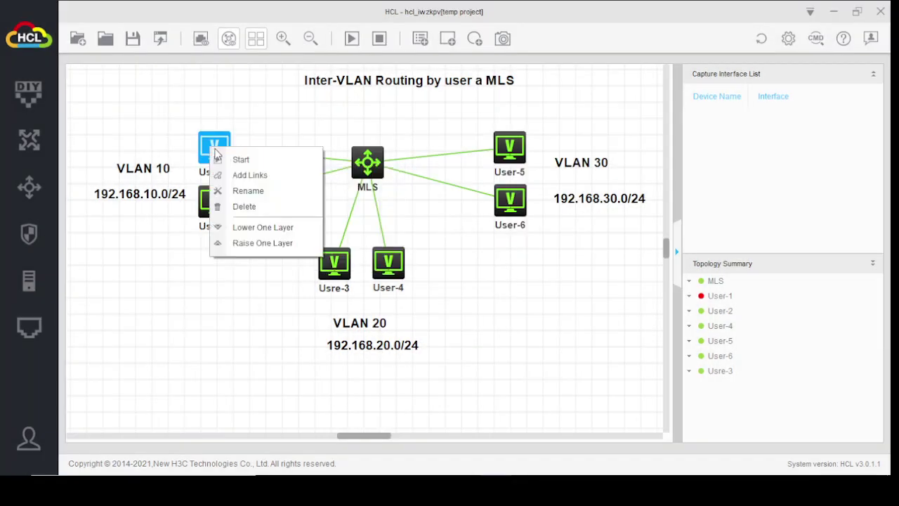
pyautogui.click(247, 163)
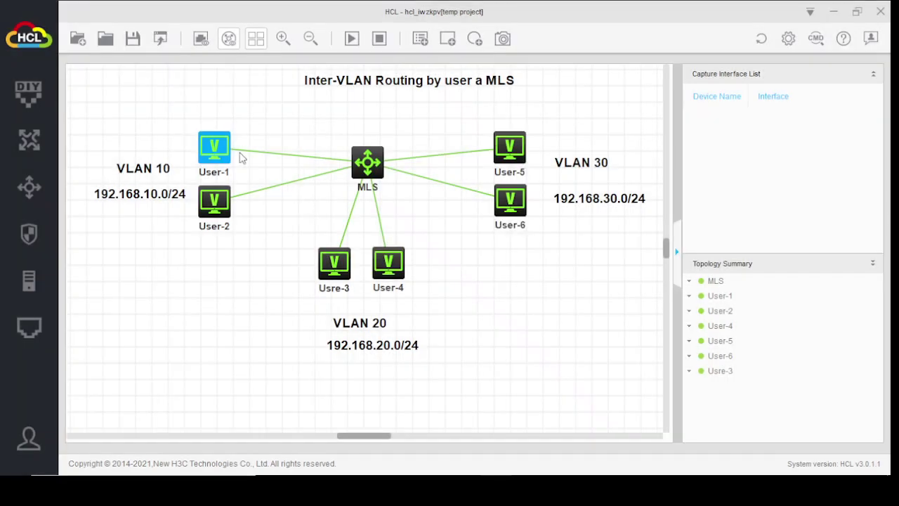
# Step: Try to open the configuration of User-1 and dismiss the error dialog
pyautogui.rightClick(226, 150)
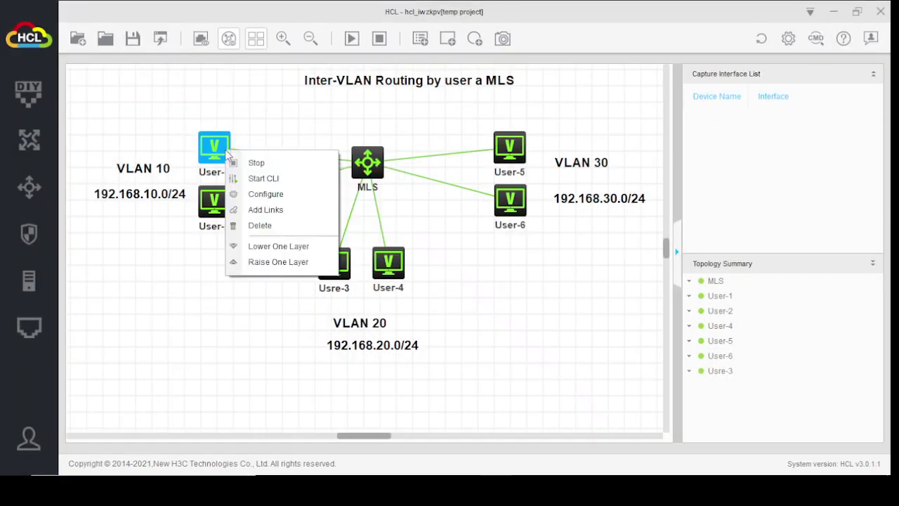
pyautogui.click(261, 194)
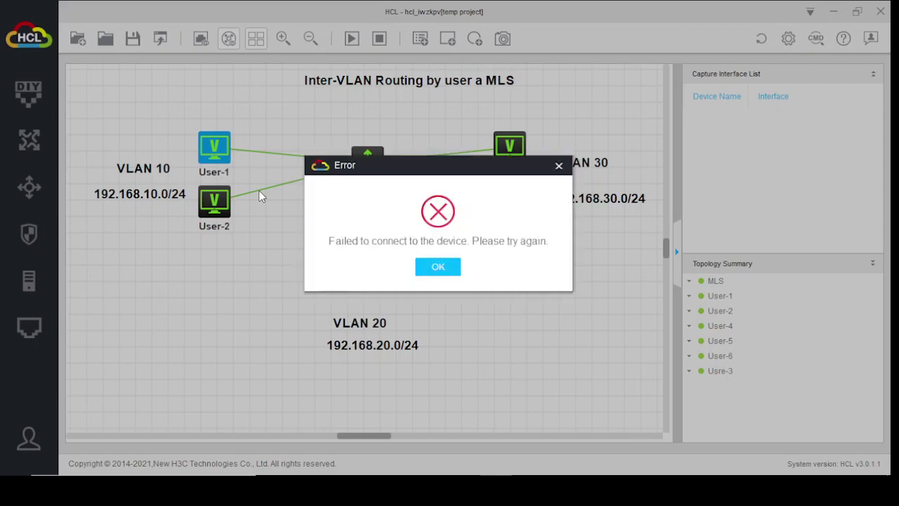
pyautogui.click(417, 267)
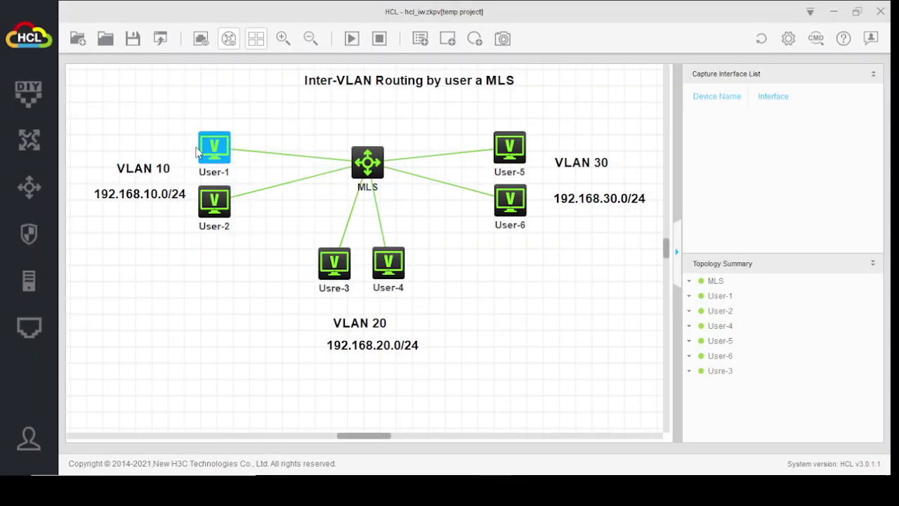
# Step: Try to open the configurations of User-2 and Usre-3, dismissing each error dialog
pyautogui.rightClick(220, 199)
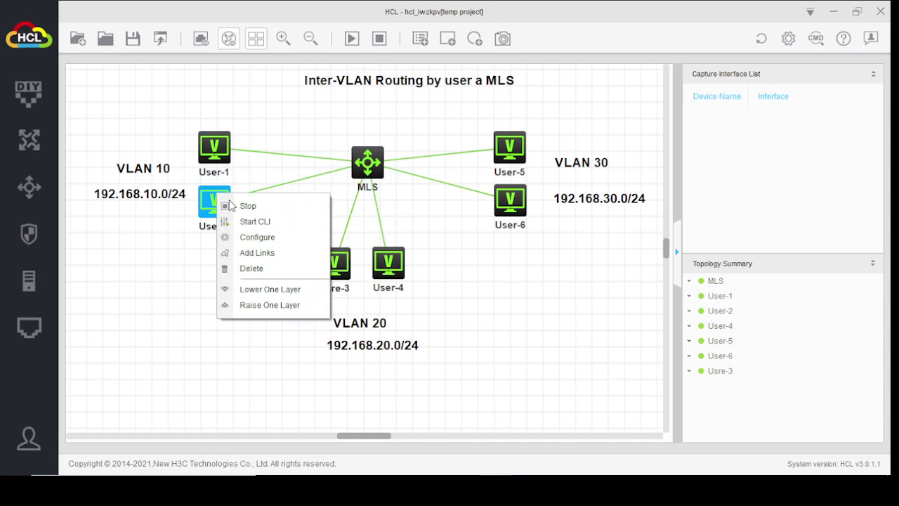
pyautogui.click(259, 237)
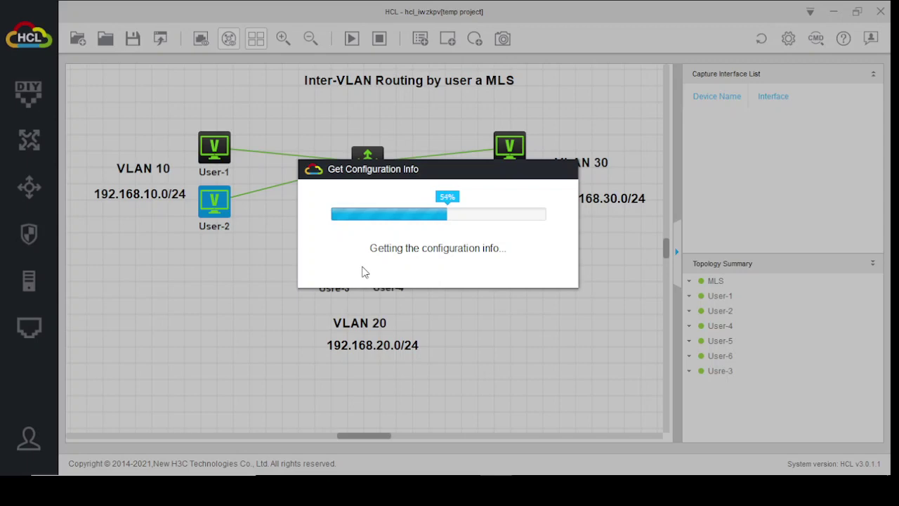
pyautogui.click(450, 272)
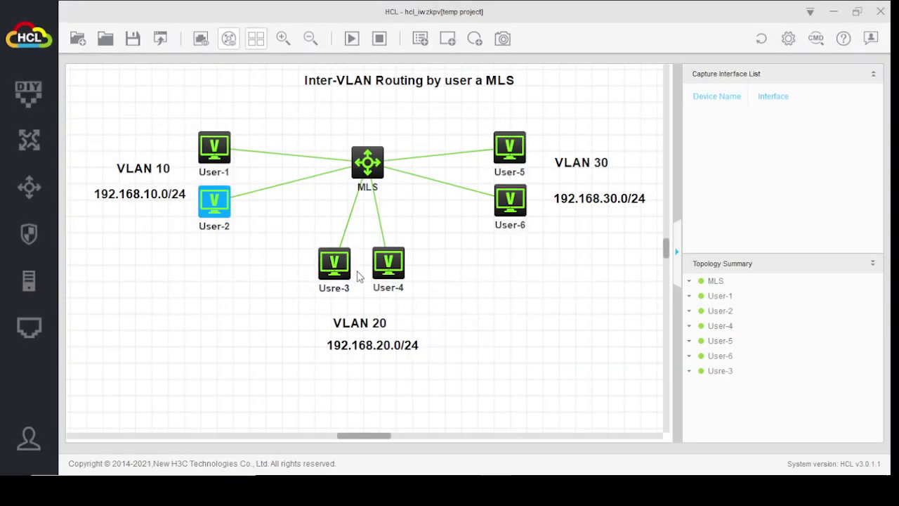
pyautogui.rightClick(340, 271)
pyautogui.click(374, 317)
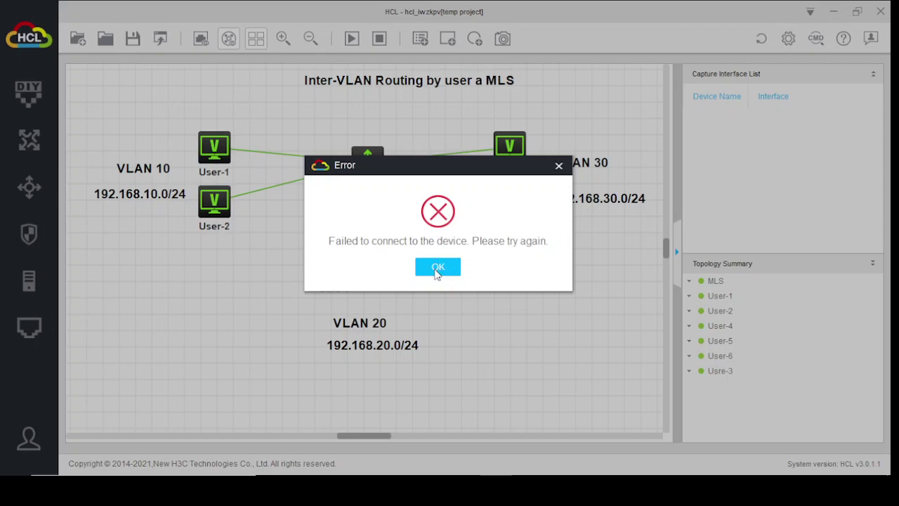
pyautogui.click(439, 266)
# Step: Select User-1, User-2 and Usre-3 together, then stop and restart all three devices
pyautogui.click(213, 158)
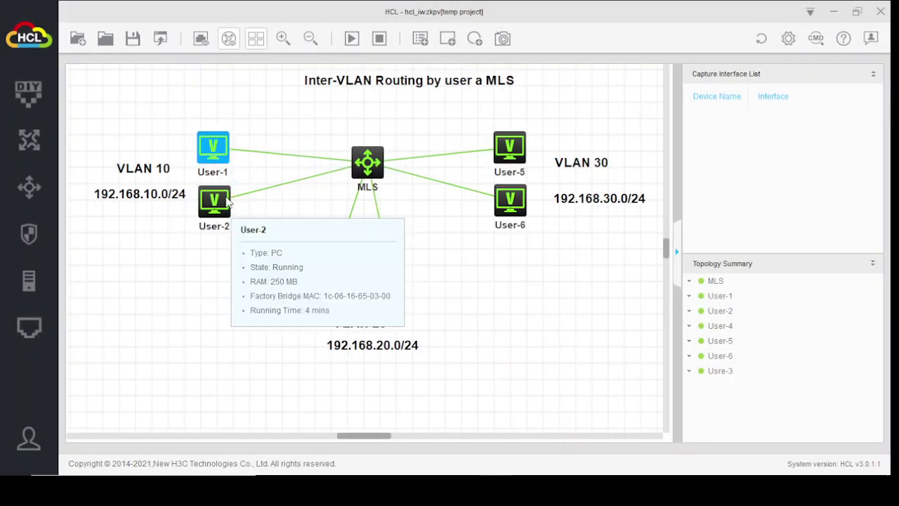
pyautogui.keyDown('ctrl'); pyautogui.click(222, 215); pyautogui.keyUp('ctrl')
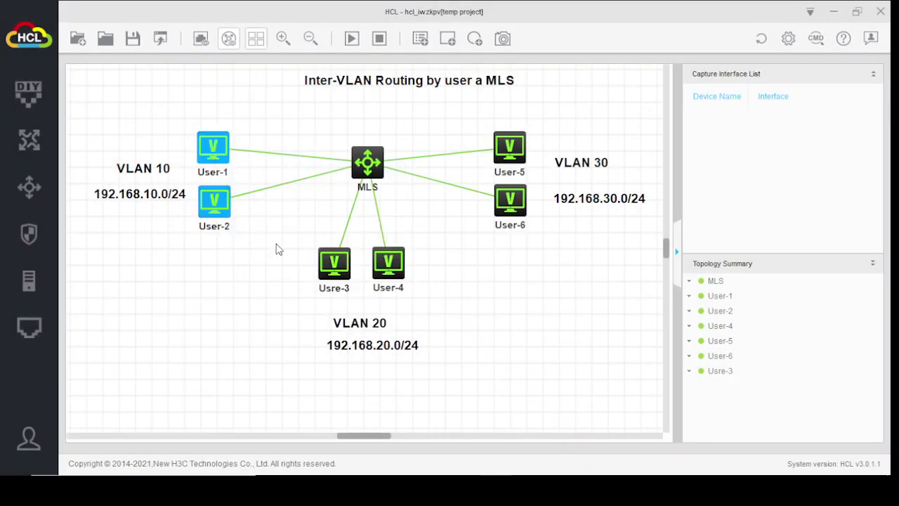
pyautogui.keyDown('ctrl'); pyautogui.click(337, 264); pyautogui.keyUp('ctrl')
pyautogui.rightClick(337, 268)
pyautogui.click(401, 282)
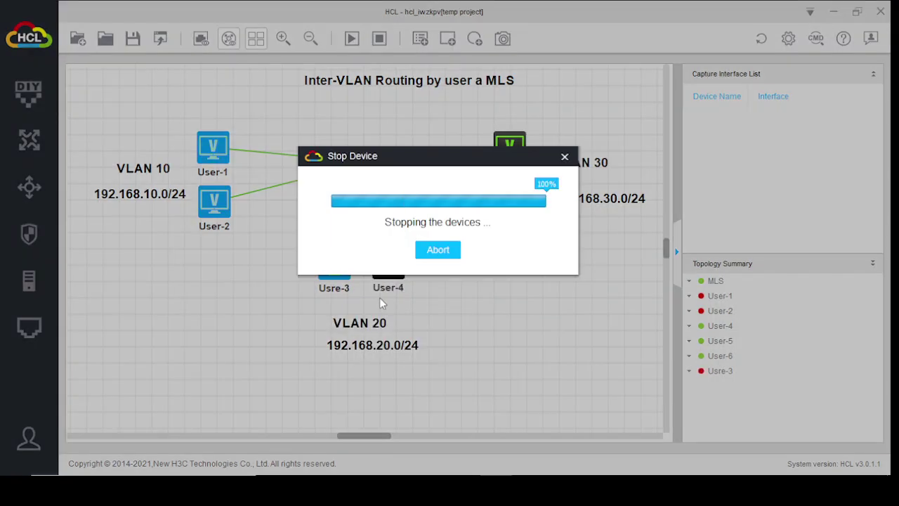
pyautogui.rightClick(211, 151)
pyautogui.click(250, 160)
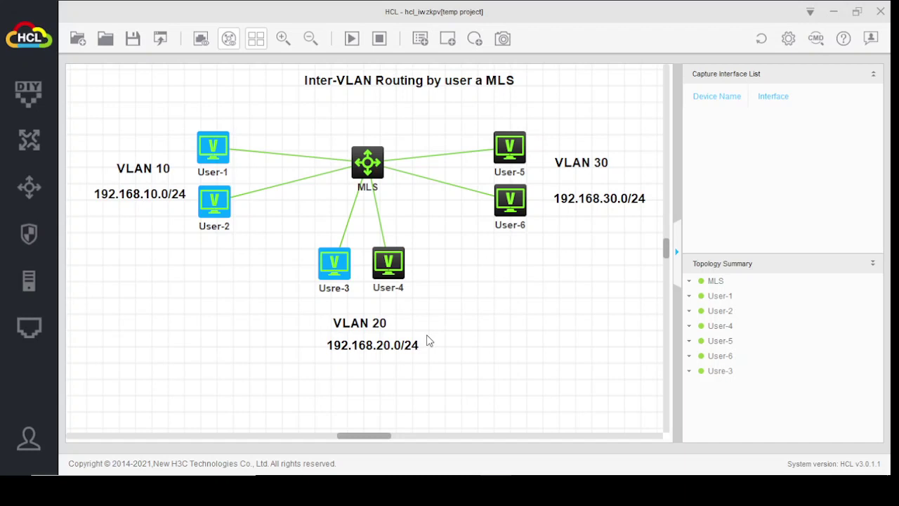
# Step: Open the configuration of User-1 alone, dismiss the antivirus notification and enable interface G0/0/1
pyautogui.rightClick(200, 145)
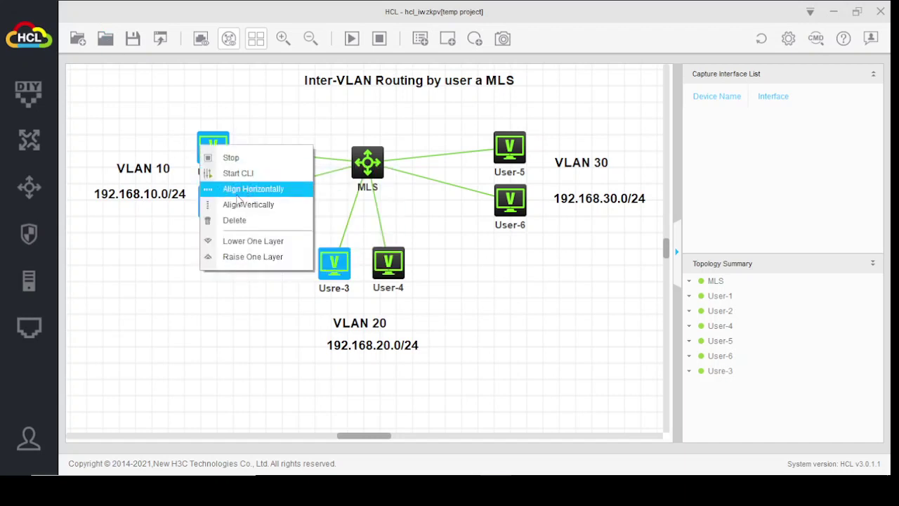
pyautogui.click(208, 305)
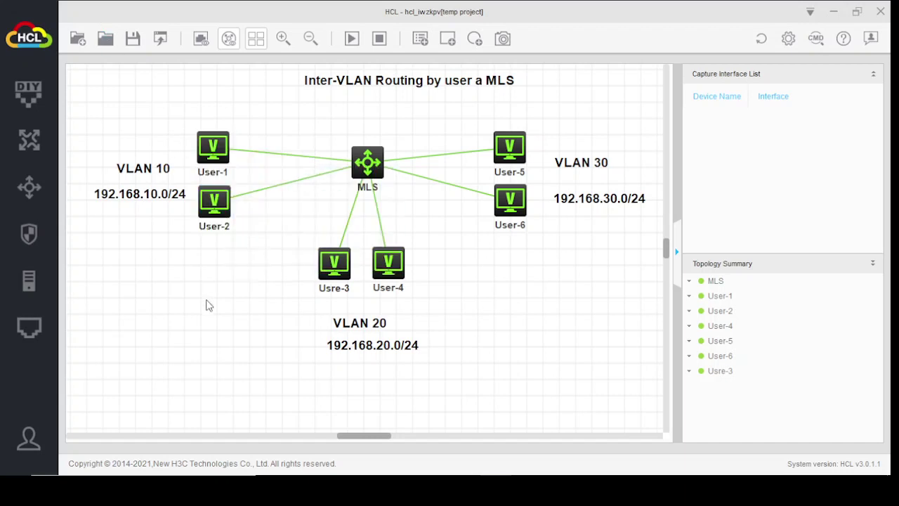
pyautogui.rightClick(213, 149)
pyautogui.click(276, 194)
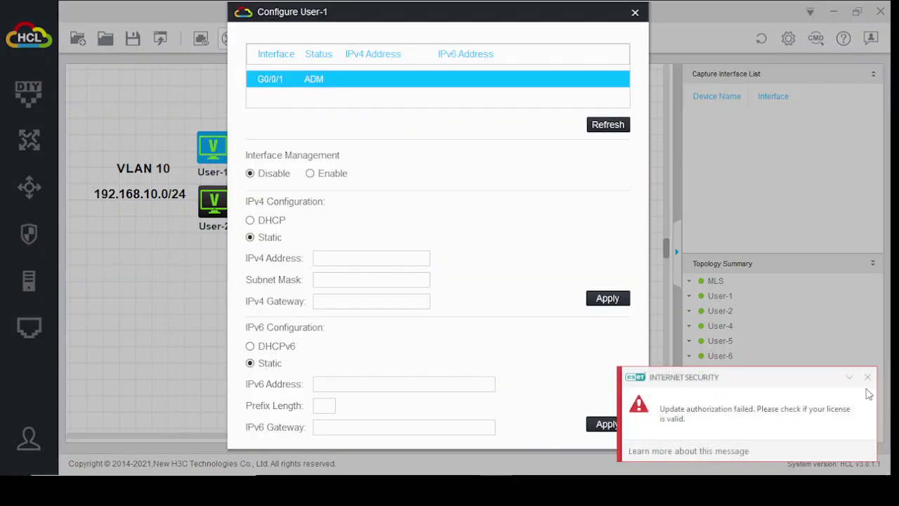
pyautogui.click(867, 377)
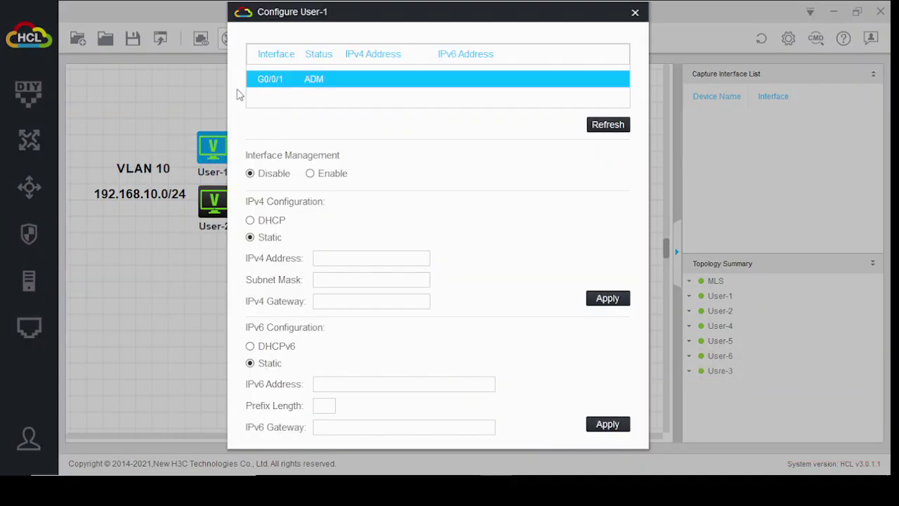
pyautogui.click(310, 174)
# Step: Apply static IPv4 address 192.168.10.1, subnet mask 255.255.255.0 and gateway 192.168.10.254 to User-1, and close its configuration
pyautogui.click(341, 257)
pyautogui.write('192.168.10.')
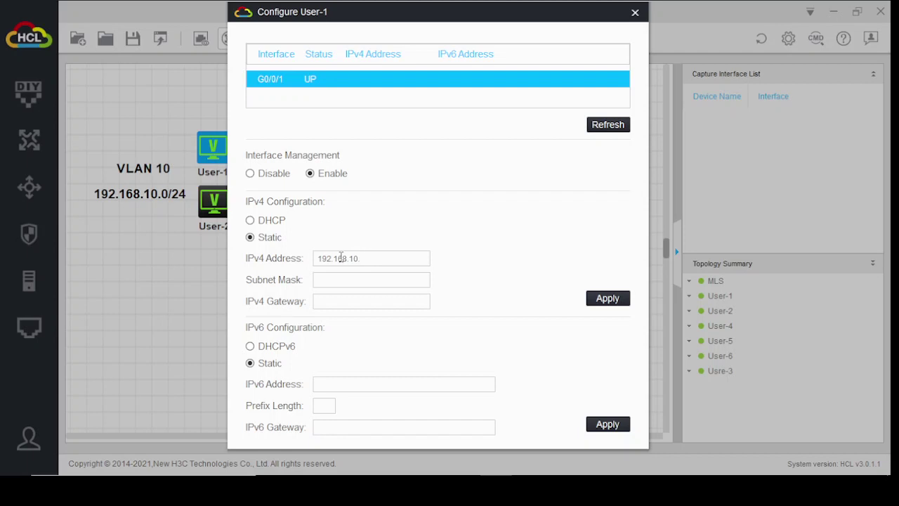
pyautogui.write('255.255.25')
pyautogui.write('5.0')
pyautogui.write('192.168')
pyautogui.write('.10.254')
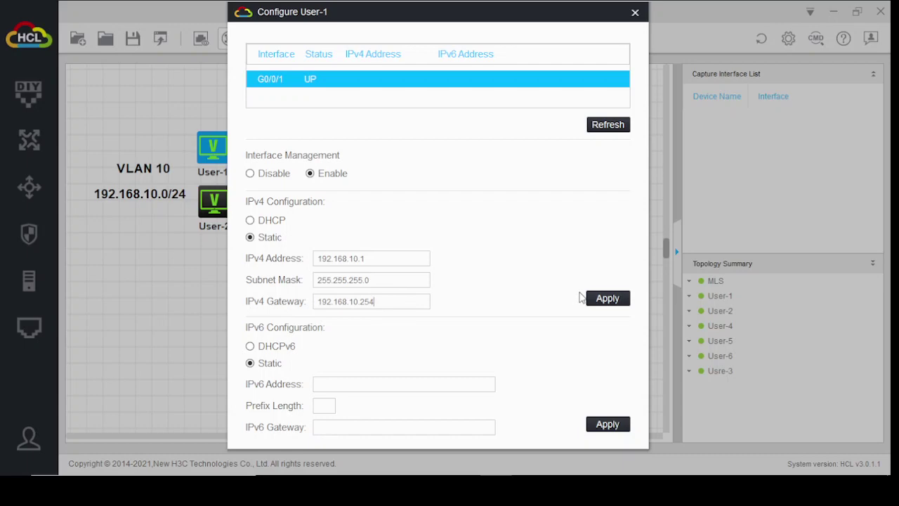
pyautogui.click(608, 299)
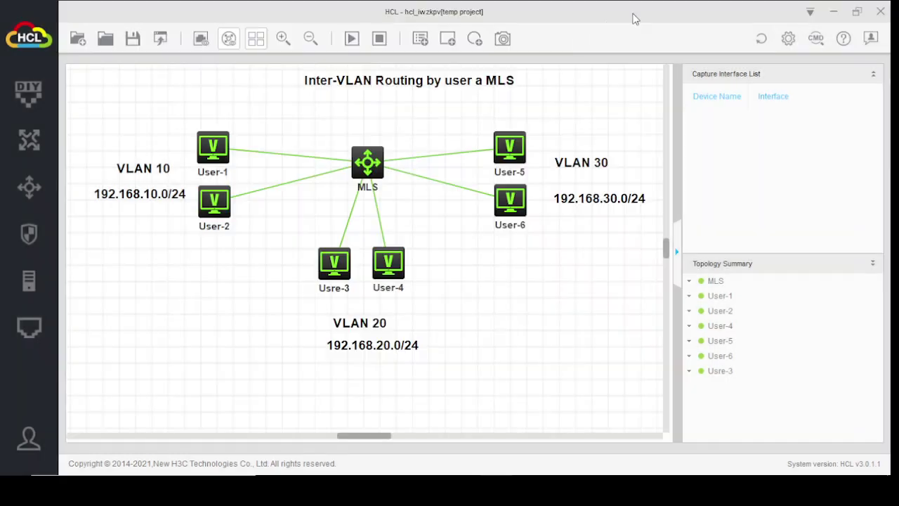
pyautogui.click(635, 13)
# Step: Open the configuration of User-2 and enable interface G0/0/1
pyautogui.rightClick(224, 204)
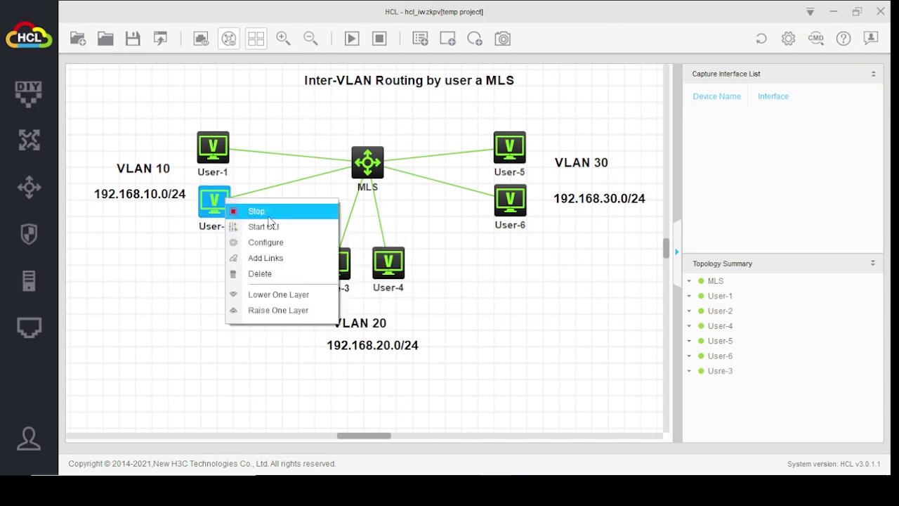
pyautogui.click(268, 244)
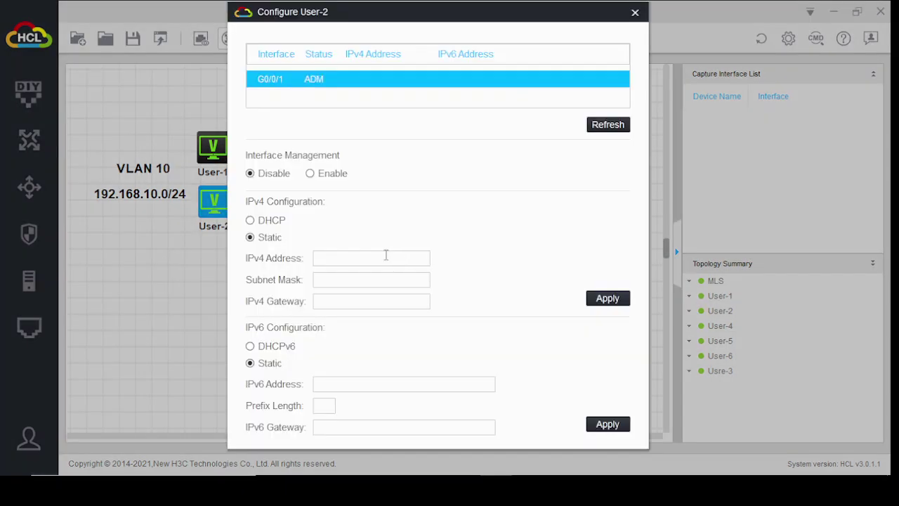
pyautogui.click(310, 173)
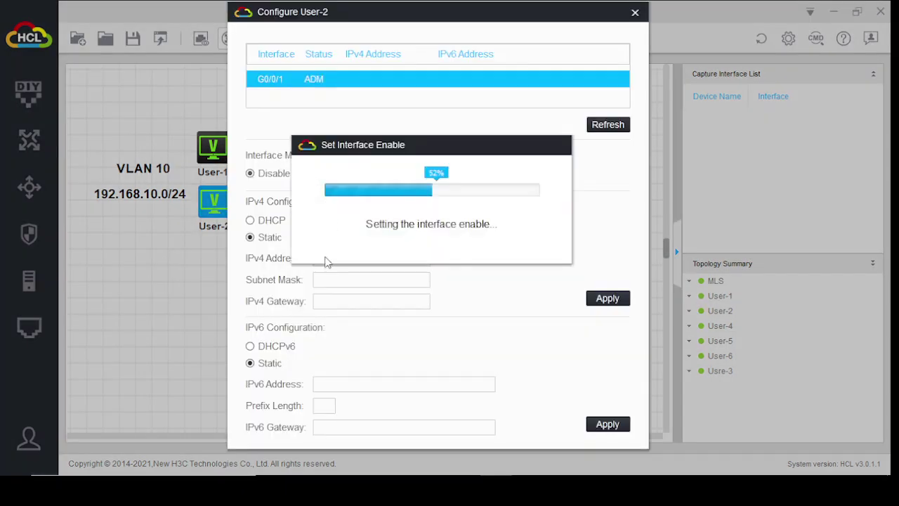
# Step: Enter IPv4 address 192.168.20.1, subnet mask 255.255.255.0 and gateway 192.168.20.254 for User-2
pyautogui.click(345, 256)
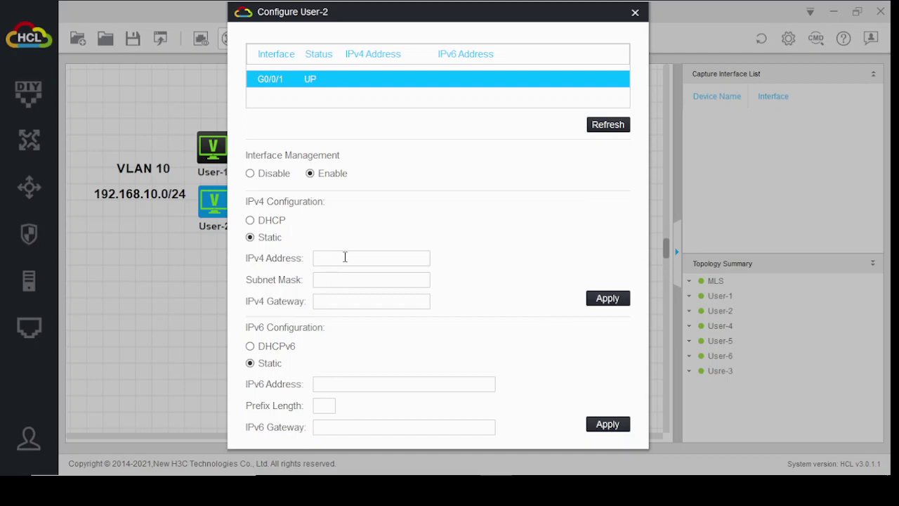
pyautogui.write('192.168.20.1')
pyautogui.click(368, 275)
pyautogui.write('255.255.255.0')
pyautogui.press('Tab')
pyautogui.write('192.168.20.254')
# Step: Correct User-2's gateway to 192.168.10.254 and its IPv4 address to 192.168.10.1, and apply the IPv4 settings
pyautogui.press('BackSpace')
pyautogui.press('BackSpace')
pyautogui.press('BackSpace')
pyautogui.press('BackSpace')
pyautogui.press('BackSpace')
pyautogui.press('BackSpace')
pyautogui.write('10.254')
pyautogui.click(353, 258)
pyautogui.press('BackSpace')
pyautogui.write('1')
pyautogui.click(608, 298)
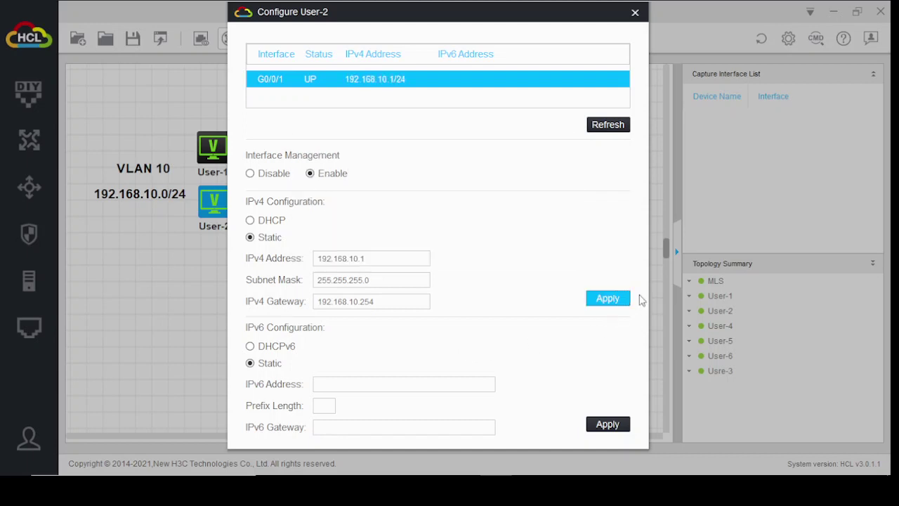
# Step: Leave User-2's configuration, open the configuration of Usre-3 and enable its interface G0/0/1
pyautogui.click(636, 15)
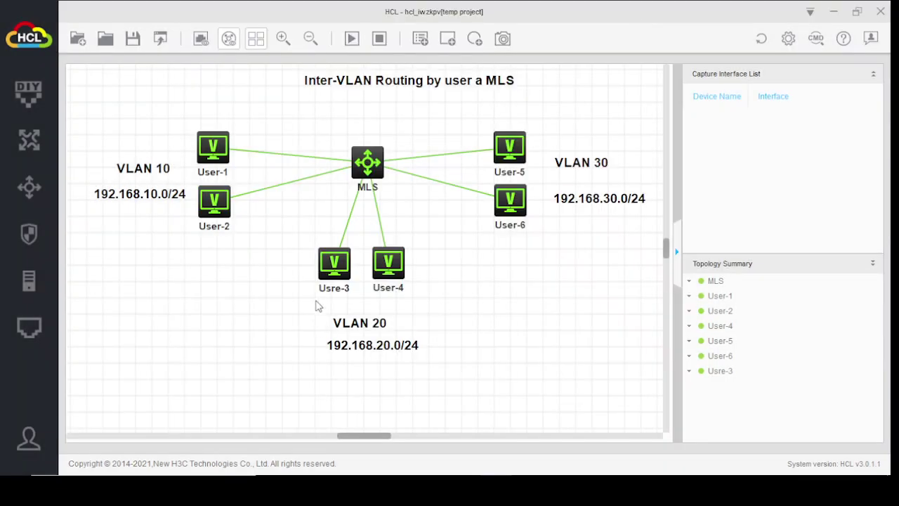
pyautogui.rightClick(334, 272)
pyautogui.click(388, 311)
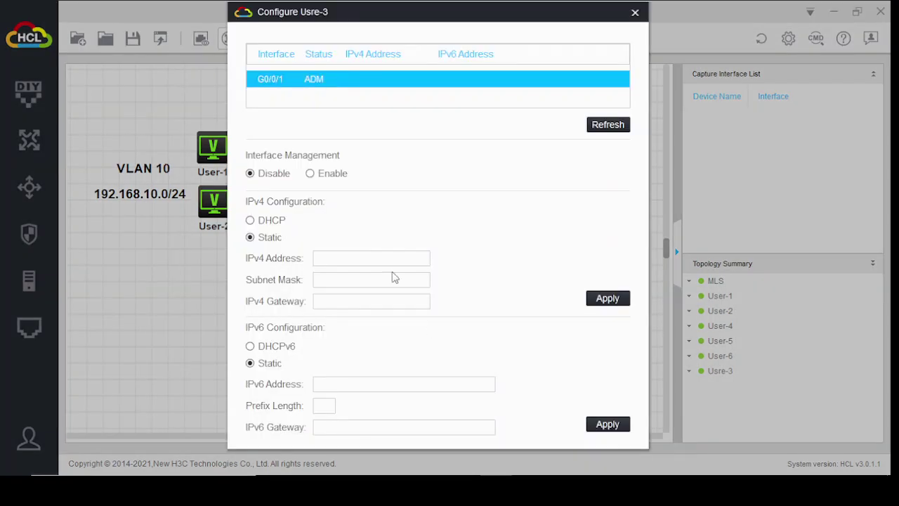
pyautogui.click(310, 173)
# Step: Apply static IPv4 address 192.168.20.1, subnet mask 255.255.255.0 and gateway 192.168.20.254 to Usre-3, and close its configuration
pyautogui.click(336, 260)
pyautogui.write('192.168.20.1')
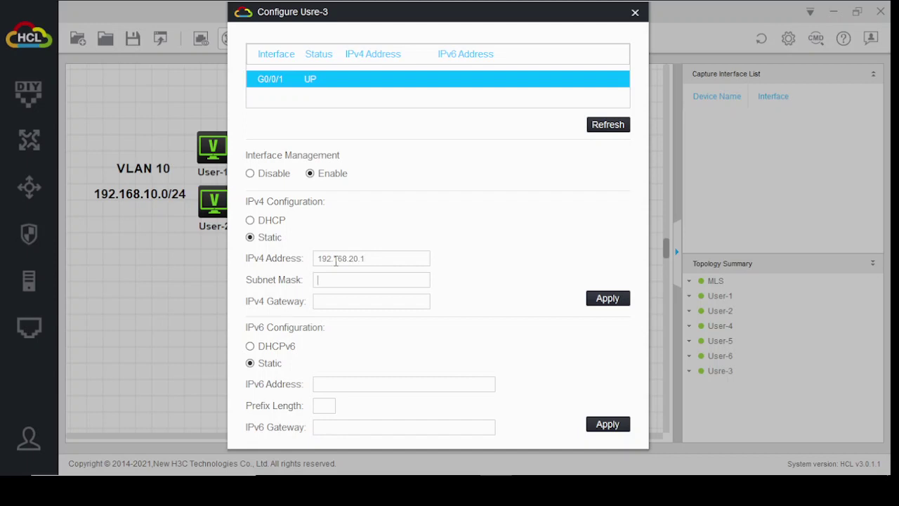
pyautogui.write('255.255.255.0')
pyautogui.press('Tab')
pyautogui.write('192.168.')
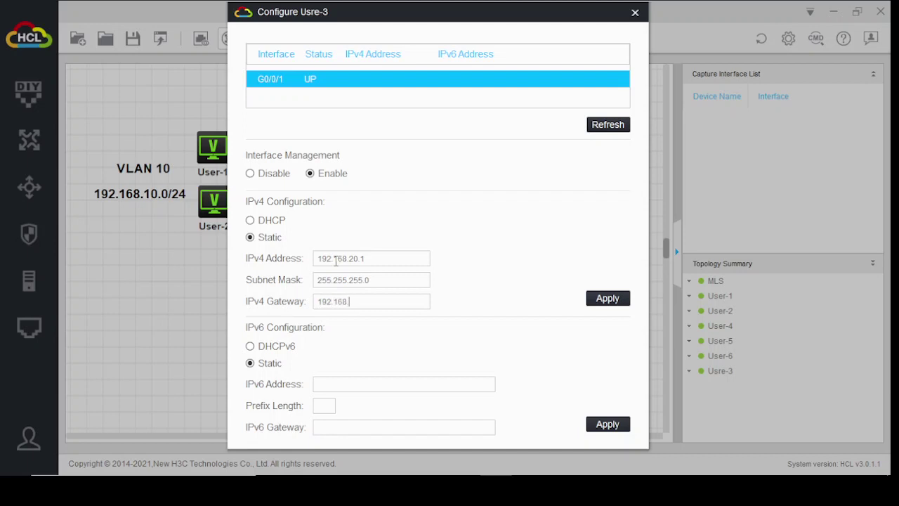
pyautogui.write('20.254')
pyautogui.click(607, 298)
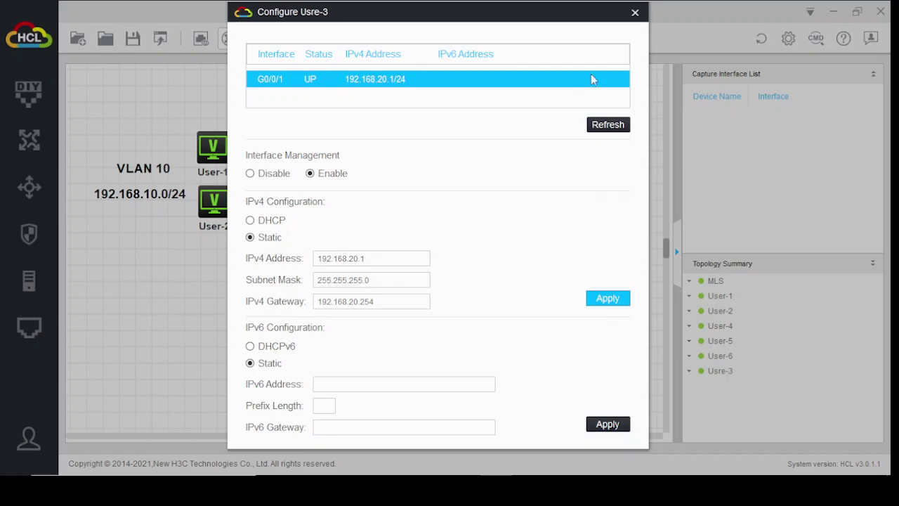
pyautogui.click(635, 12)
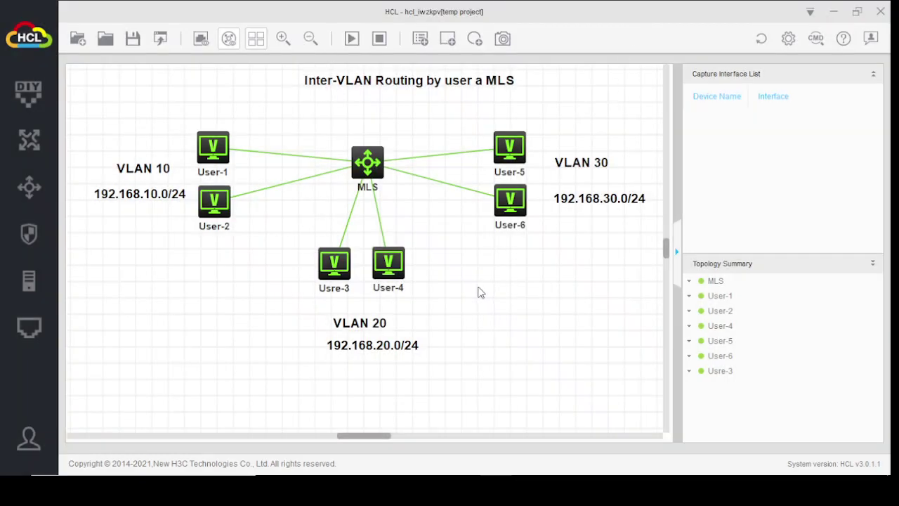
# Step: Try to open the configuration of User-4
pyautogui.rightClick(401, 265)
pyautogui.click(437, 307)
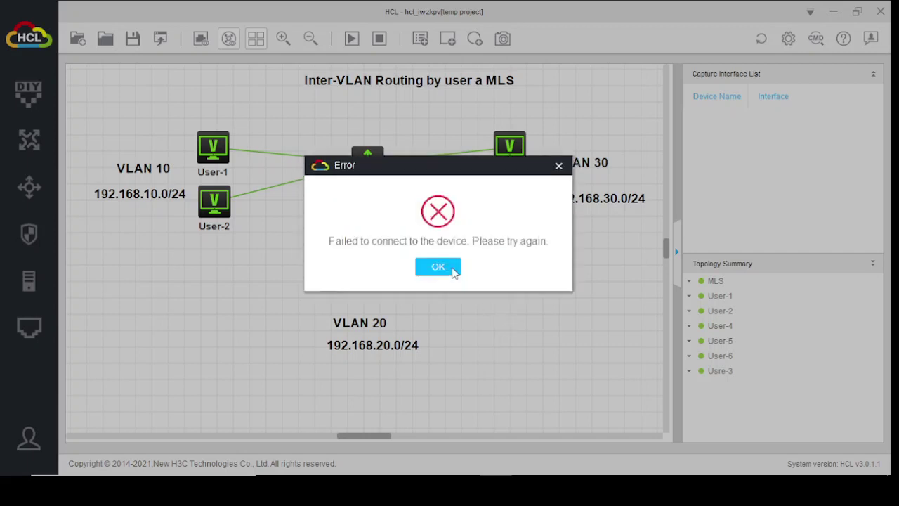
pyautogui.click(453, 269)
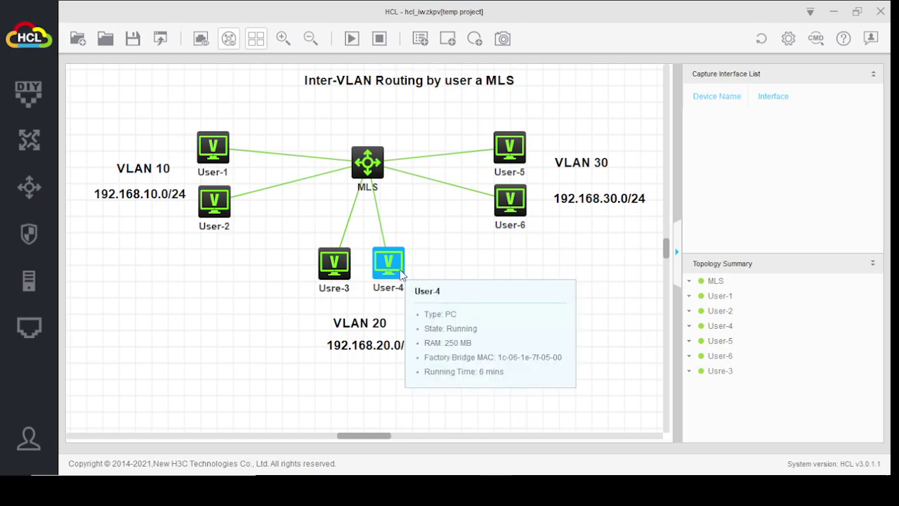
# Step: Stop User-4, User-5 and User-6 together and start them again
pyautogui.rightClick(520, 151)
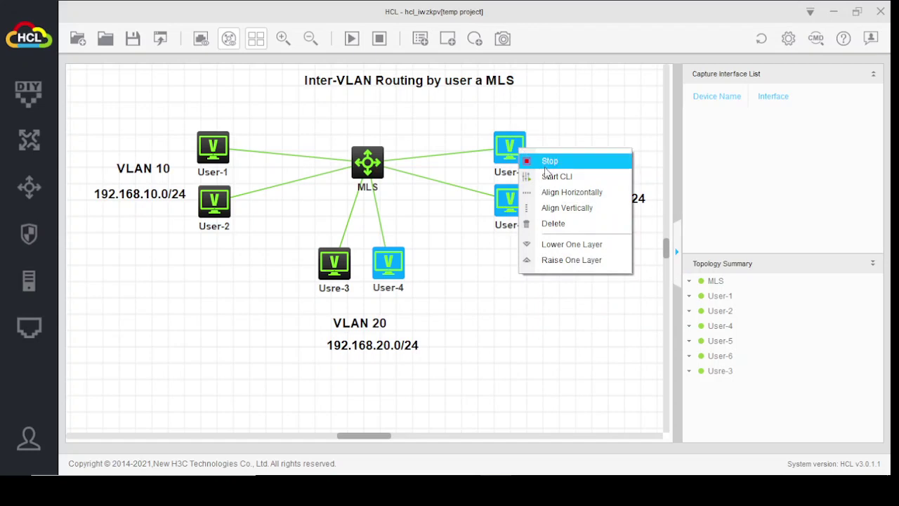
pyautogui.click(551, 161)
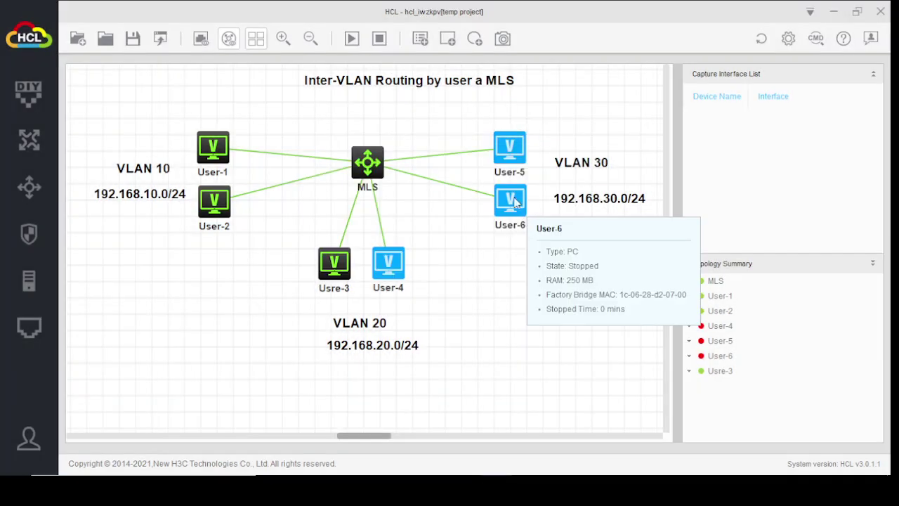
pyautogui.rightClick(517, 201)
pyautogui.click(542, 206)
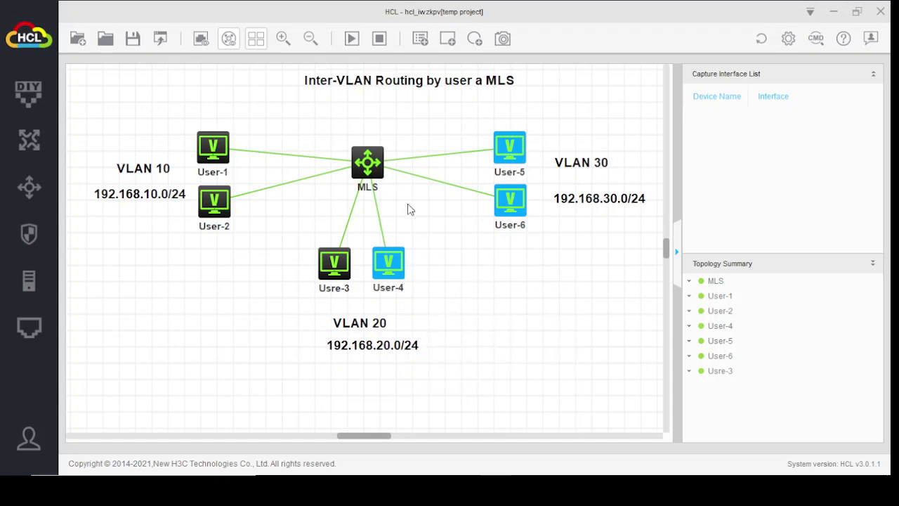
# Step: Clear the multiple-device selection, open the configuration of User-4 alone and enable its interface G0/0/1
pyautogui.moveTo(405, 265)
pyautogui.rightClick(394, 275)
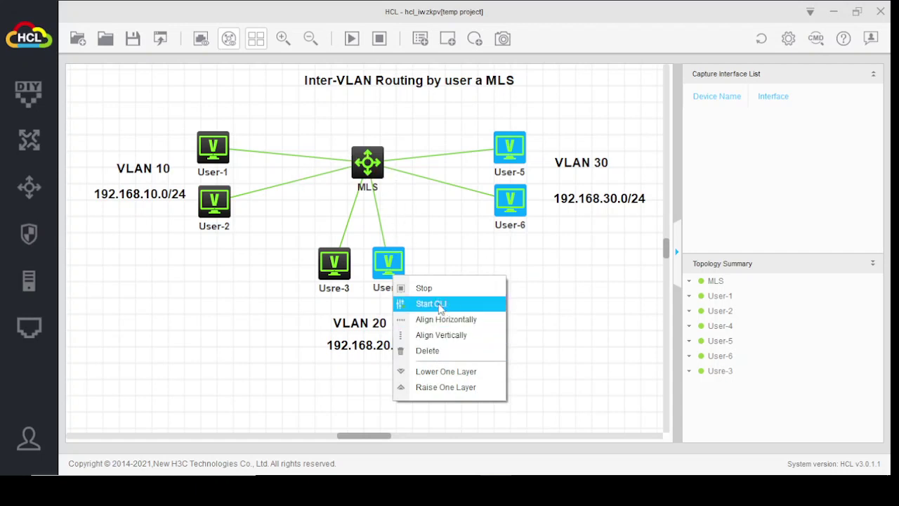
pyautogui.click(582, 321)
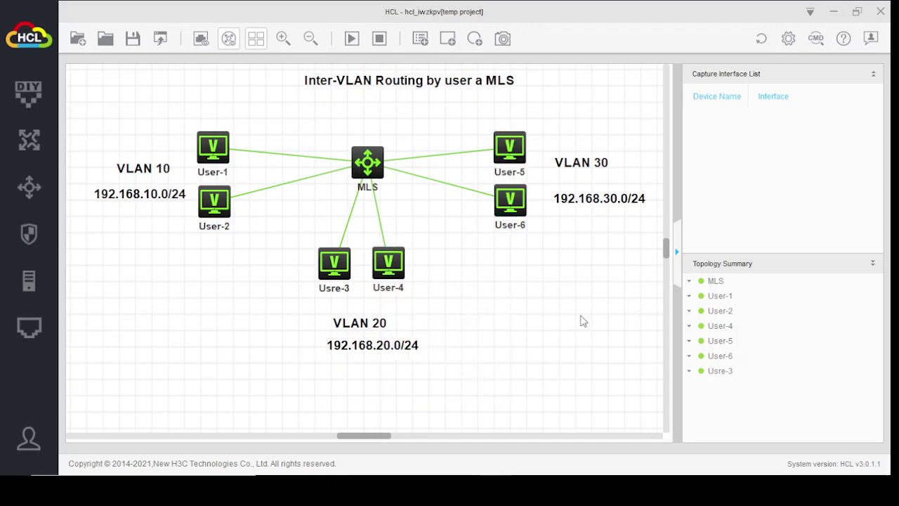
pyautogui.rightClick(400, 271)
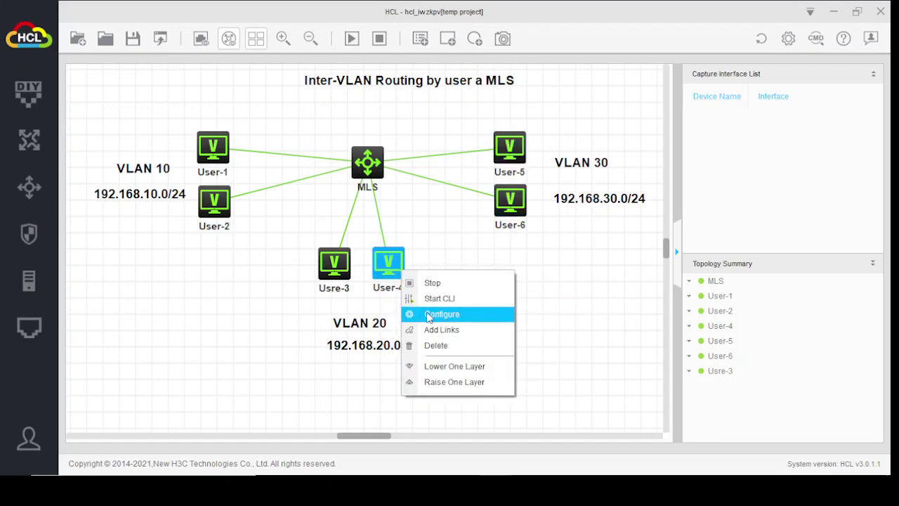
pyautogui.click(441, 316)
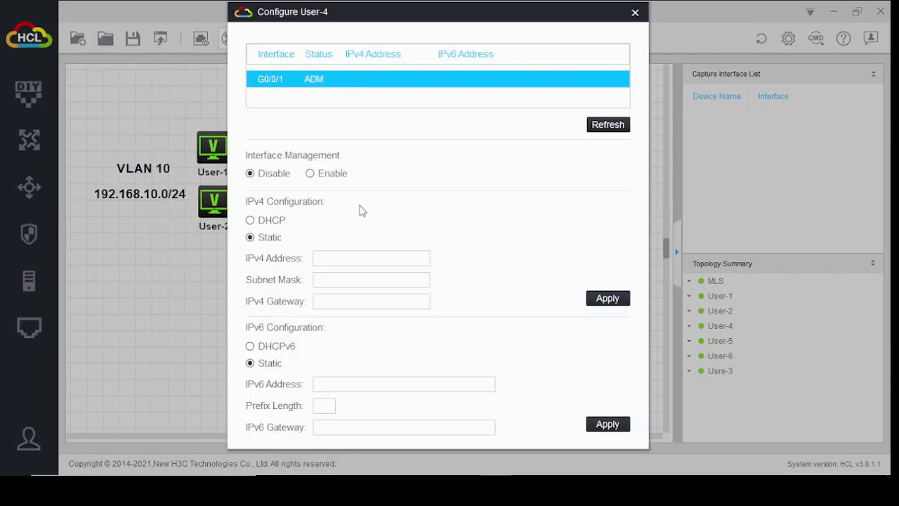
pyautogui.click(309, 173)
# Step: Apply static IPv4 address 192.168.20.2, subnet mask 255.255.255.0 and gateway 192.168.20.254 to User-4, and close its configuration
pyautogui.click(339, 259)
pyautogui.write('192.168.20.2')
pyautogui.click(367, 278)
pyautogui.write('55.255.255.')
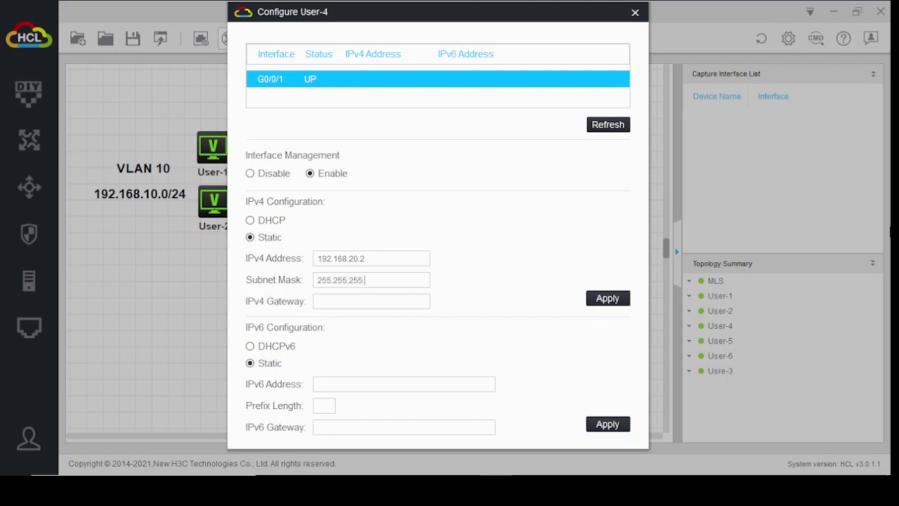
pyautogui.write('0')
pyautogui.write('192.168.20')
pyautogui.write('.254')
pyautogui.click(607, 300)
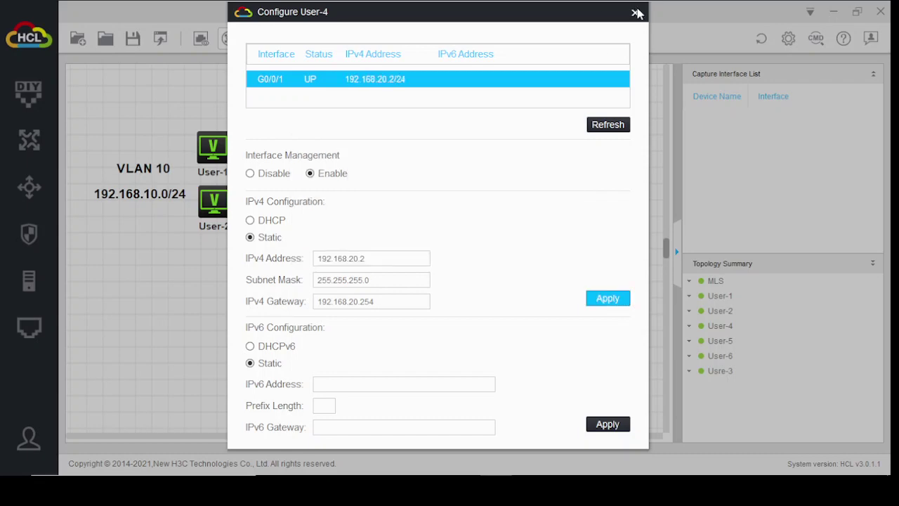
pyautogui.click(635, 12)
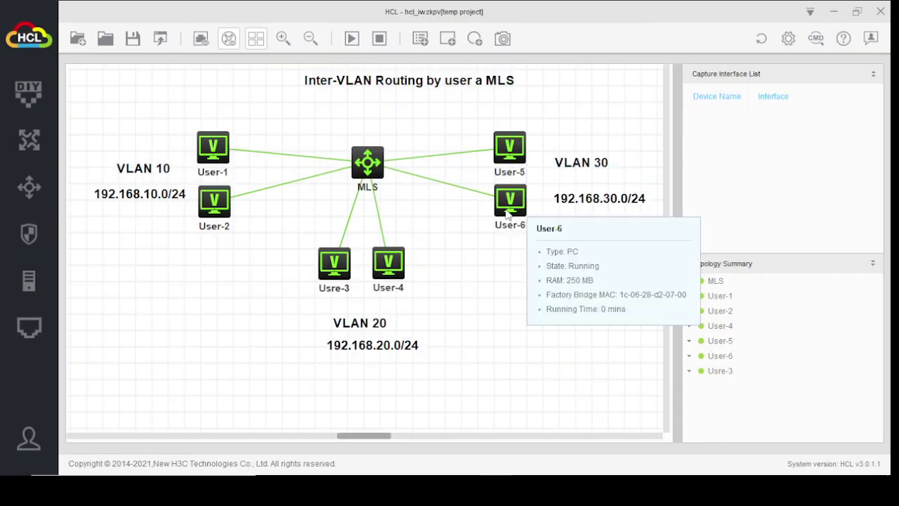
# Step: Open the configuration of User-5 and enable interface G0/0/1
pyautogui.rightClick(511, 146)
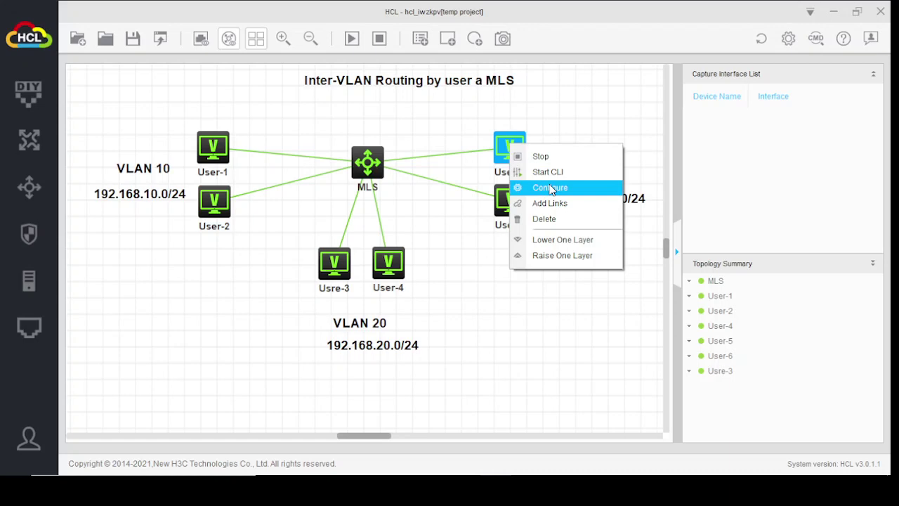
pyautogui.click(551, 188)
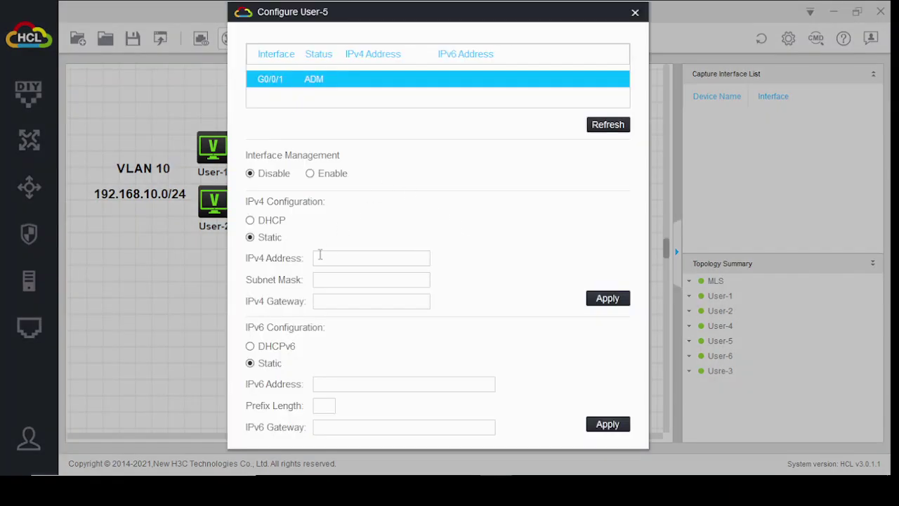
pyautogui.click(310, 173)
# Step: Apply static IPv4 address 192.168.30.1, subnet mask 255.255.255.0 and gateway 192.168.30.254 to User-5, and close its configuration
pyautogui.click(331, 261)
pyautogui.write('192.168.30.1')
pyautogui.press('Tab')
pyautogui.write('25')
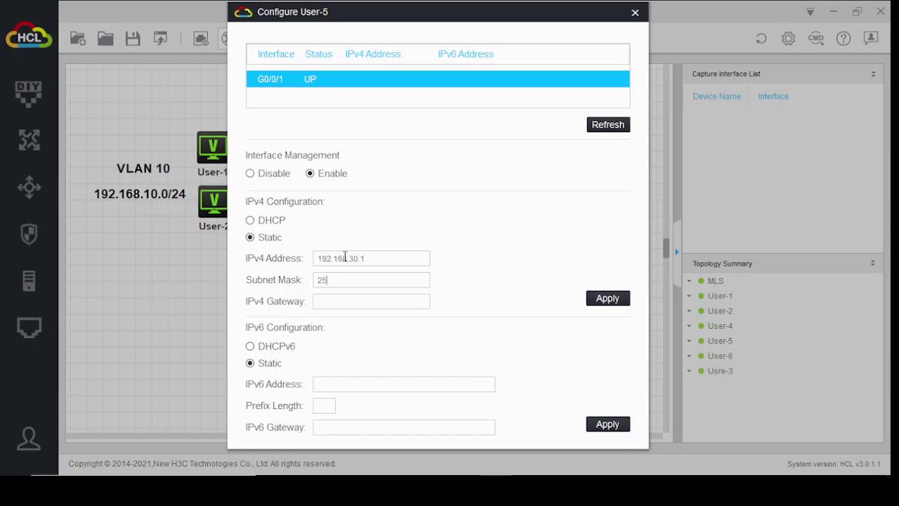
pyautogui.write('5.255.255.0')
pyautogui.press('Tab')
pyautogui.write('192.168.30.')
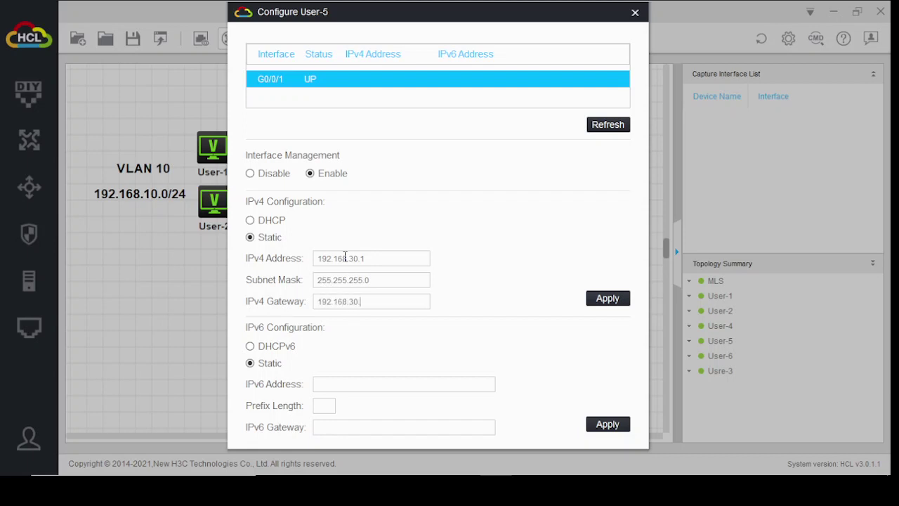
pyautogui.write('254')
pyautogui.click(614, 300)
pyautogui.click(635, 13)
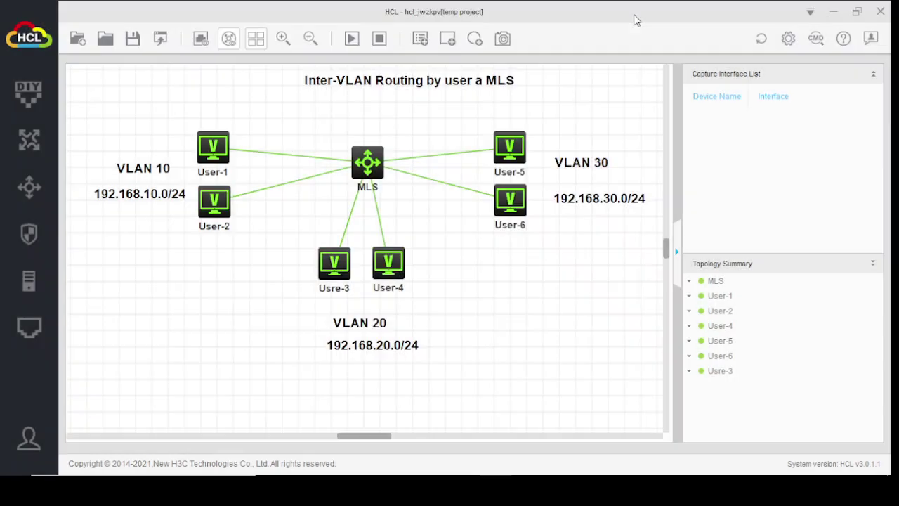
# Step: Enable User-6's interface G0/0/1 and apply static IPv4 address 192.168.30.2, subnet mask 255.255.255.0 and gateway 192.168.30.254 to it
pyautogui.rightClick(524, 208)
pyautogui.click(568, 244)
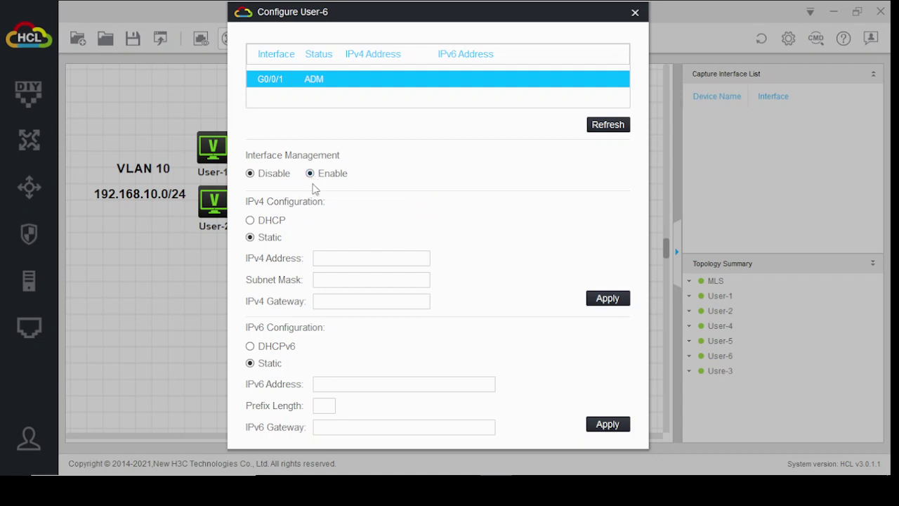
pyautogui.click(331, 259)
pyautogui.write('192.168.30.2255.25')
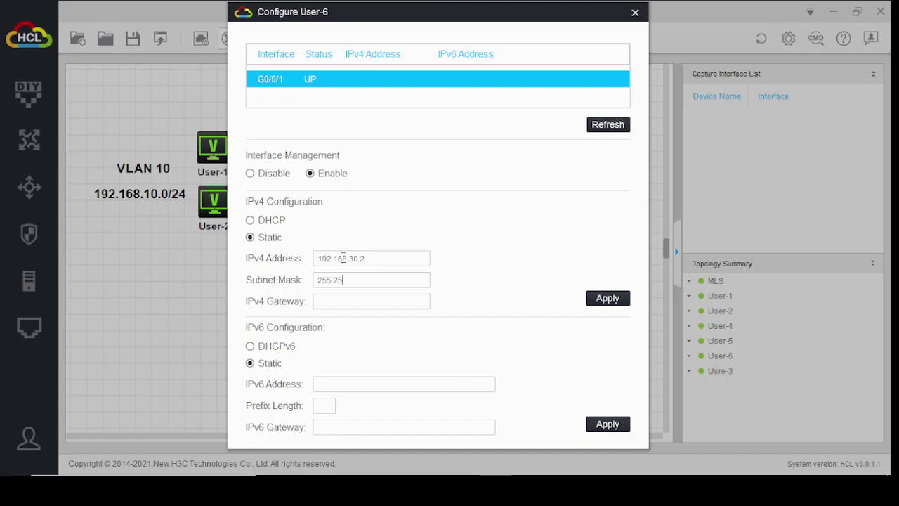
pyautogui.write('5.255.0')
pyautogui.press('Tab')
pyautogui.write('192.168.30.254')
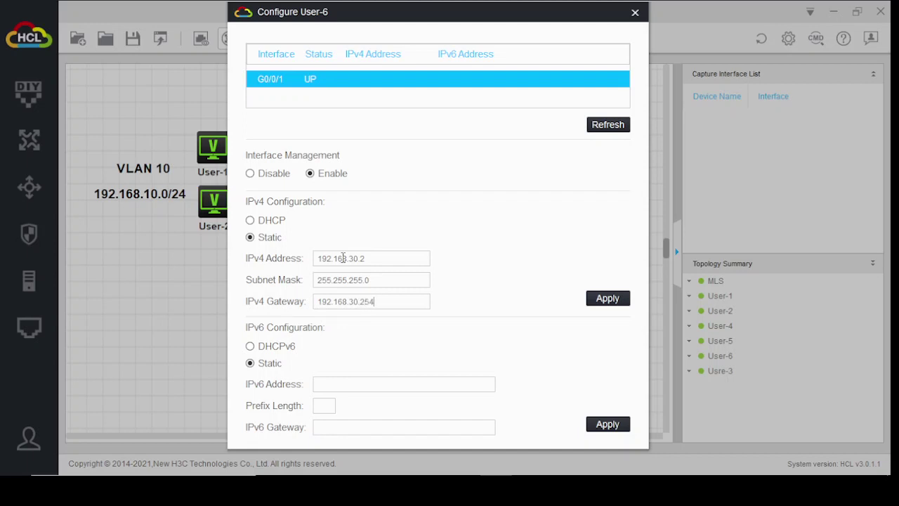
pyautogui.click(609, 305)
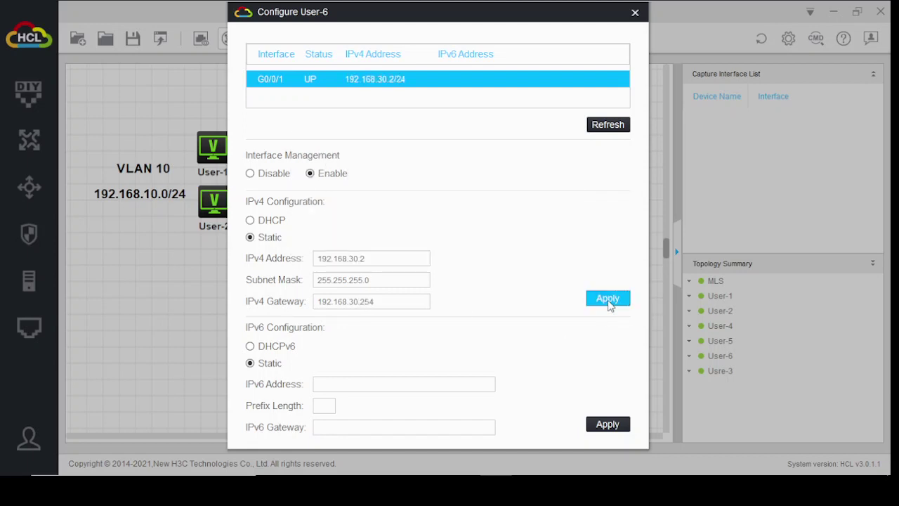
pyautogui.click(635, 12)
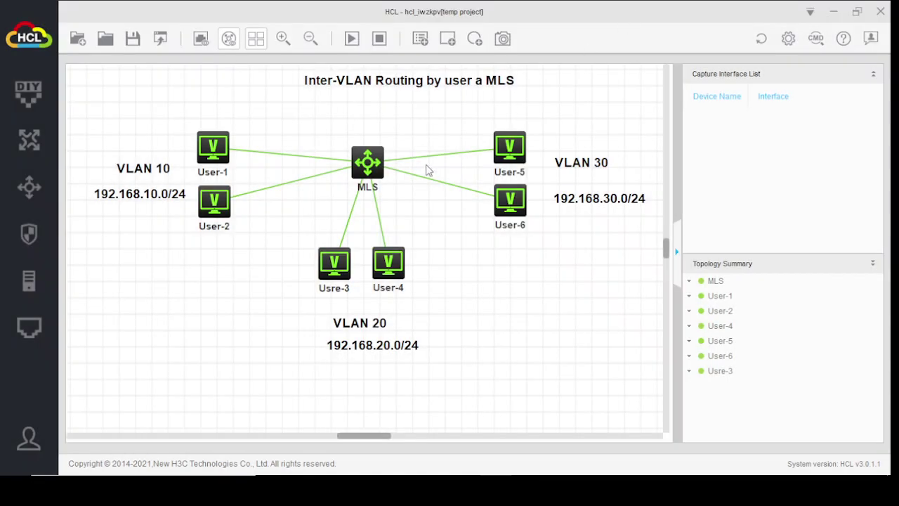
# Step: Start the CLI of the MLS switch and bring up its user-view prompt
pyautogui.click(369, 169)
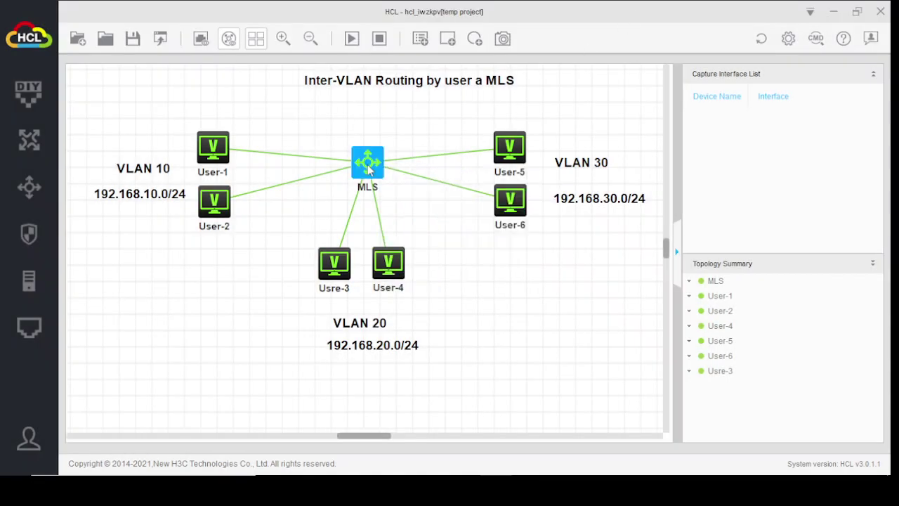
pyautogui.rightClick(368, 169)
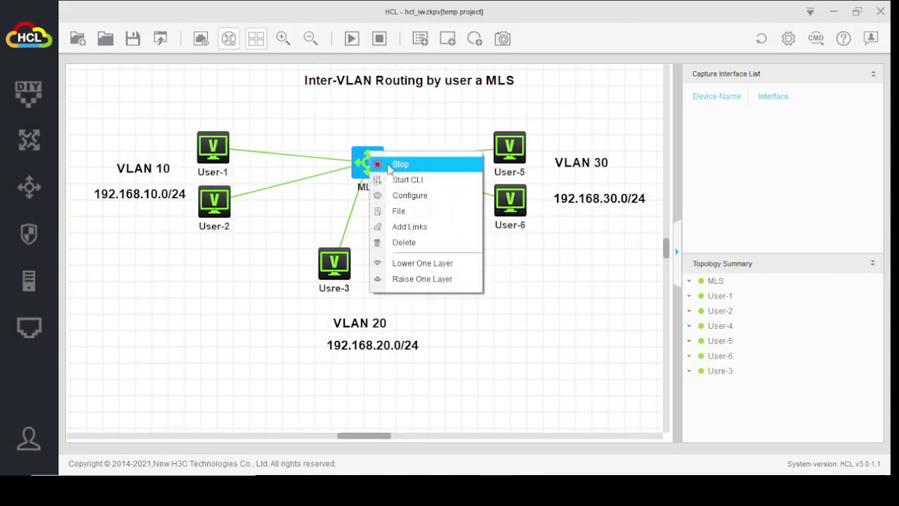
pyautogui.click(407, 181)
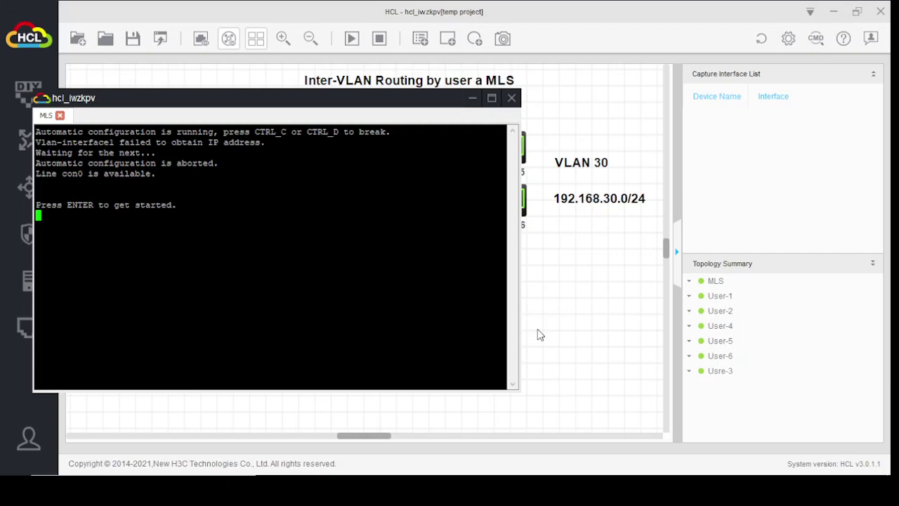
pyautogui.press('Return')
pyautogui.press('Return')
pyautogui.press('Return')
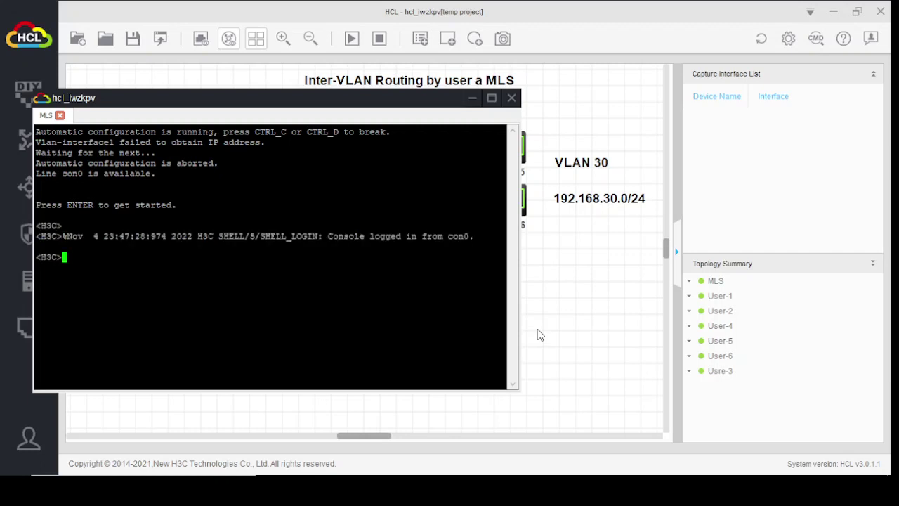
# Step: Enter system view on the MLS switch with the system-view command
pyautogui.write('sy')
pyautogui.press('Tab')
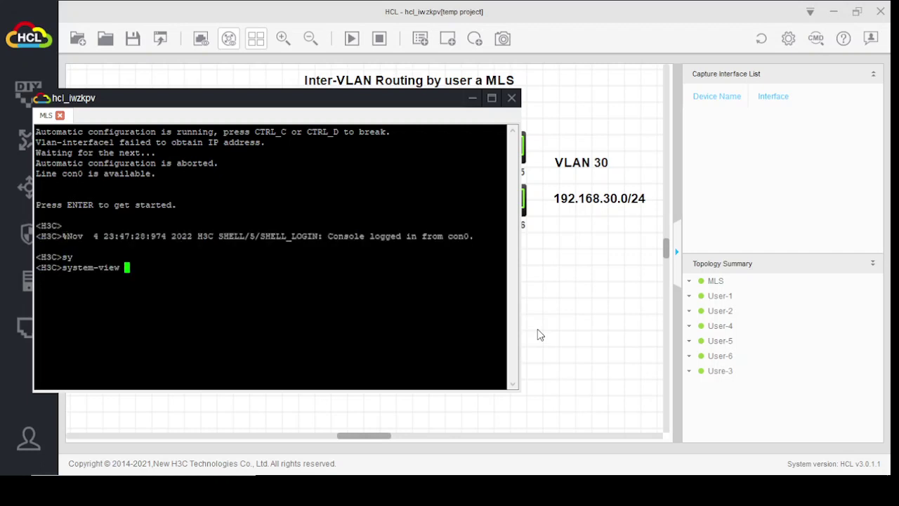
pyautogui.press('Return')
# Step: Set the switch's hostname to MLS with the hostname command
pyautogui.write('ho')
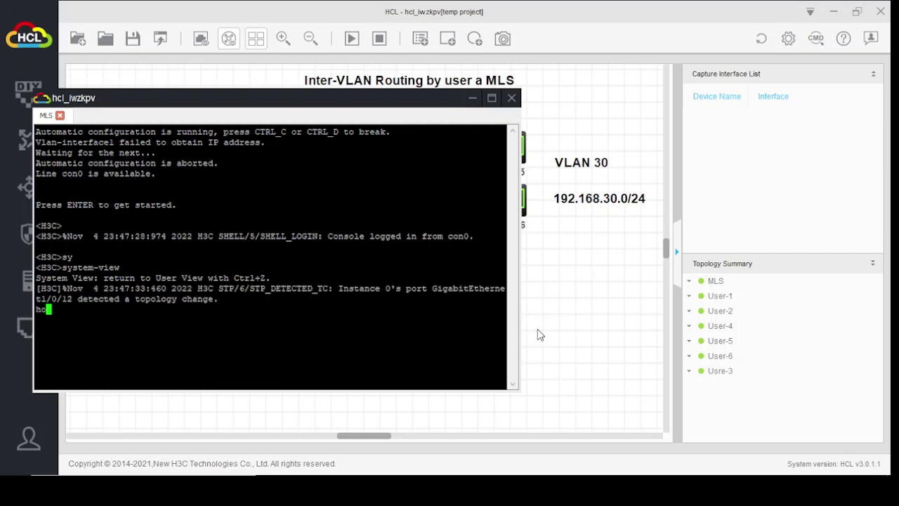
pyautogui.press('BackSpace')
pyautogui.press('BackSpace')
pyautogui.press('Return')
pyautogui.write('ho')
pyautogui.press('Tab')
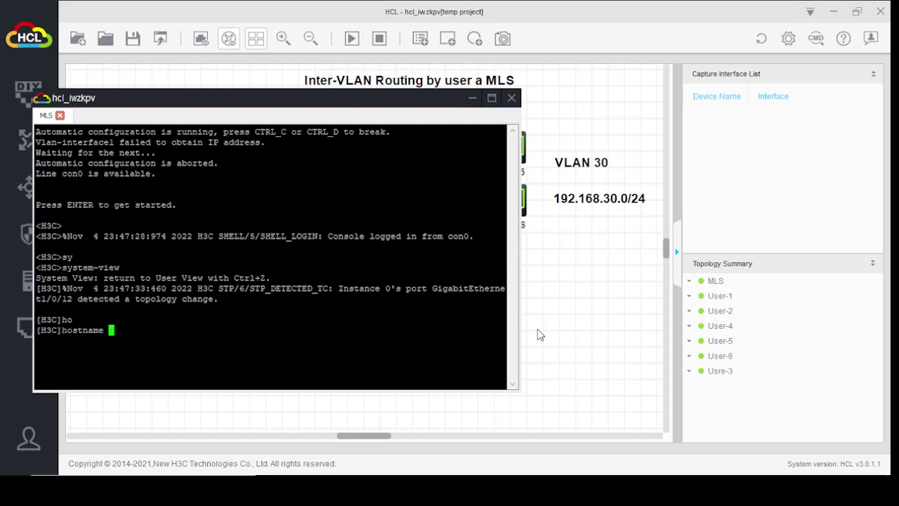
pyautogui.write('MLS')
pyautogui.press('Return')
pyautogui.press('Return')
pyautogui.press('Return')
pyautogui.press('Return')
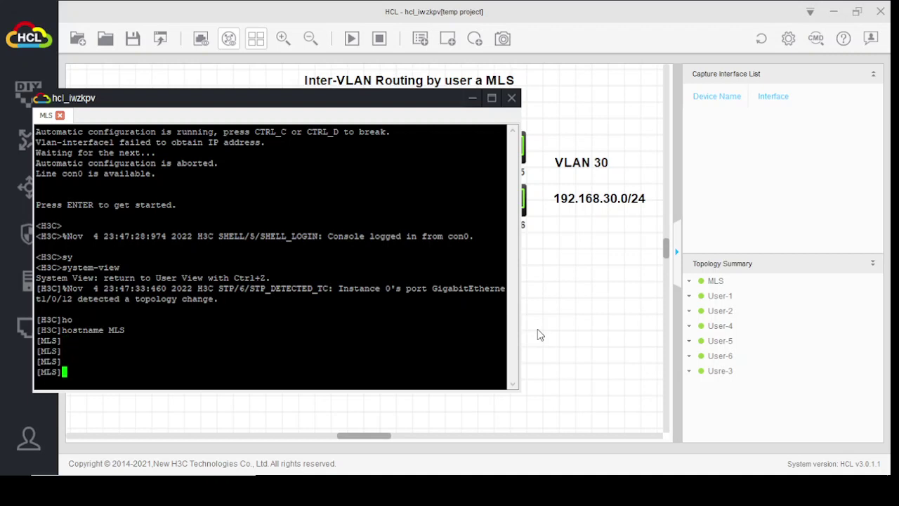
# Step: Create VLAN 10 on the switch and name it IT
pyautogui.write('vlan 10')
pyautogui.press('Return')
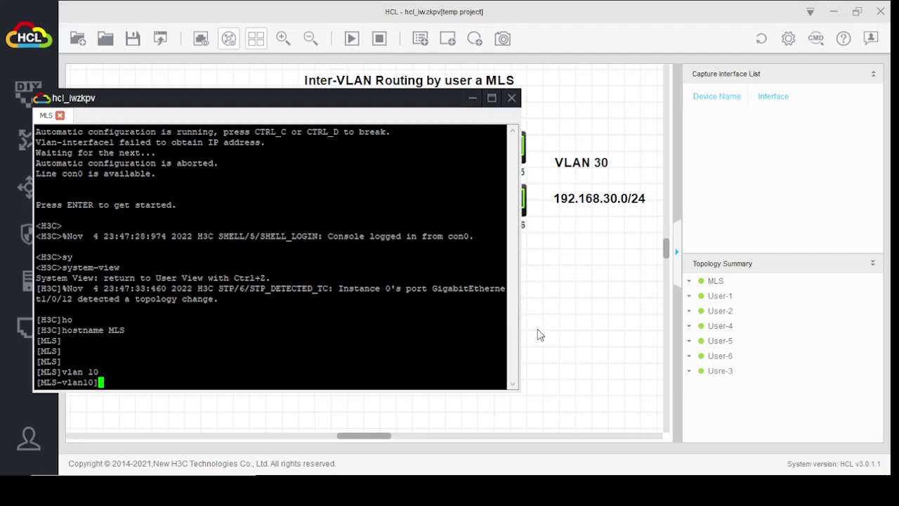
pyautogui.write('na')
pyautogui.press('Tab')
pyautogui.write('IT')
pyautogui.press('Return')
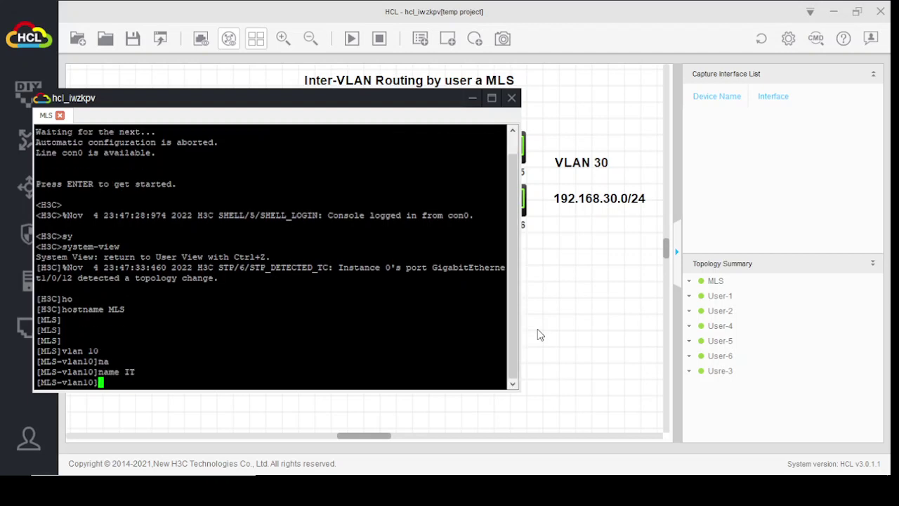
pyautogui.press('Return')
pyautogui.press('Return')
# Step: Create VLAN 20 on the switch and name it HR
pyautogui.write('vlan 20')
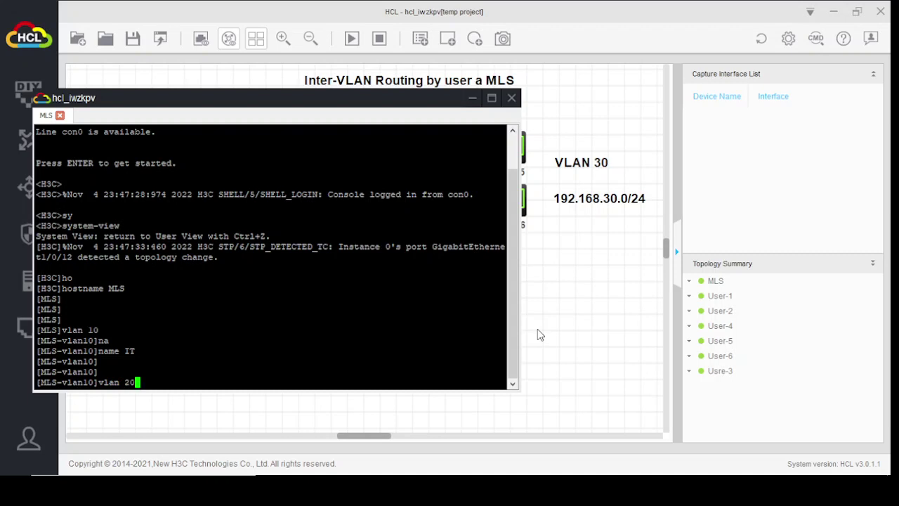
pyautogui.press('Return')
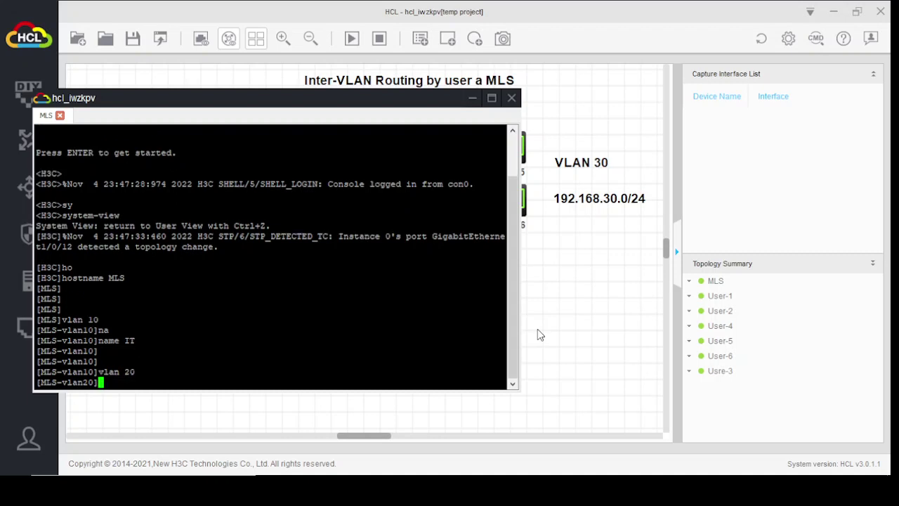
pyautogui.write('na')
pyautogui.press('Tab')
pyautogui.write('H')
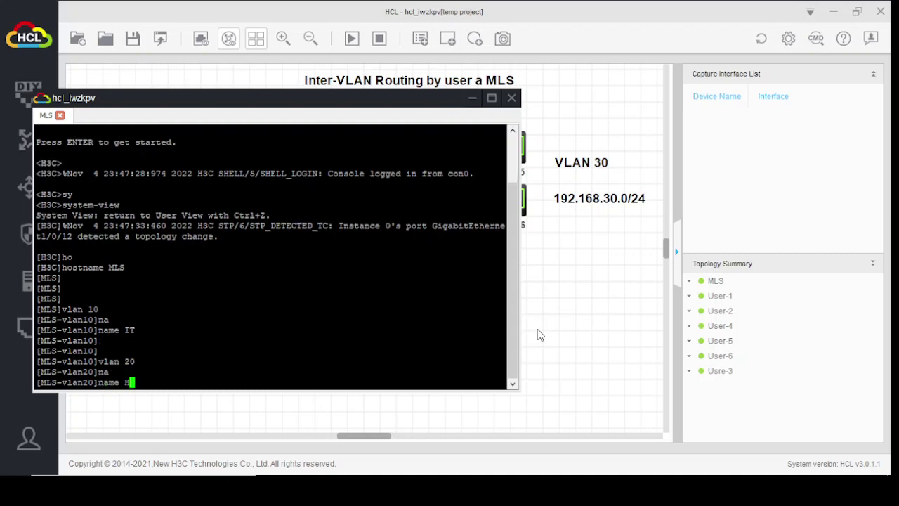
pyautogui.write('R')
pyautogui.press('Return')
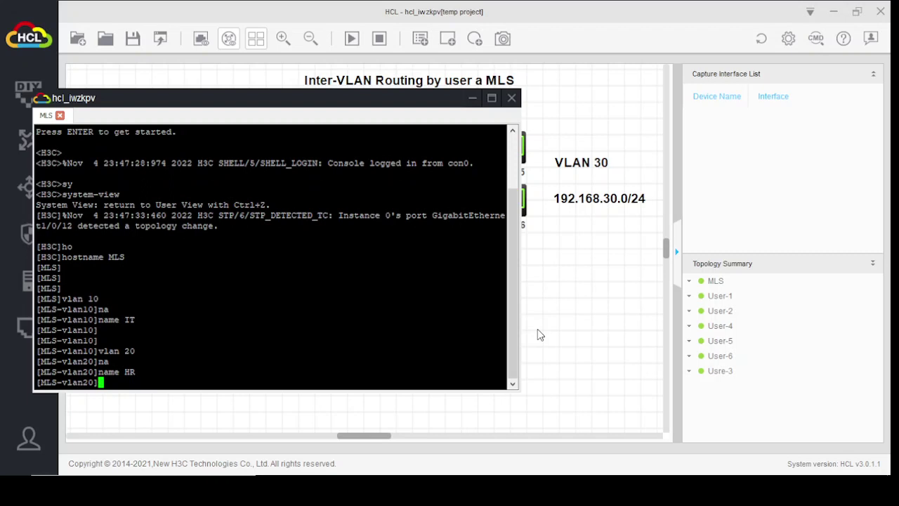
# Step: Create VLAN 30, name it AI, and exit to system view
pyautogui.write('vlan 30')
pyautogui.press('Return')
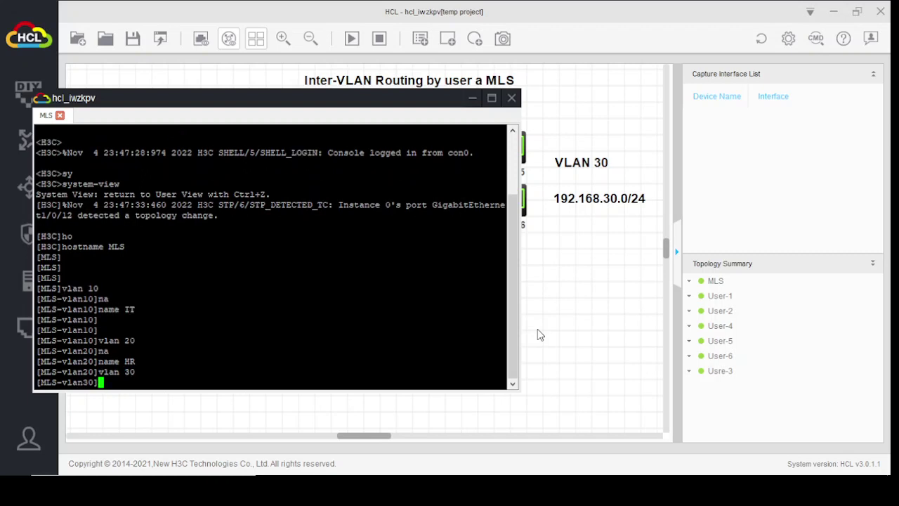
pyautogui.write('nam')
pyautogui.press('Tab')
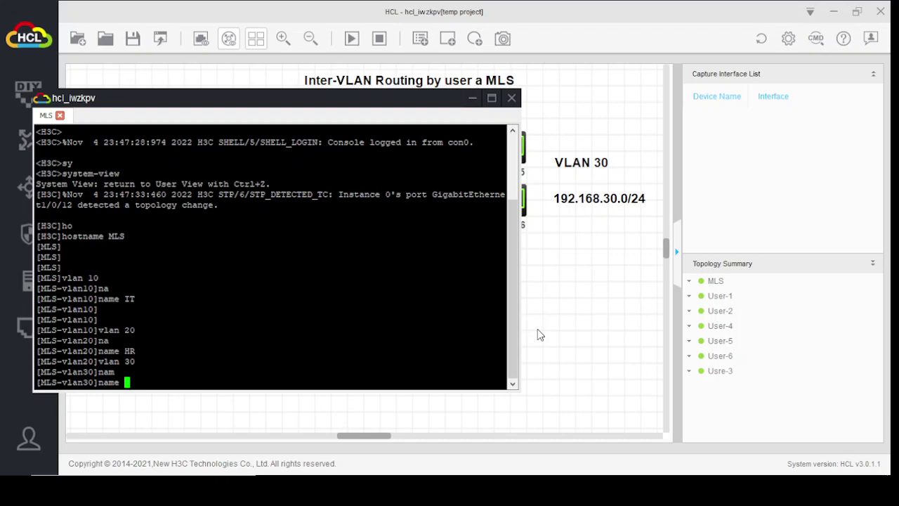
pyautogui.write('Ai')
pyautogui.press('Return')
pyautogui.press('Return')
pyautogui.press('Return')
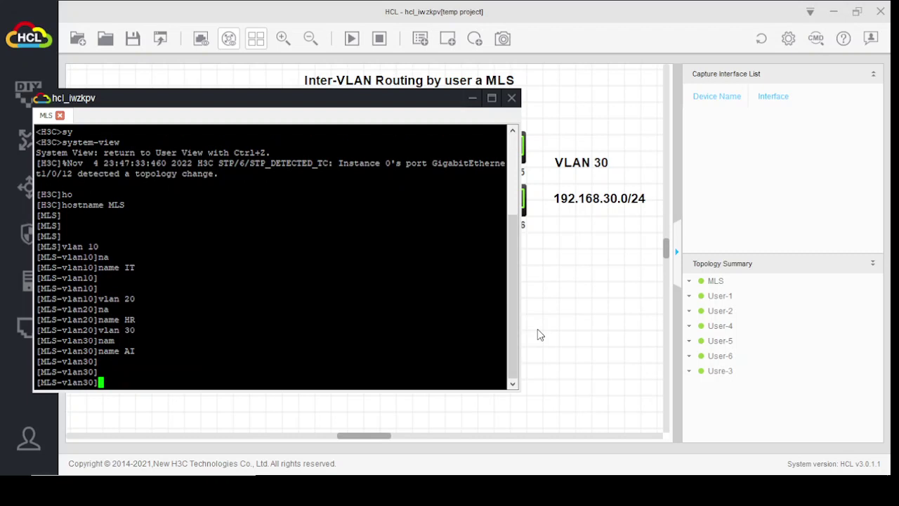
pyautogui.write('exit')
pyautogui.press('Return')
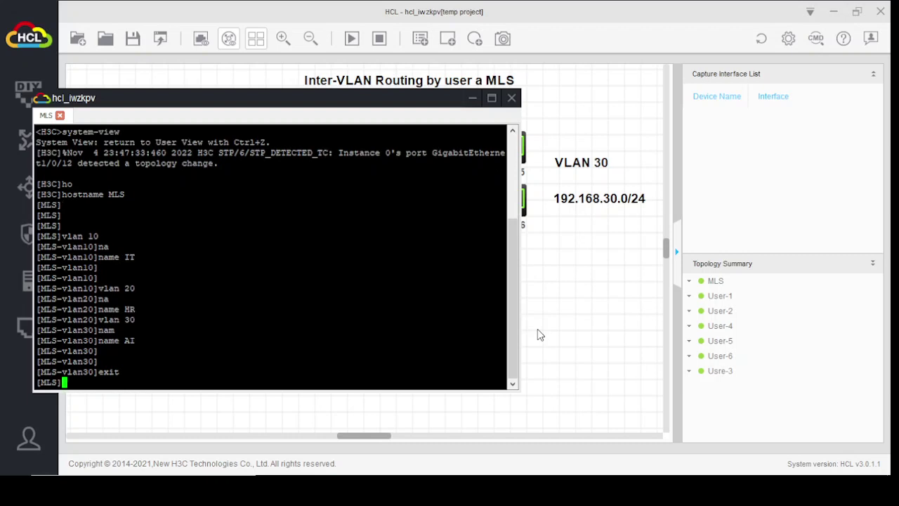
# Step: Enter interface range configuration for GigabitEthernet 1/0/1 to GigabitEthernet 1/0/5
pyautogui.write('inter')
pyautogui.press('Tab')
pyautogui.write('r')
pyautogui.press('Tab')
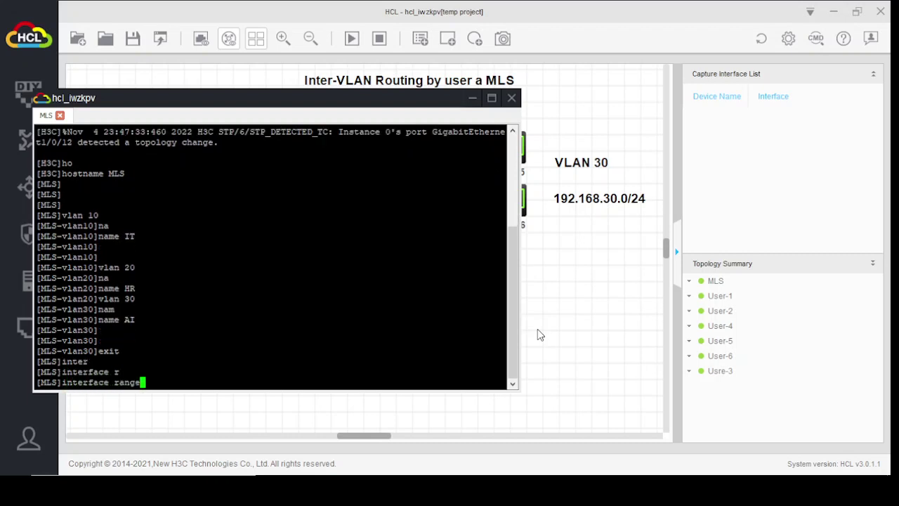
pyautogui.write('gi')
pyautogui.press('Tab')
pyautogui.write('1/0')
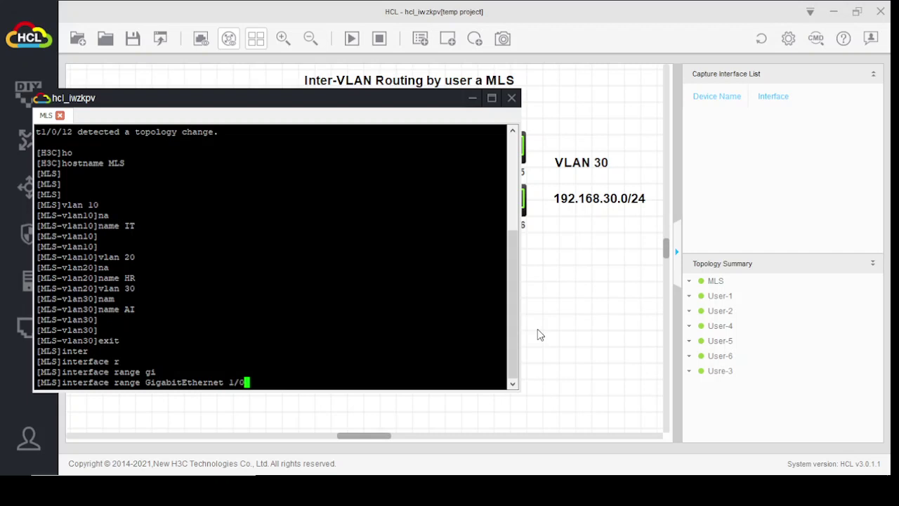
pyautogui.write('/1')
pyautogui.write(' to')
pyautogui.write(' gi')
pyautogui.press('Tab')
pyautogui.write('1/0/')
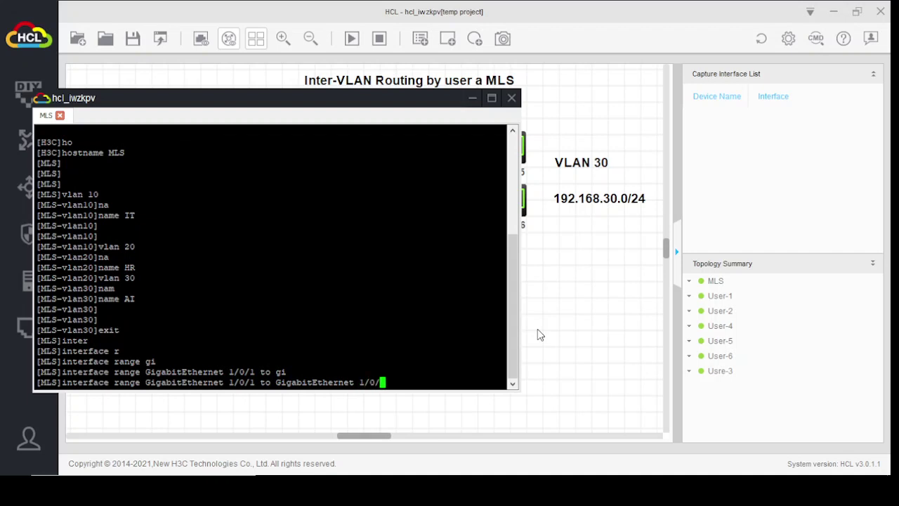
pyautogui.write('5')
pyautogui.press('Return')
pyautogui.press('Return')
pyautogui.press('Return')
# Step: Set the link type of ports GigabitEthernet 1/0/1 to 1/0/5 to access
pyautogui.write('p')
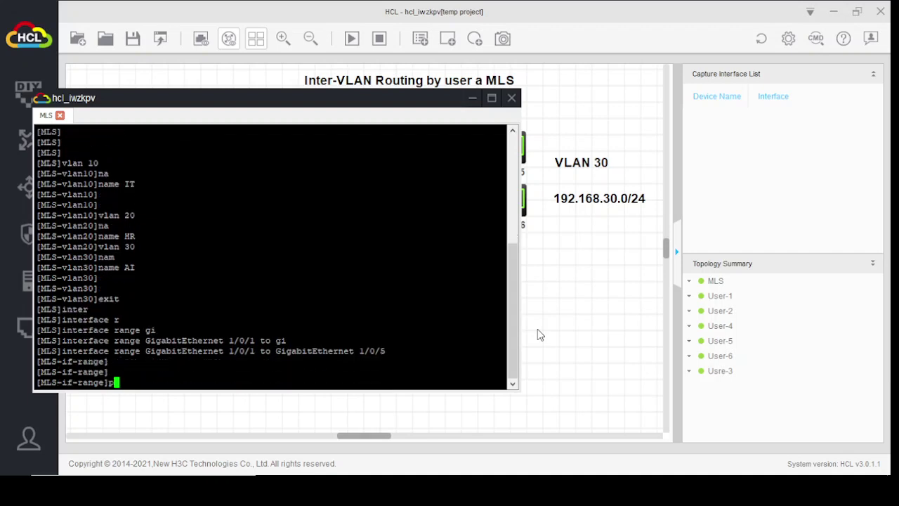
pyautogui.write('or')
pyautogui.press('Tab')
pyautogui.write('li')
pyautogui.press('Tab')
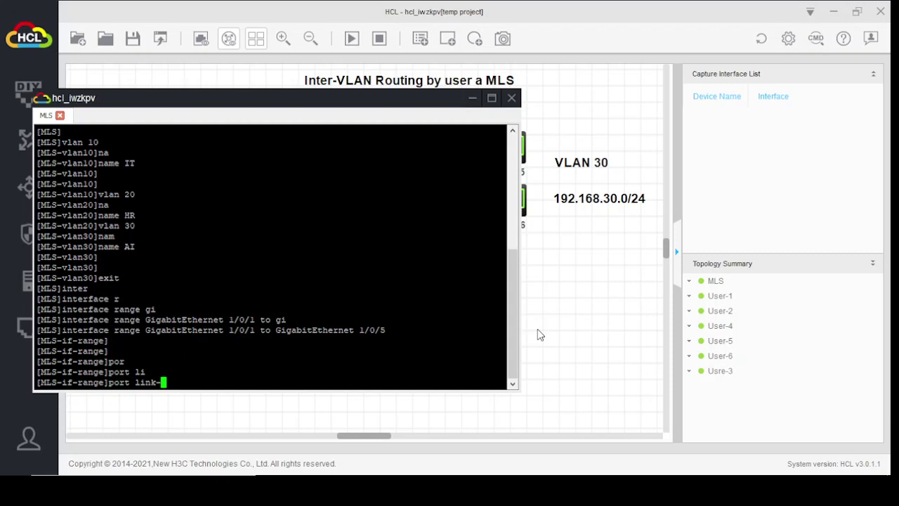
pyautogui.write('t')
pyautogui.press('Tab')
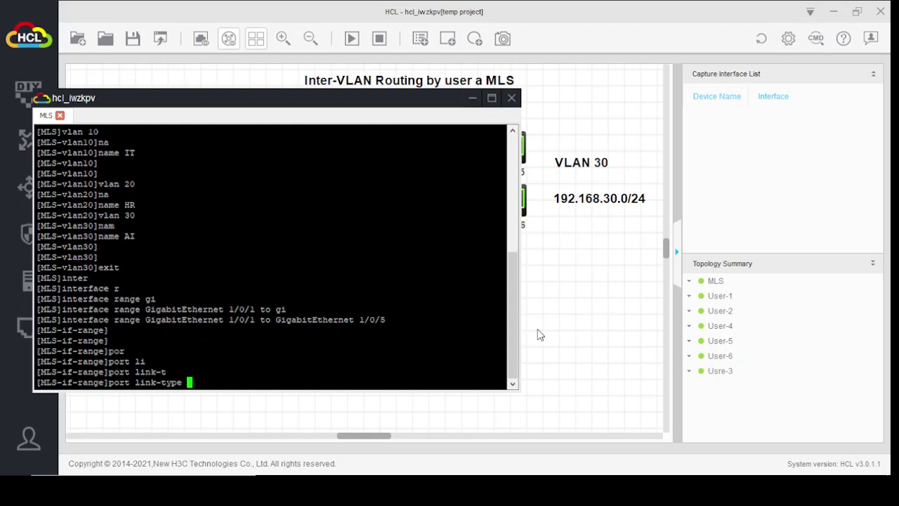
pyautogui.write('ac')
pyautogui.press('Tab')
pyautogui.press('Return')
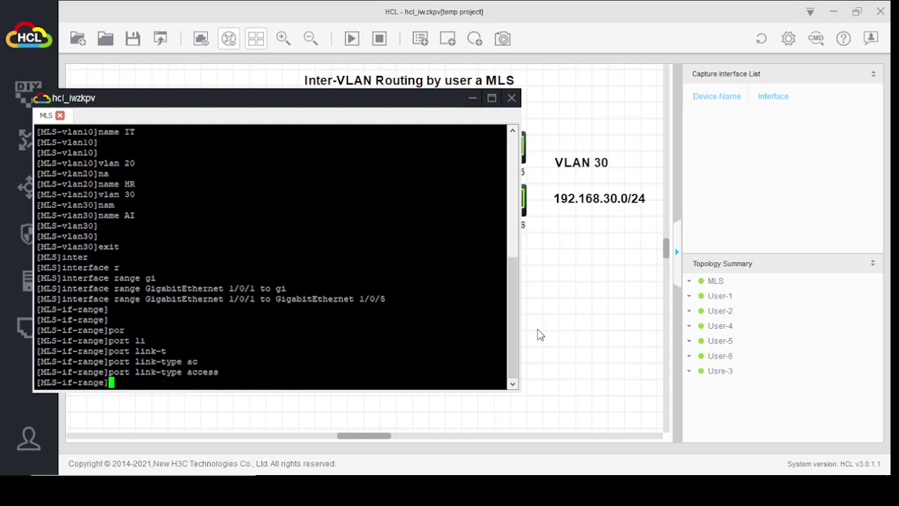
# Step: Assign ports GigabitEthernet 1/0/1 to 1/0/5 to access VLAN 10 and exit the interface range
pyautogui.write('por')
pyautogui.press('Tab')
pyautogui.write('l')
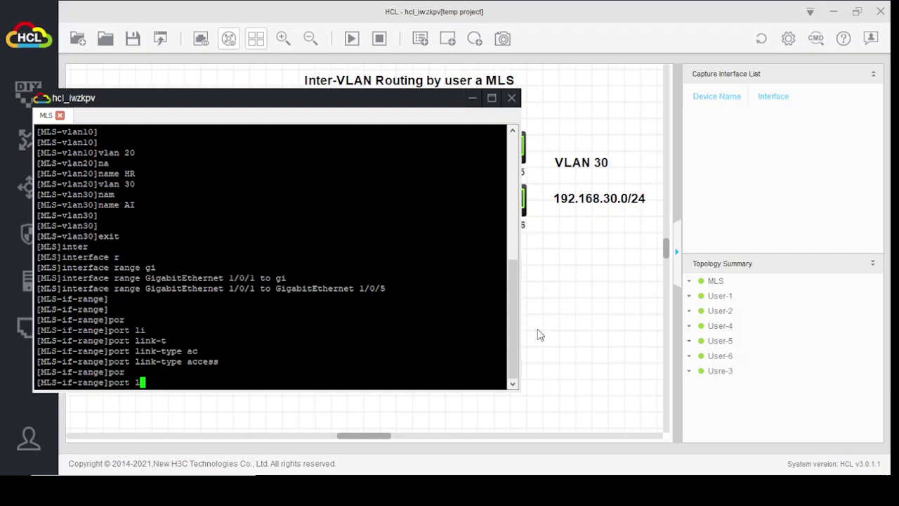
pyautogui.press('BackSpace')
pyautogui.write('ac')
pyautogui.press('Tab')
pyautogui.write('v')
pyautogui.press('Tab')
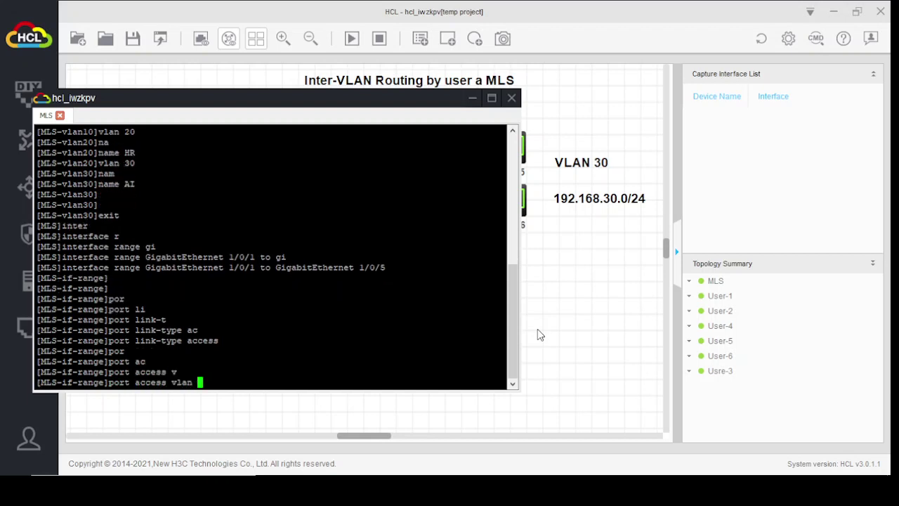
pyautogui.write('10')
pyautogui.press('Return')
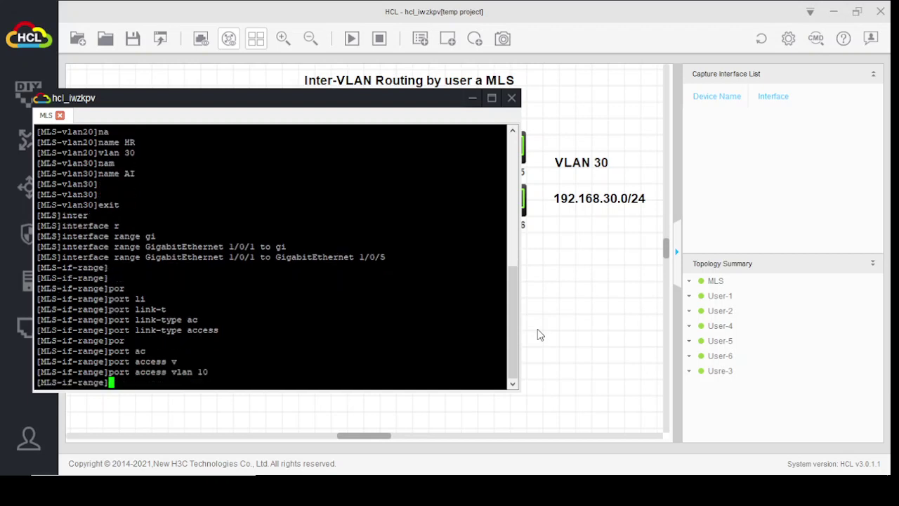
pyautogui.write('exit')
pyautogui.press('Return')
# Step: Enter interface range configuration for GigabitEthernet 1/0/6 to GigabitEthernet 1/0/10
pyautogui.write('inter')
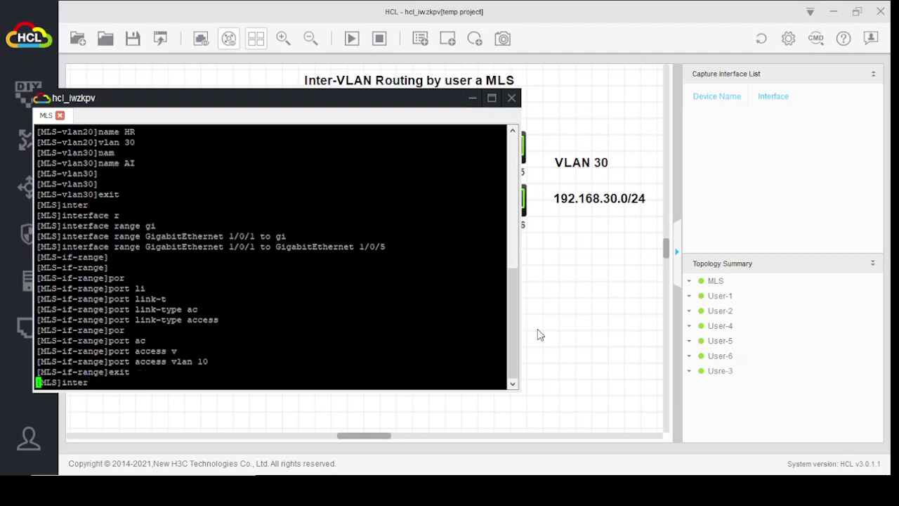
pyautogui.press('Tab')
pyautogui.write('r')
pyautogui.press('Tab')
pyautogui.write('Gi')
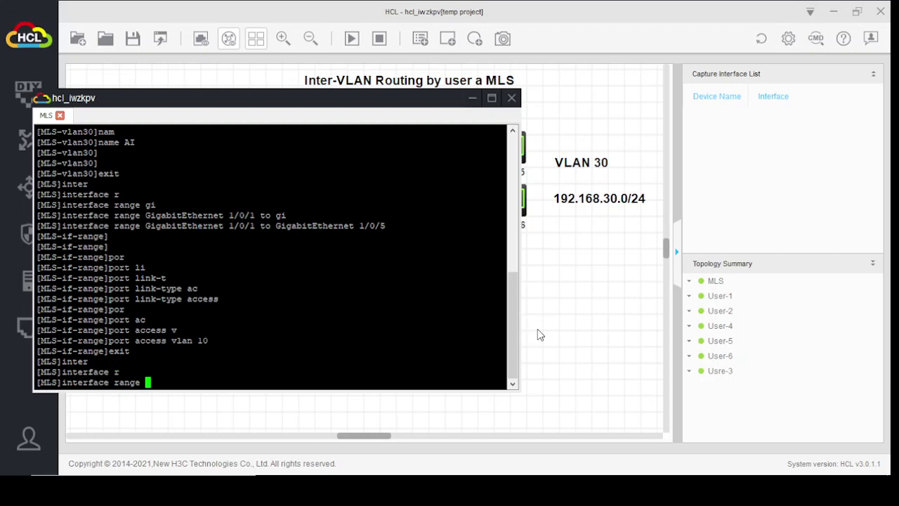
pyautogui.write('gabi')
pyautogui.press('Tab')
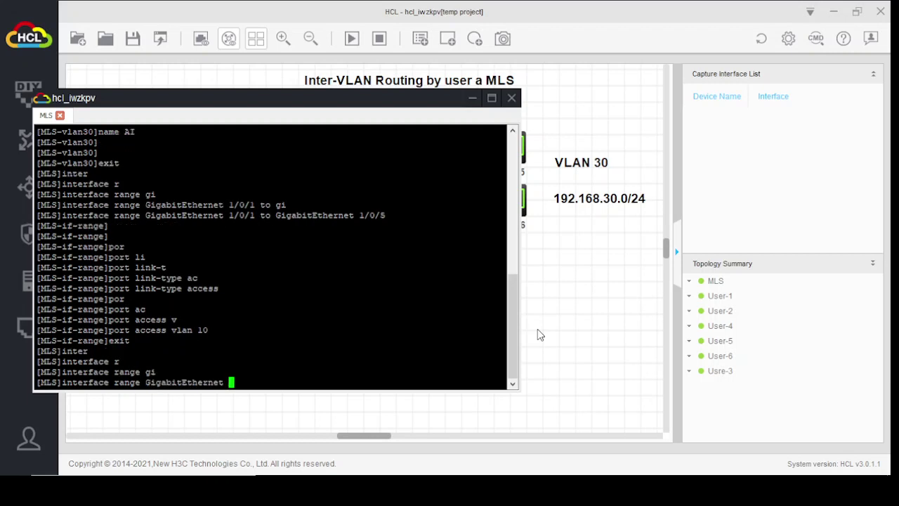
pyautogui.write('1/0/6 to gi')
pyautogui.press('Tab')
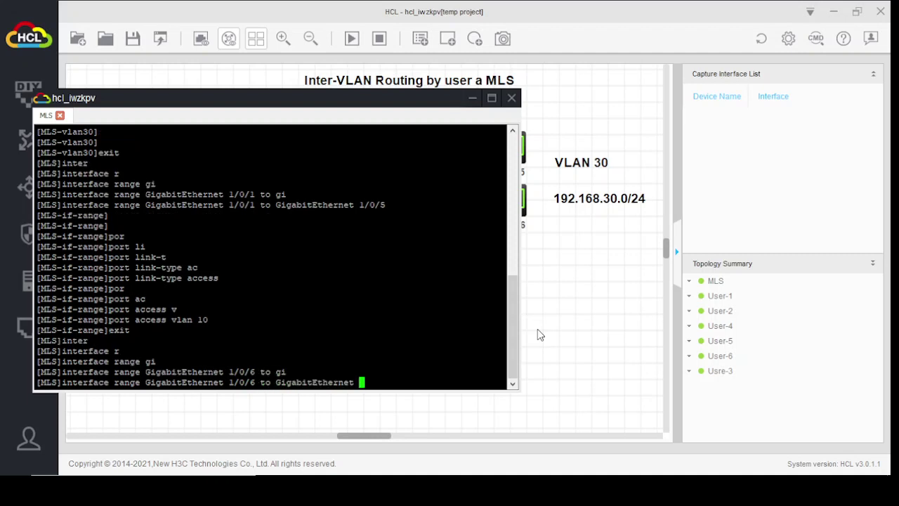
pyautogui.write('1/0/10')
pyautogui.press('Return')
pyautogui.write('por ')
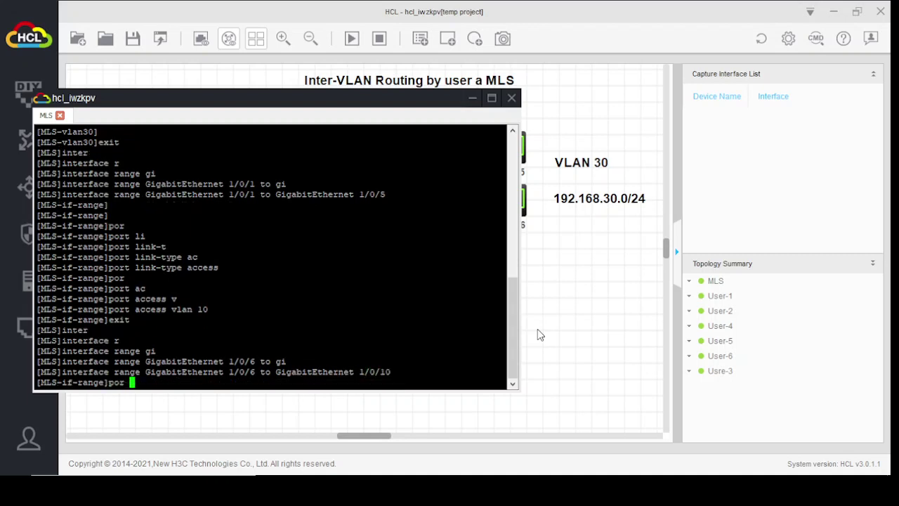
pyautogui.write('lin')
pyautogui.press('Tab')
pyautogui.press('BackSpace')
pyautogui.press('BackSpace')
pyautogui.press('BackSpace')
pyautogui.press('BackSpace')
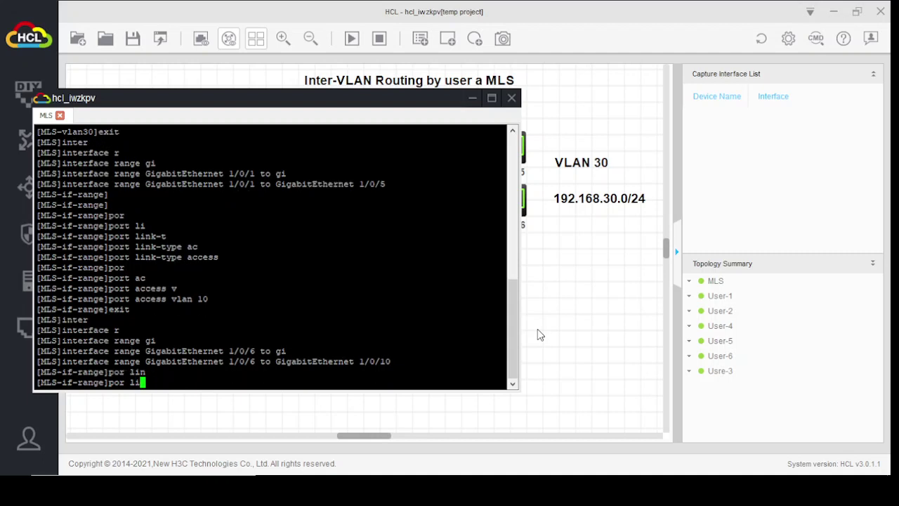
pyautogui.write('t')
pyautogui.press('Tab')
pyautogui.press('BackSpace')
pyautogui.press('BackSpace')
pyautogui.press('BackSpace')
pyautogui.press('BackSpace')
pyautogui.press('BackSpace')
pyautogui.press('BackSpace')
pyautogui.press('BackSpace')
pyautogui.press('BackSpace')
pyautogui.press('BackSpace')
pyautogui.press('BackSpace')
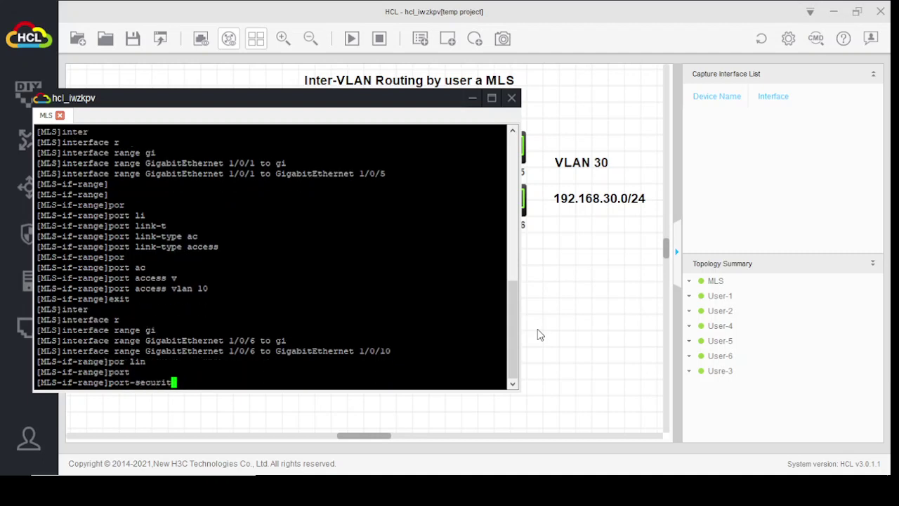
# Step: Set the link type of ports GigabitEthernet 1/0/6 to 1/0/10 to access
pyautogui.press('Tab')
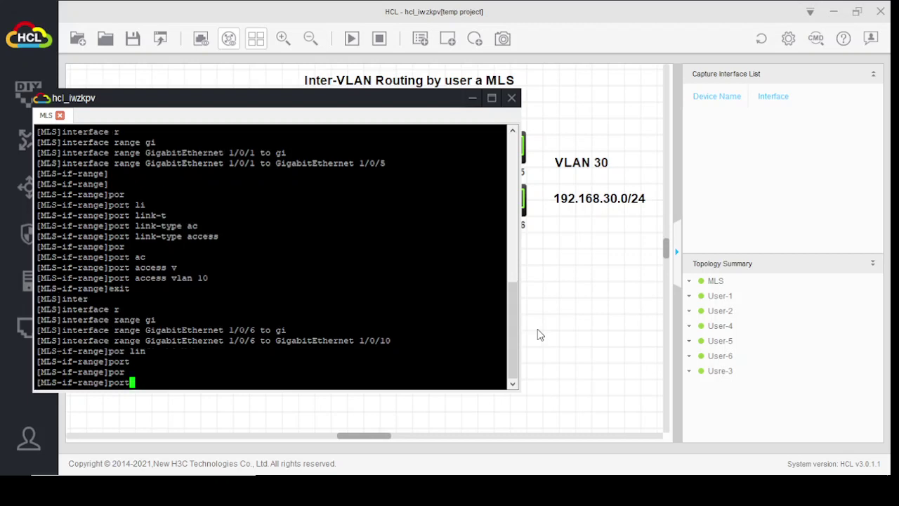
pyautogui.write('t lin')
pyautogui.press('Tab')
pyautogui.write('t')
pyautogui.press('Tab')
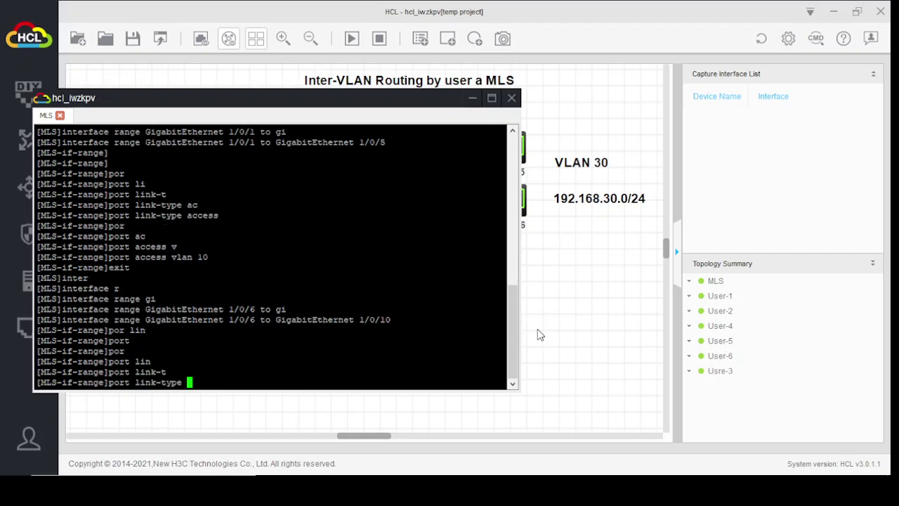
pyautogui.write('ac')
pyautogui.press('Tab')
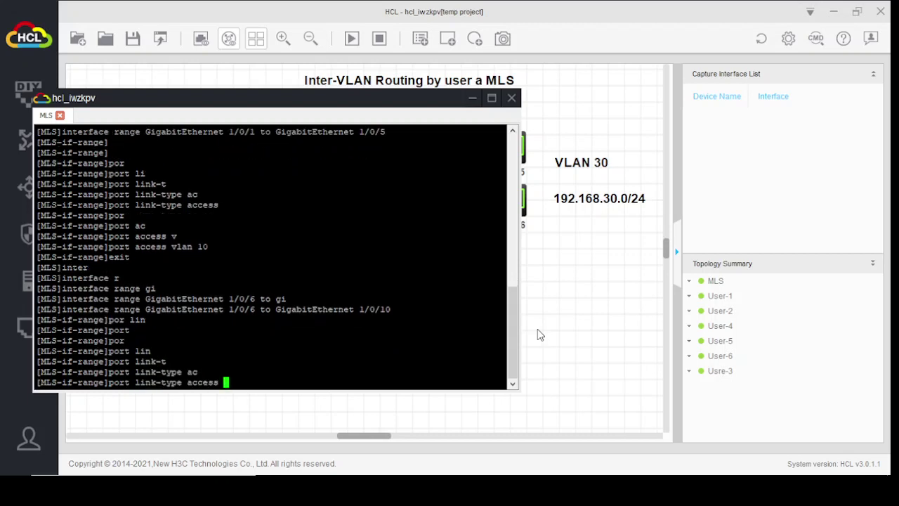
pyautogui.press('Return')
# Step: Assign ports GigabitEthernet 1/0/6 to 1/0/10 to access VLAN 20 and exit the interface range
pyautogui.write('por')
pyautogui.press('Tab')
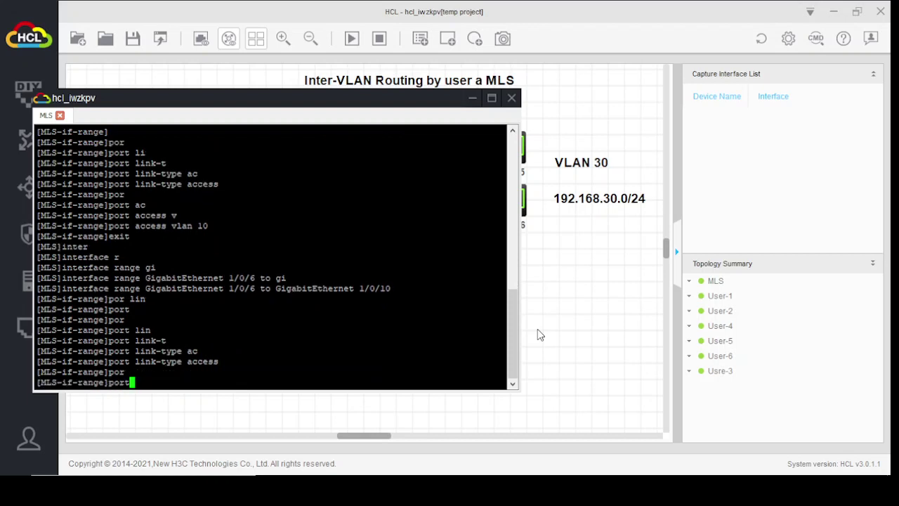
pyautogui.write('t l')
pyautogui.press('BackSpace')
pyautogui.write('ac')
pyautogui.press('Tab')
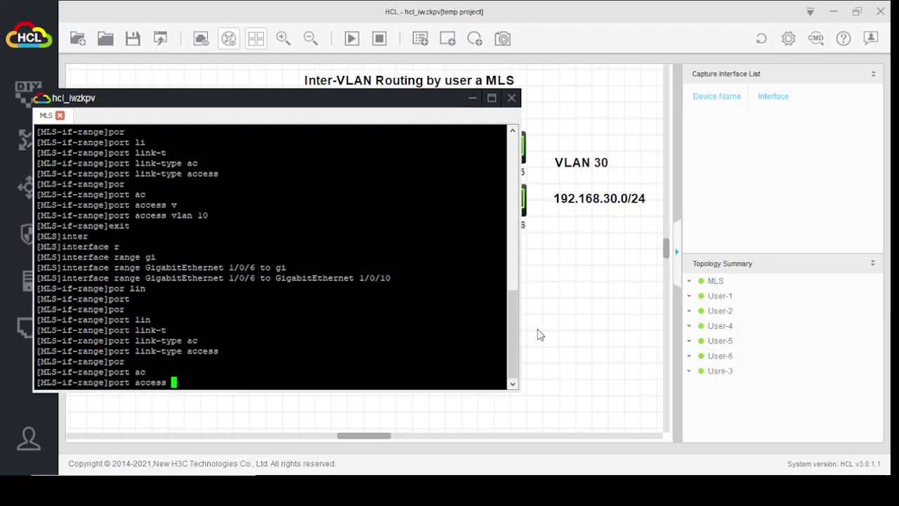
pyautogui.write('vl')
pyautogui.press('Tab')
pyautogui.write('20')
pyautogui.press('Return')
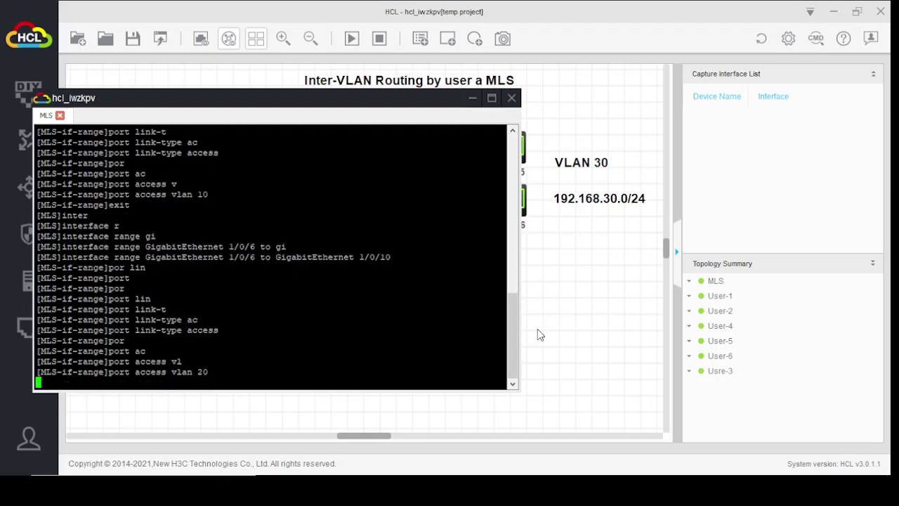
pyautogui.write('exit')
pyautogui.press('Return')
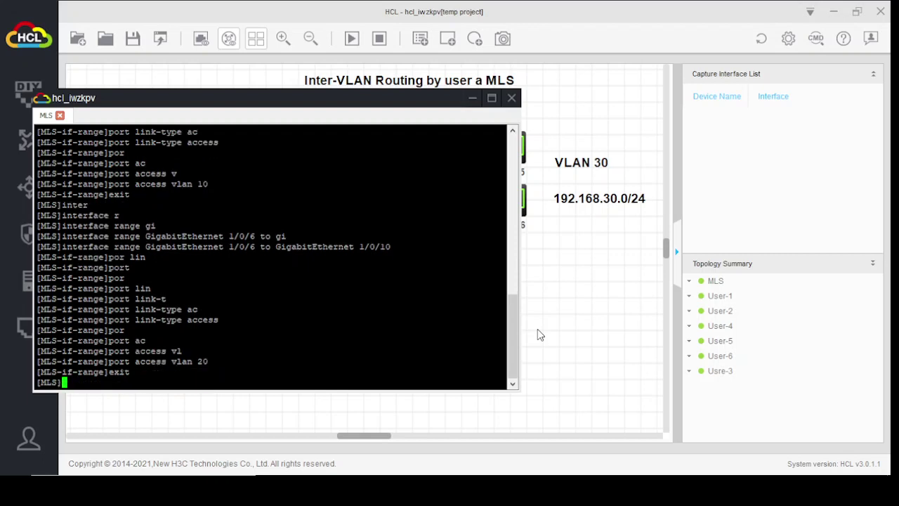
# Step: Enter interface range configuration for GigabitEthernet 1/0/11 to GigabitEthernet 1/0/15
pyautogui.write('inter')
pyautogui.press('Tab')
pyautogui.write('r')
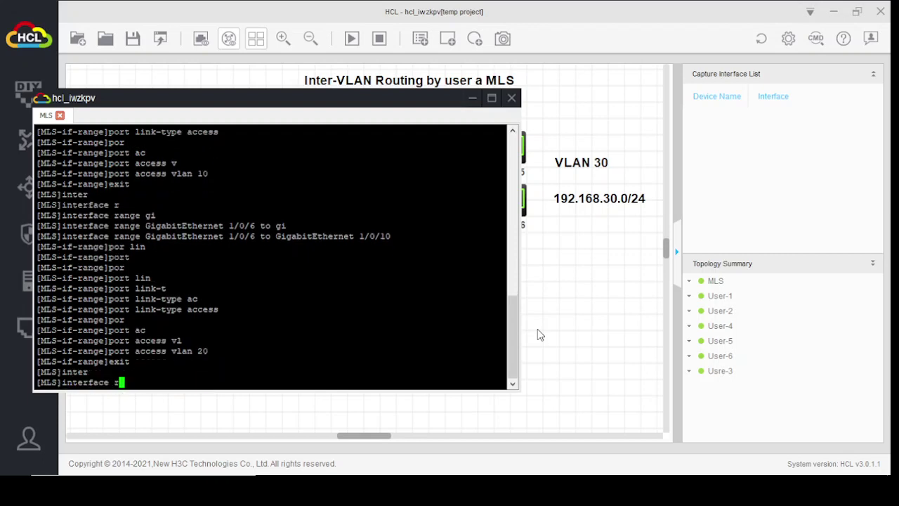
pyautogui.press('Tab')
pyautogui.write('gi')
pyautogui.press('Tab')
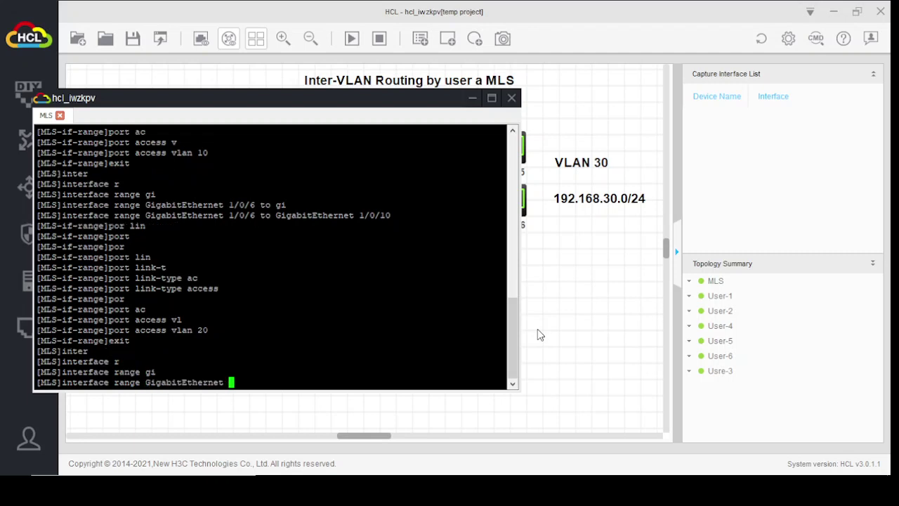
pyautogui.write('1/0/11 to Gigabi')
pyautogui.press('Tab')
pyautogui.write('1')
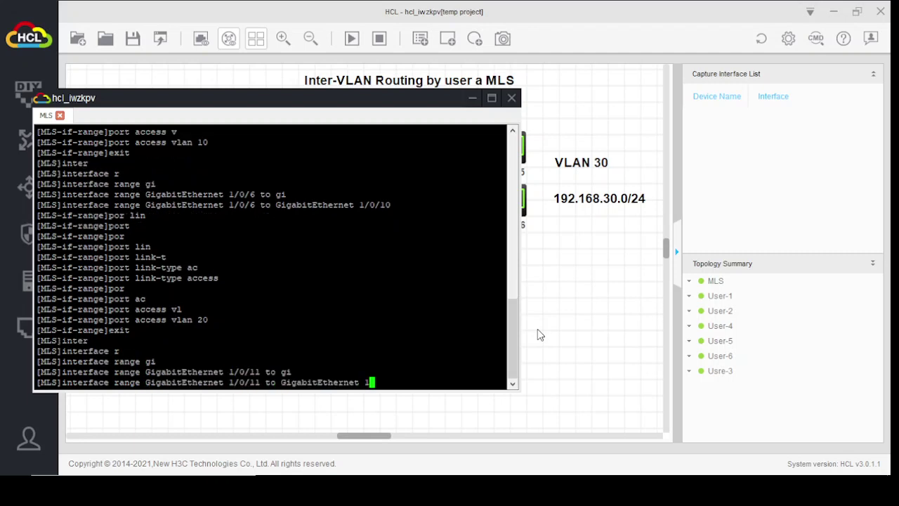
pyautogui.write('/0/15')
pyautogui.press('Return')
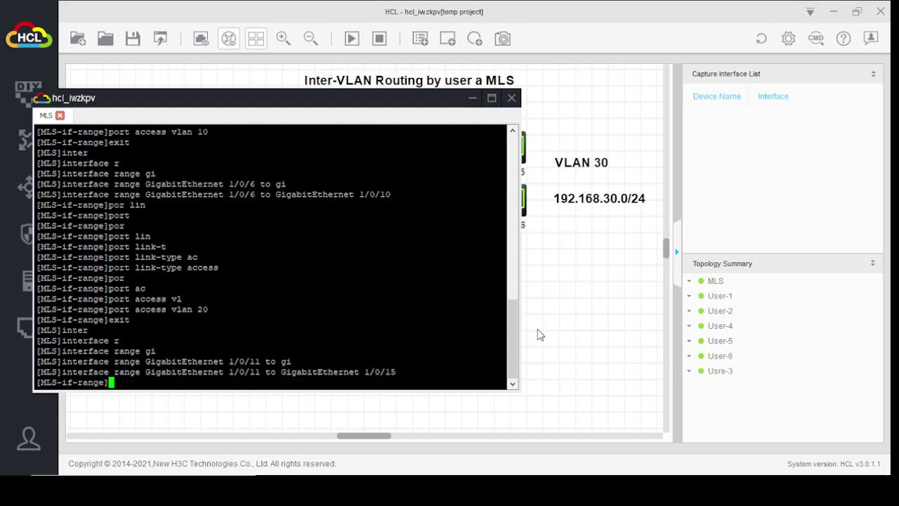
# Step: Set the link type of ports GigabitEthernet 1/0/11 to 1/0/15 to access
pyautogui.write('por')
pyautogui.press('Tab')
pyautogui.write('lin')
pyautogui.press('Tab')
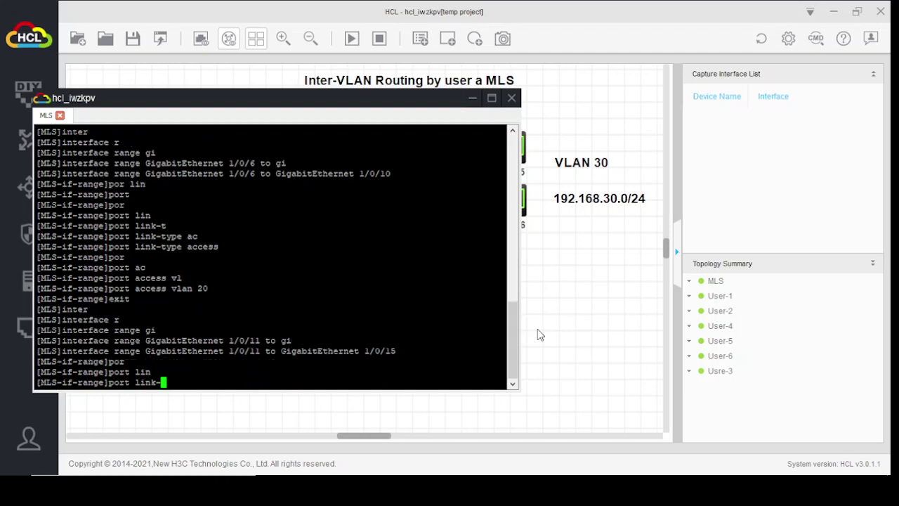
pyautogui.write('t')
pyautogui.press('Tab')
pyautogui.write('ac')
pyautogui.press('Tab')
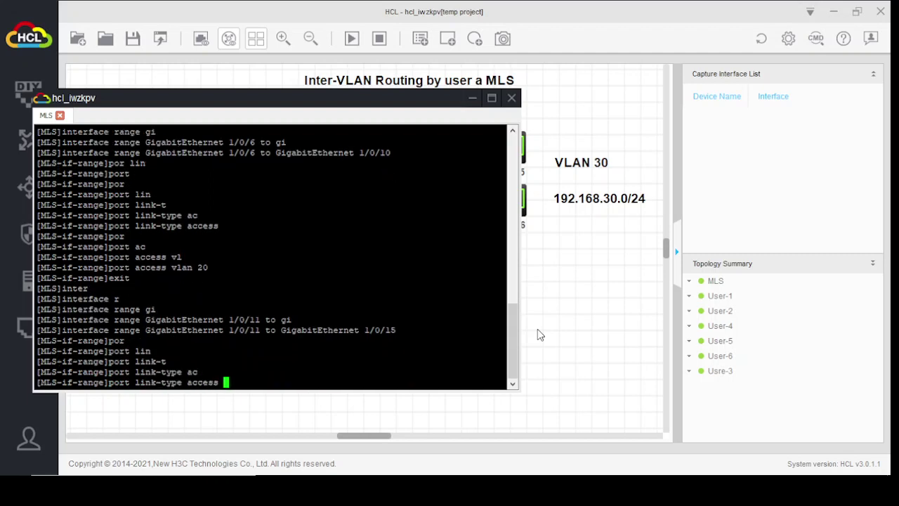
pyautogui.press('Return')
# Step: Assign ports GigabitEthernet 1/0/11 to 1/0/15 to access VLAN 30 and quit the interface range
pyautogui.write('por')
pyautogui.press('Tab')
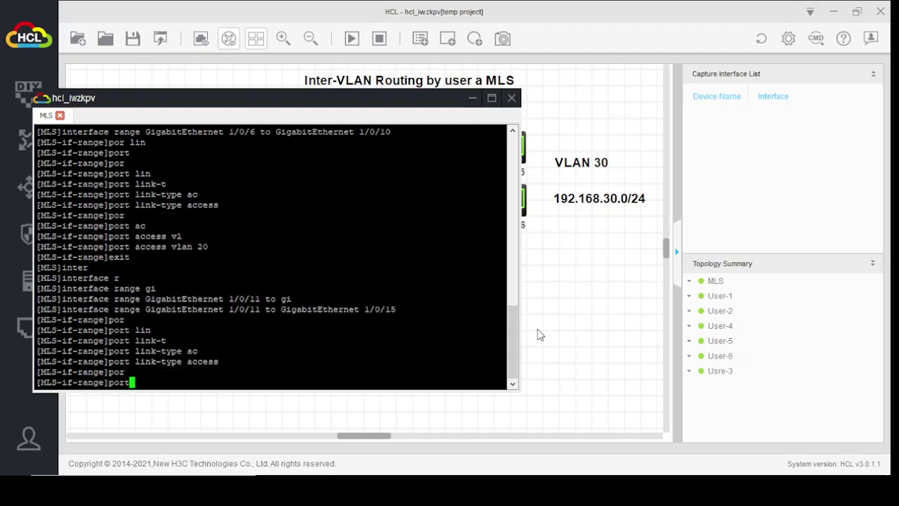
pyautogui.write('ac')
pyautogui.press('Tab')
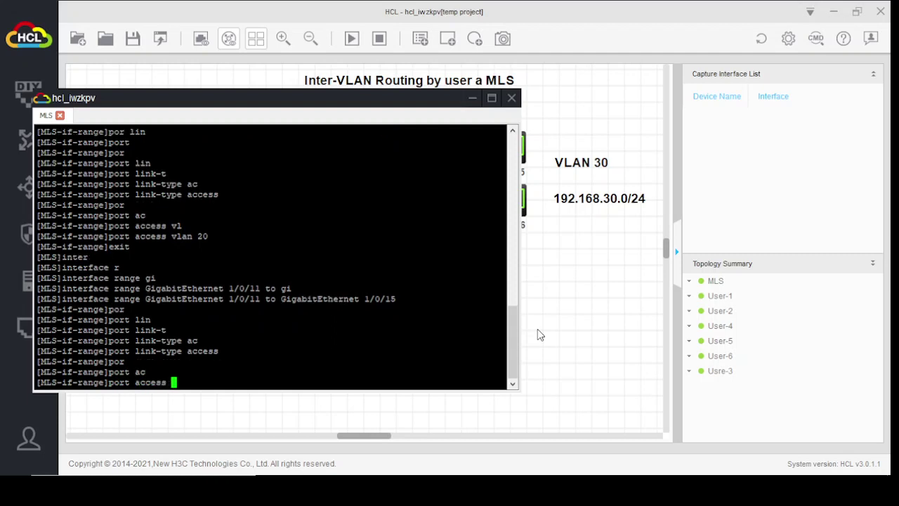
pyautogui.write('v')
pyautogui.press('Tab')
pyautogui.write('1')
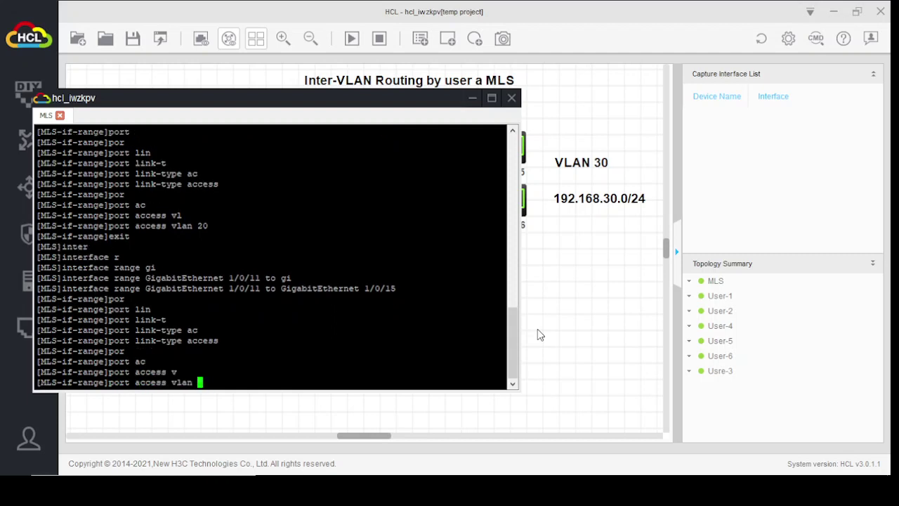
pyautogui.write('30')
pyautogui.press('Return')
pyautogui.press('Return')
pyautogui.press('Return')
pyautogui.press('Return')
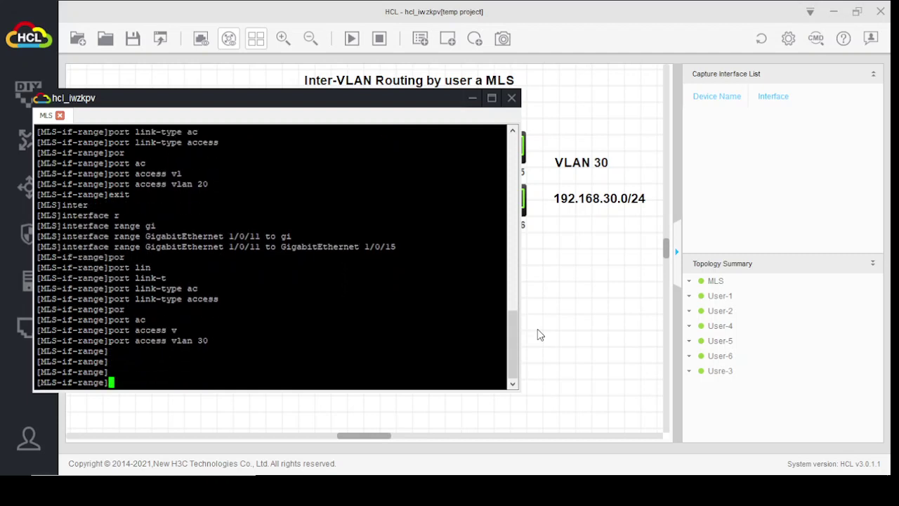
pyautogui.write('exit')
pyautogui.press('BackSpace')
pyautogui.press('BackSpace')
pyautogui.press('BackSpace')
pyautogui.press('BackSpace')
pyautogui.write('quit')
pyautogui.press('Return')
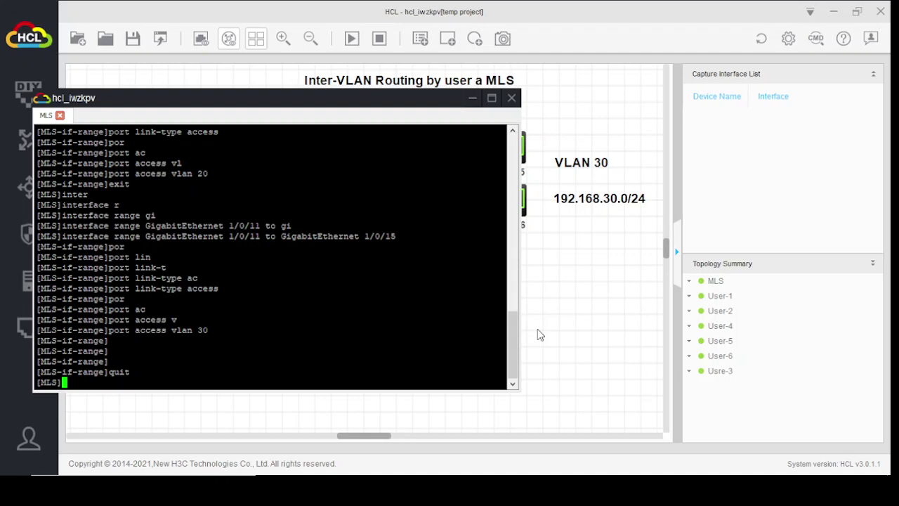
# Step: Create Vlan-interface 10 on the multilayer switch and enter its configuration view
pyautogui.write('inter')
pyautogui.press('Tab')
pyautogui.write('v')
pyautogui.press('Tab')
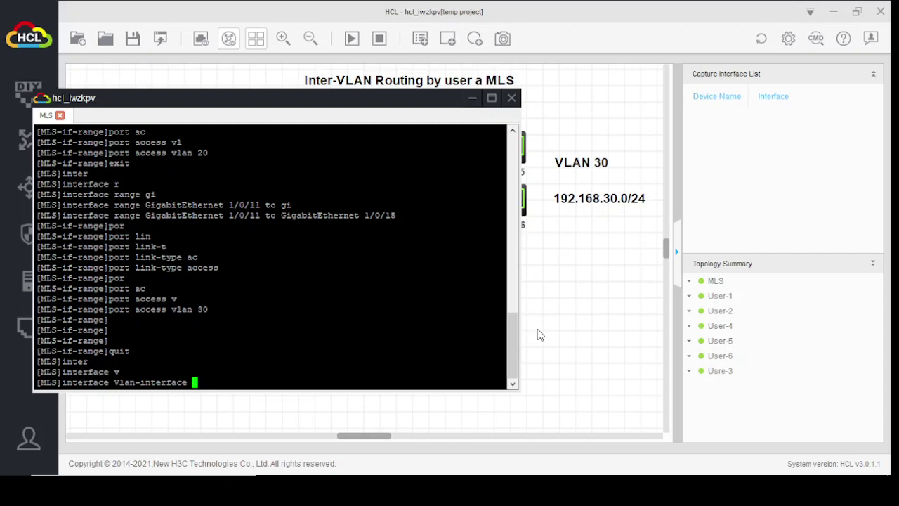
pyautogui.write('10')
pyautogui.press('Return')
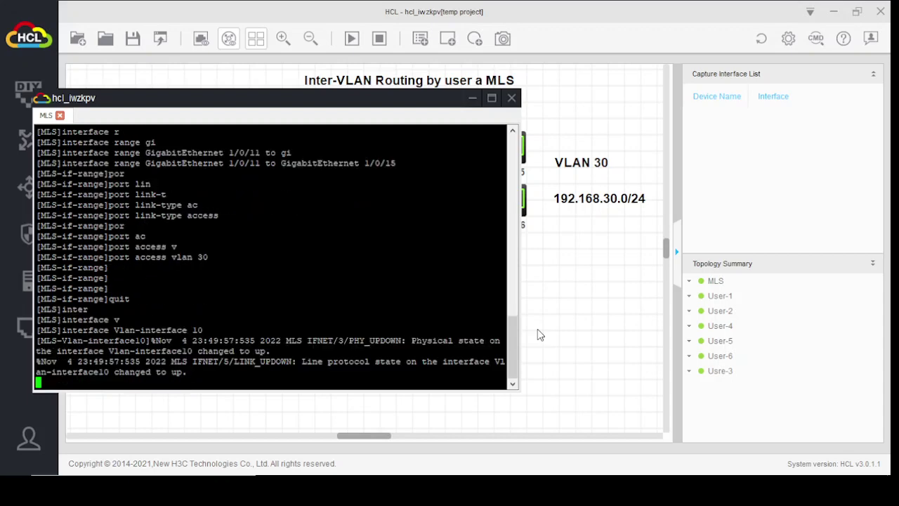
pyautogui.press('Return')
pyautogui.press('Return')
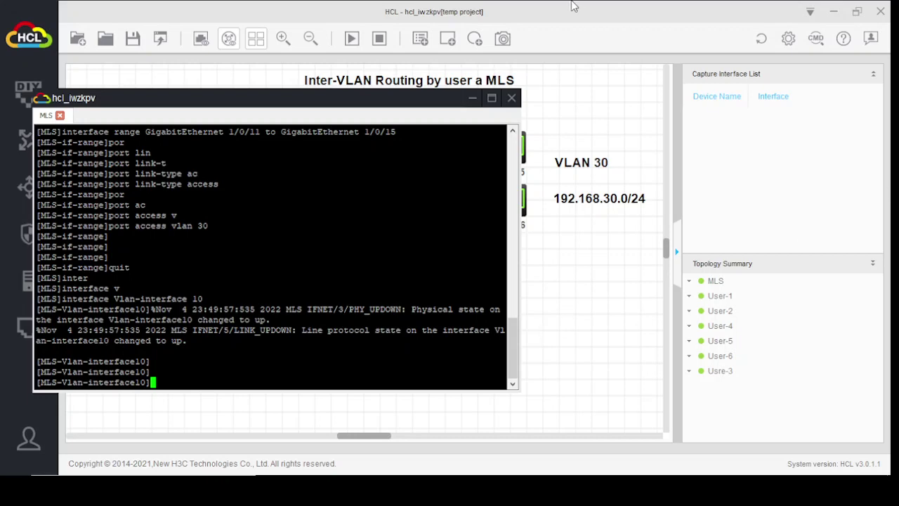
# Step: Give Vlan-interface 10 the IP address 192.168.10.254 with mask 255.255.255.0 and exit its view
pyautogui.moveTo(211, 103); pyautogui.dragTo(468, 118)
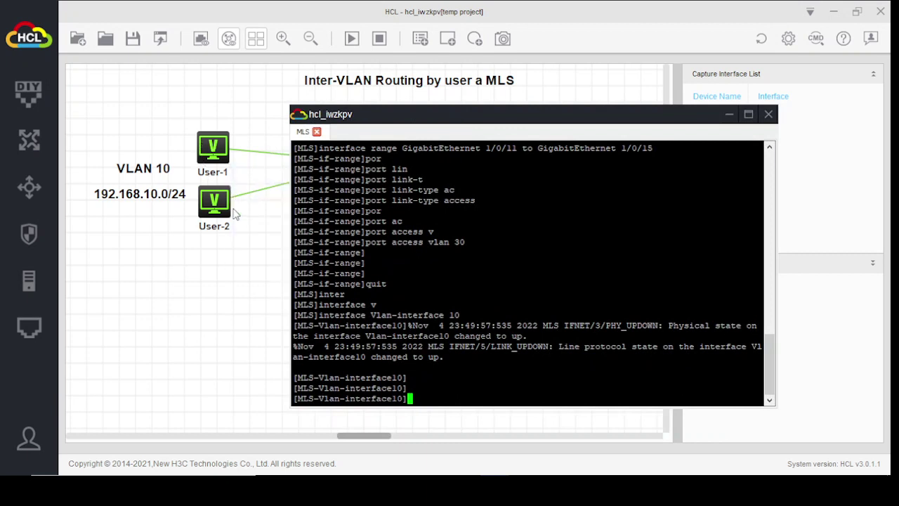
pyautogui.moveTo(212, 208)
pyautogui.write('ip ad')
pyautogui.press('Tab')
pyautogui.write('192.168.')
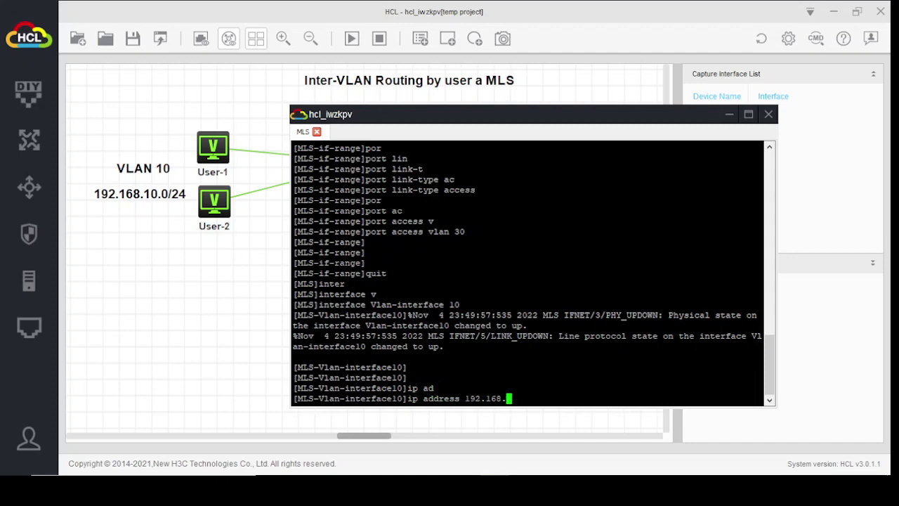
pyautogui.write('10.254 m??')
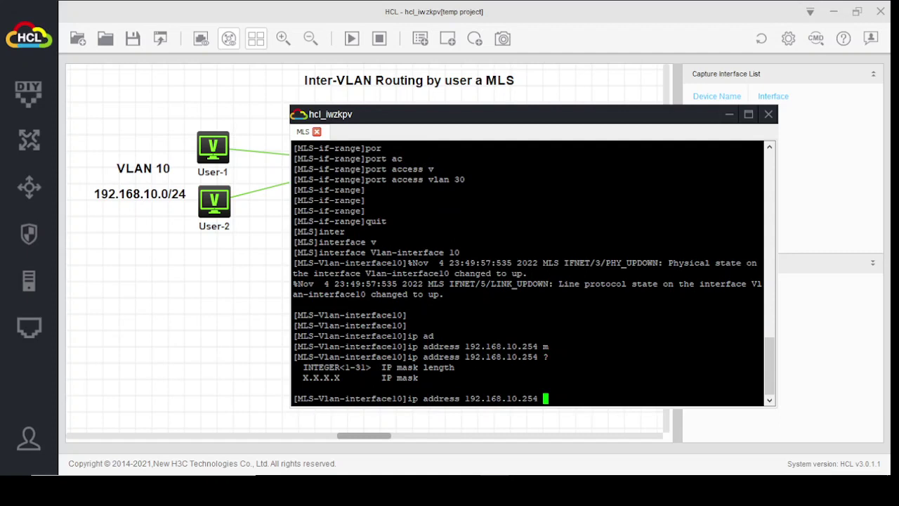
pyautogui.write('255.255.255.0')
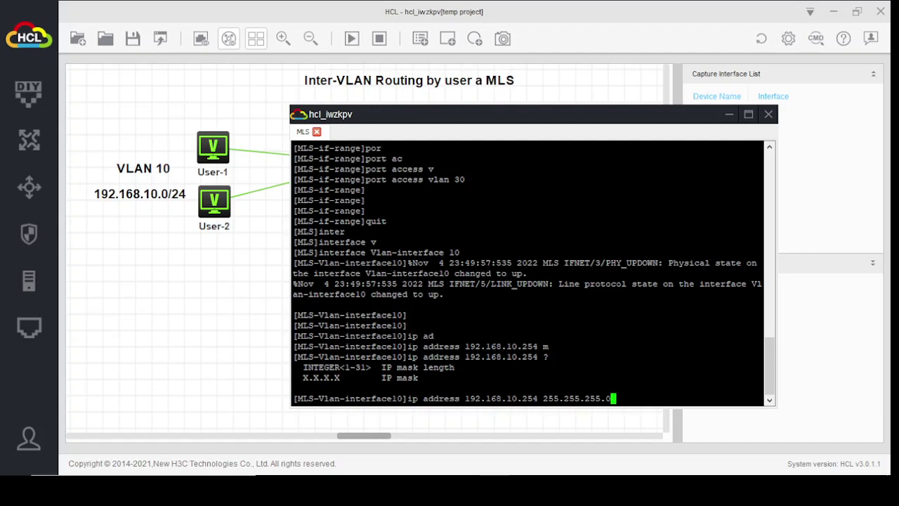
pyautogui.press('Return')
pyautogui.write('exit')
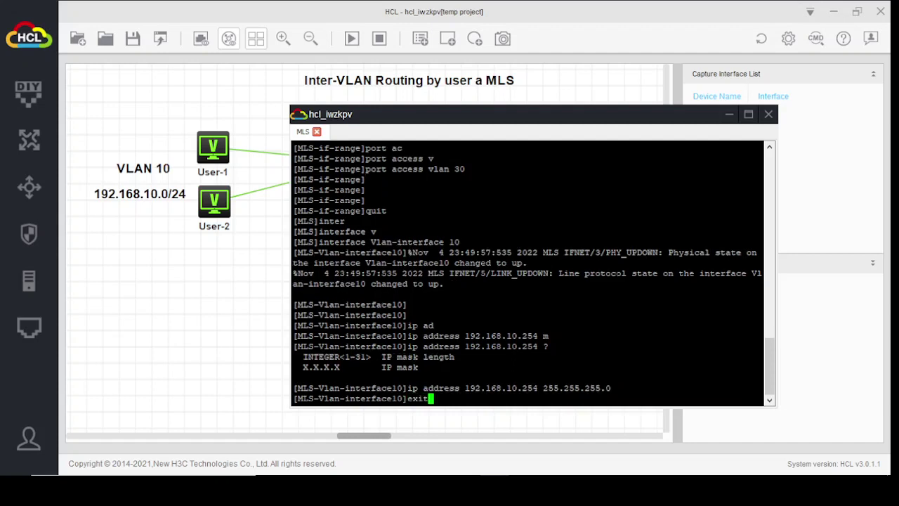
pyautogui.press('Return')
# Step: Create Vlan-interface 20 on the multilayer switch and enter its configuration view
pyautogui.write('inter')
pyautogui.press('Tab')
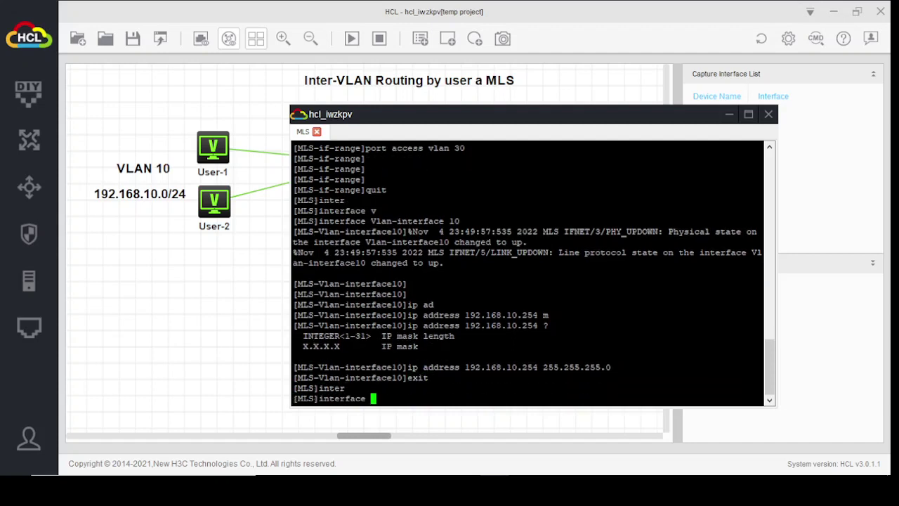
pyautogui.write('v')
pyautogui.press('Tab')
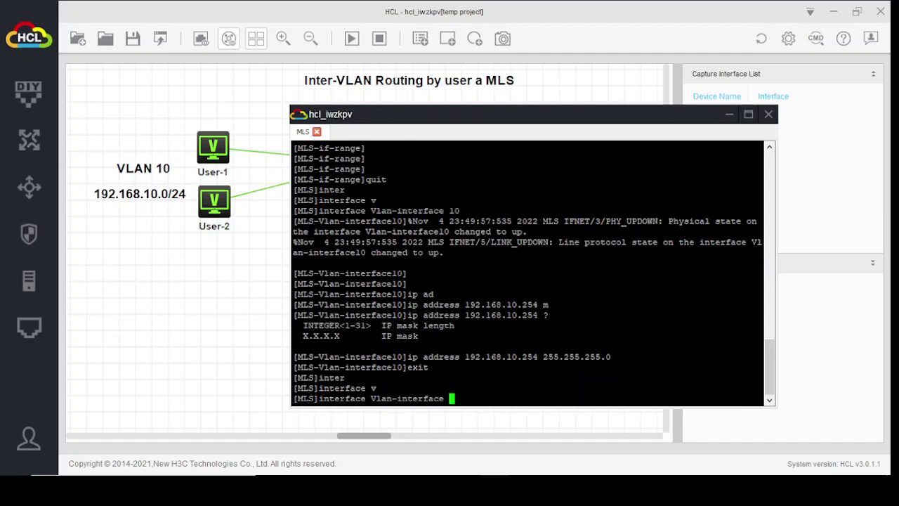
pyautogui.write('20')
pyautogui.press('Return')
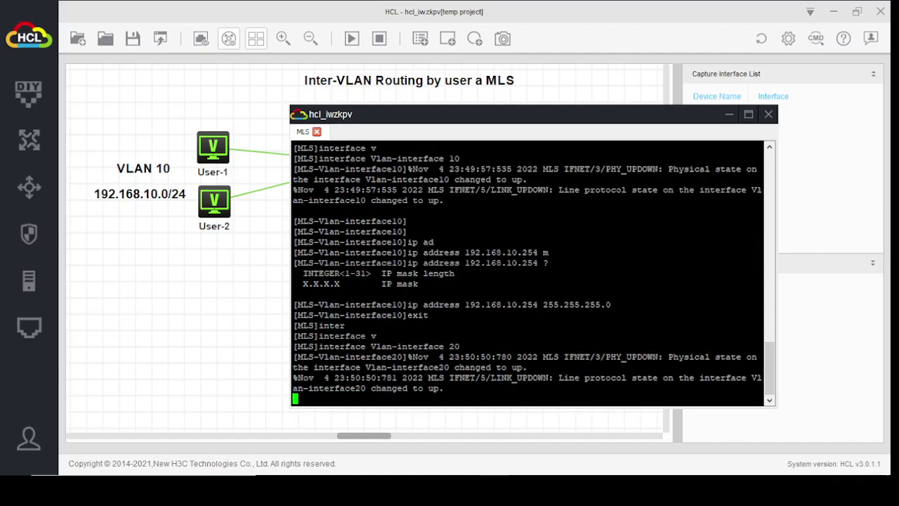
pyautogui.press('Return')
pyautogui.press('Return')
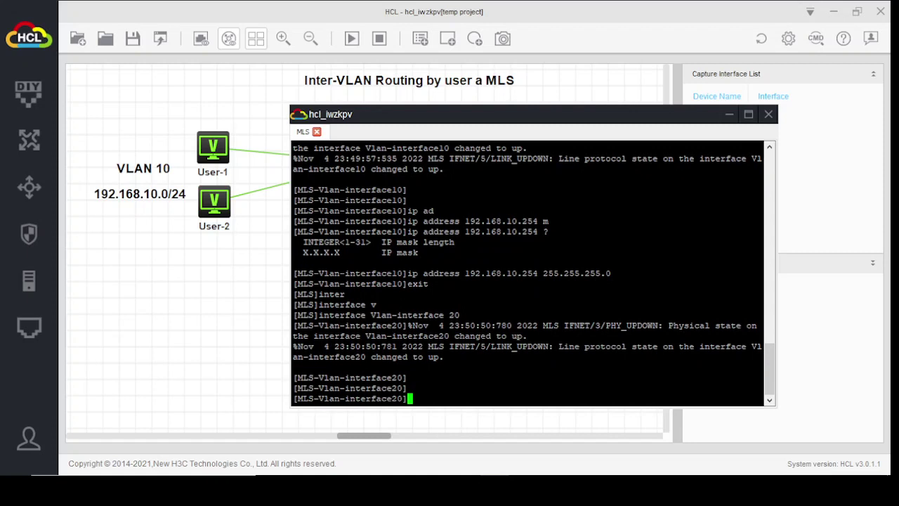
# Step: Give Vlan-interface 20 the IP address 192.168.20.254 with mask 255.255.255.0 and exit its view
pyautogui.write('ip ad')
pyautogui.press('Tab')
pyautogui.write('19')
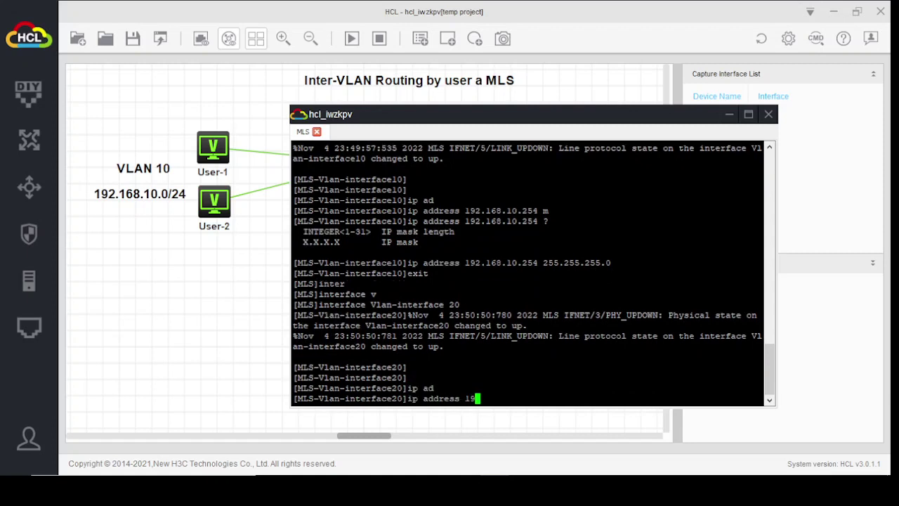
pyautogui.write('2.168.20.254 255')
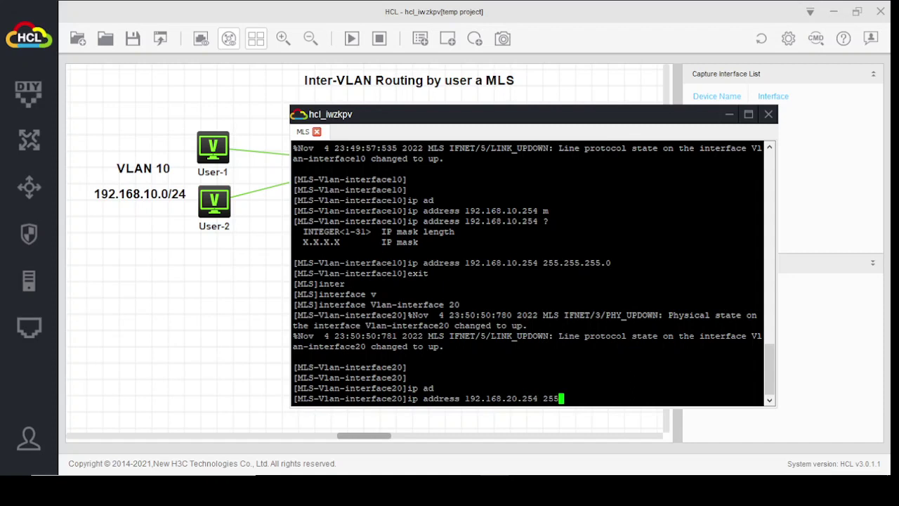
pyautogui.write('.255.255.0')
pyautogui.press('Return')
pyautogui.write('exit')
pyautogui.press('Return')
# Step: Create Vlan-interface 30 on the multilayer switch and enter its configuration view
pyautogui.write('inter')
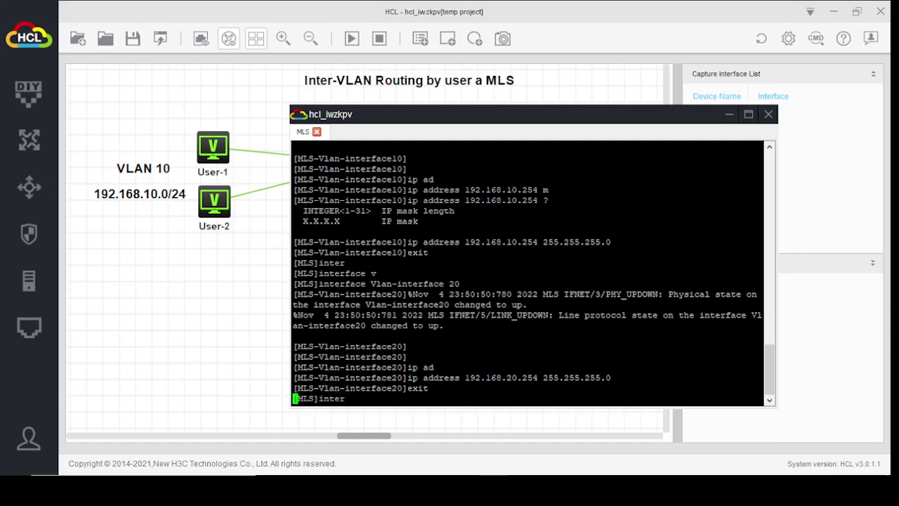
pyautogui.press('Tab')
pyautogui.write('vl')
pyautogui.press('Tab')
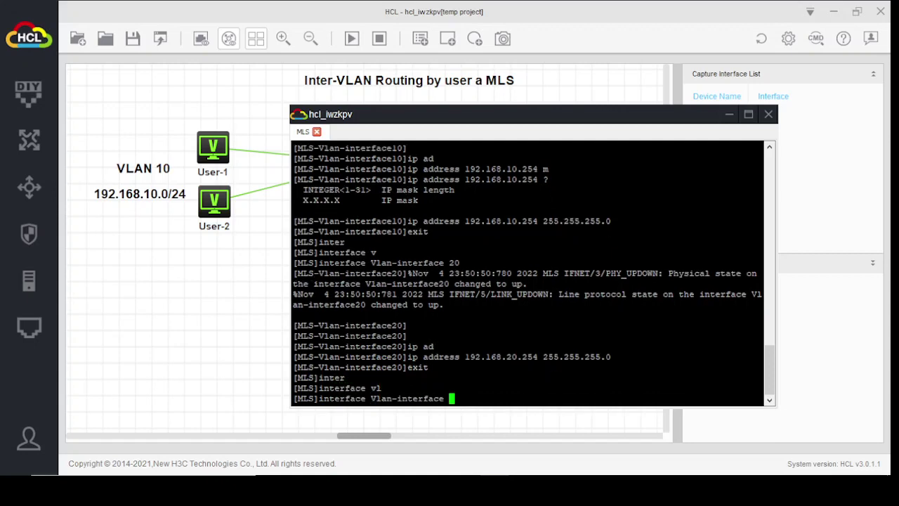
pyautogui.write('30')
pyautogui.press('Return')
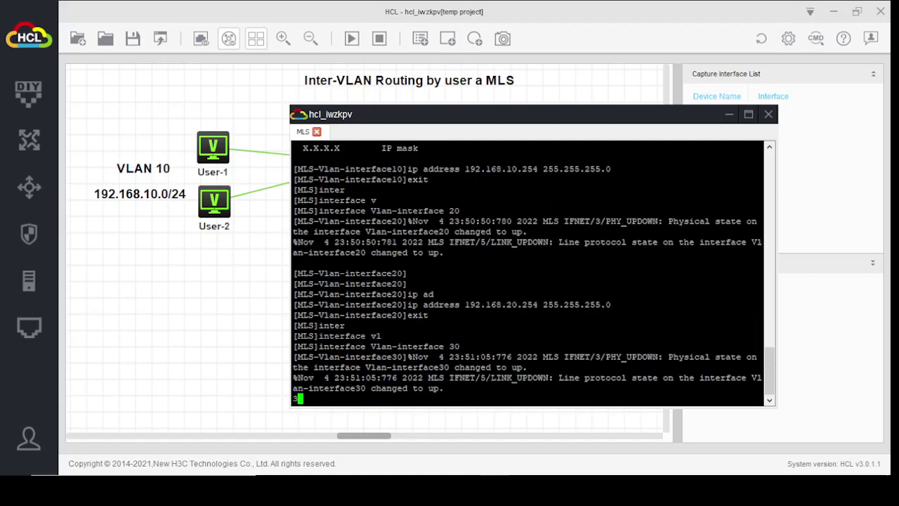
pyautogui.write('3')
pyautogui.press('Return')
pyautogui.press('Return')
pyautogui.press('Return')
pyautogui.press('Return')
pyautogui.press('Return')
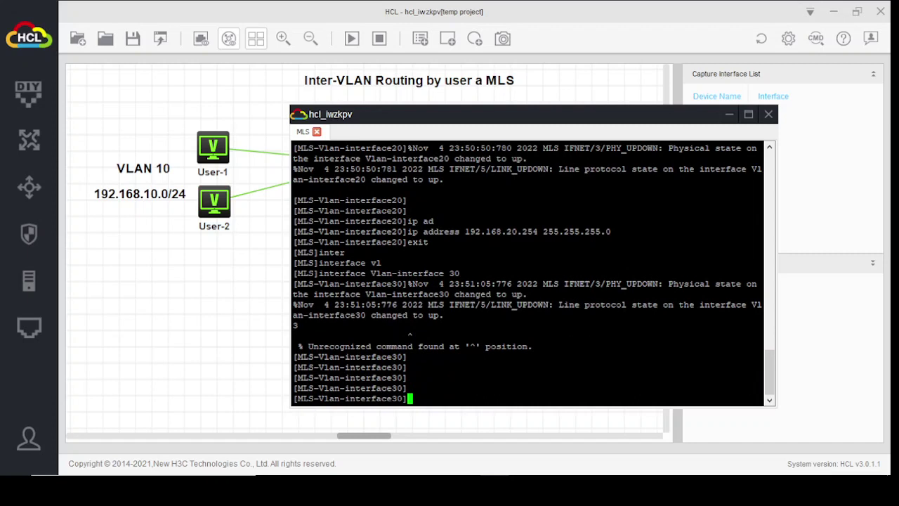
# Step: Give Vlan-interface 30 the IP address 192.168.30.254 with mask 255.255.255.0, exit its view and minimize the switch's console
pyautogui.write('ip ad')
pyautogui.press('Tab')
pyautogui.write('19')
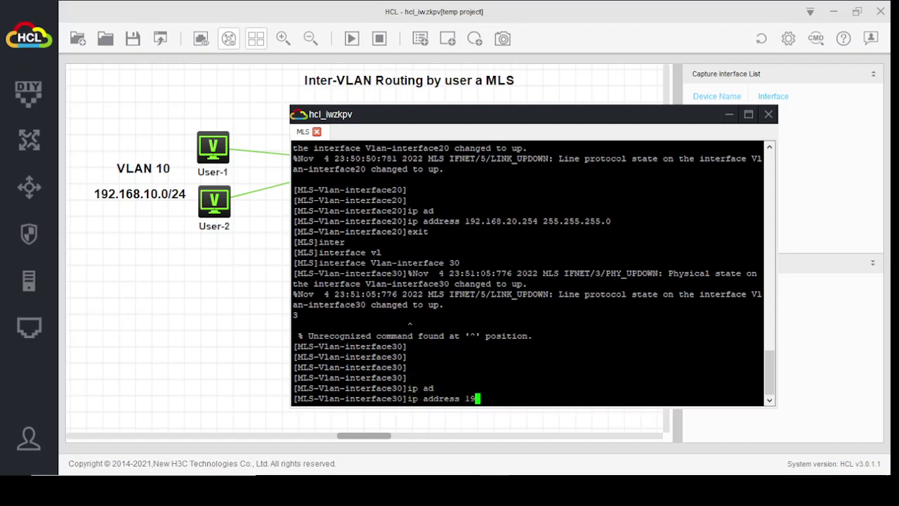
pyautogui.write('2.168.30.254 255.255.255.0')
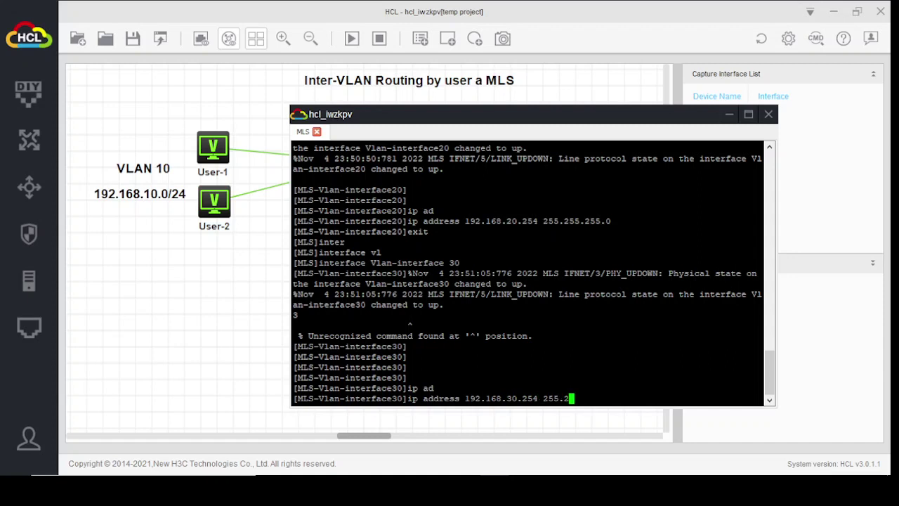
pyautogui.press('Return')
pyautogui.press('Return')
pyautogui.press('Return')
pyautogui.press('Return')
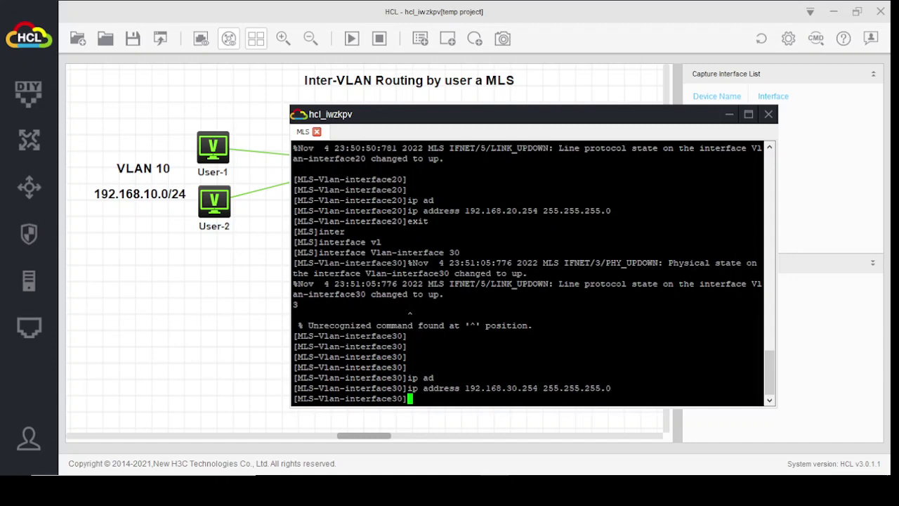
pyautogui.write('exit')
pyautogui.press('Return')
pyautogui.press('Return')
pyautogui.press('Return')
pyautogui.press('Return')
pyautogui.press('Return')
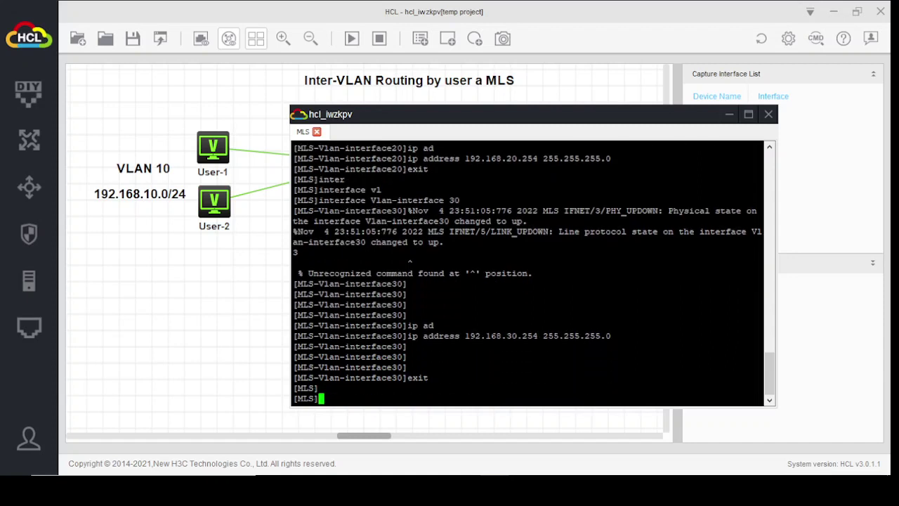
pyautogui.click(728, 115)
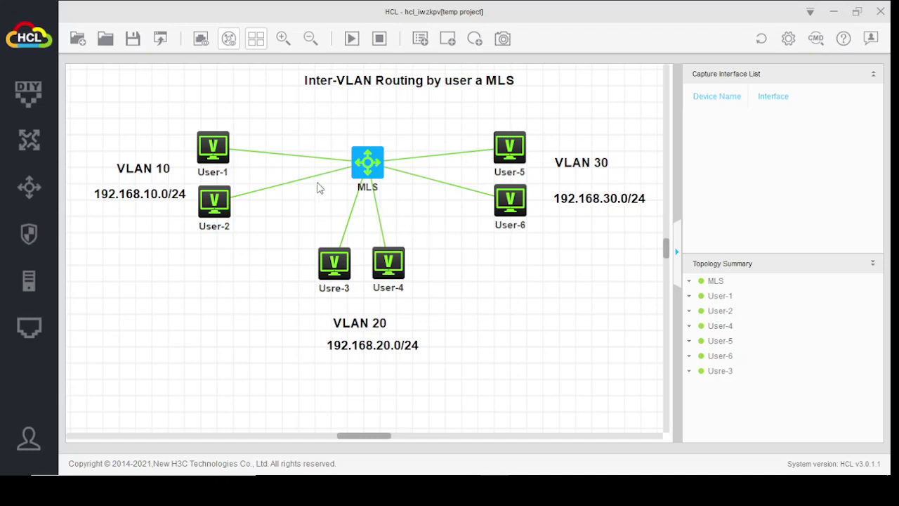
# Step: Start the CLI of User-1, move its console clear of the VLAN 10 devices and bring up the command prompt
pyautogui.moveTo(200, 159)
pyautogui.click(214, 147)
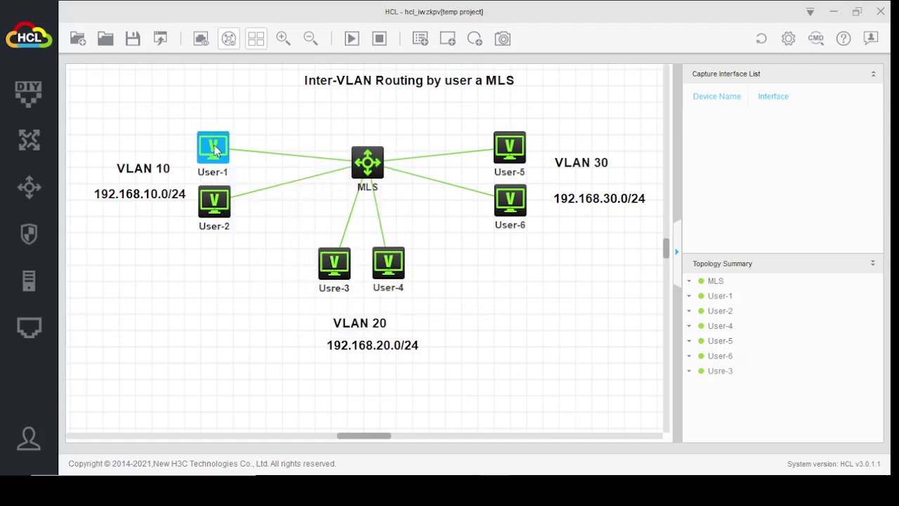
pyautogui.rightClick(214, 151)
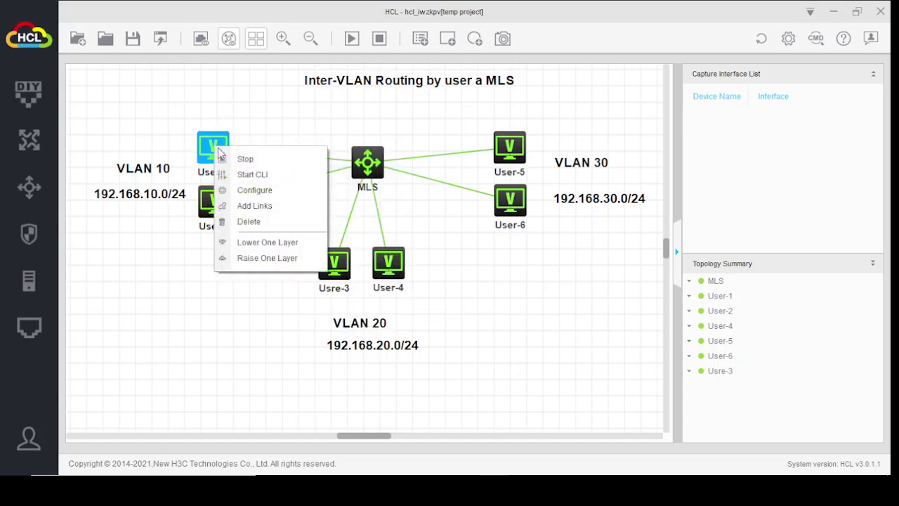
pyautogui.click(253, 174)
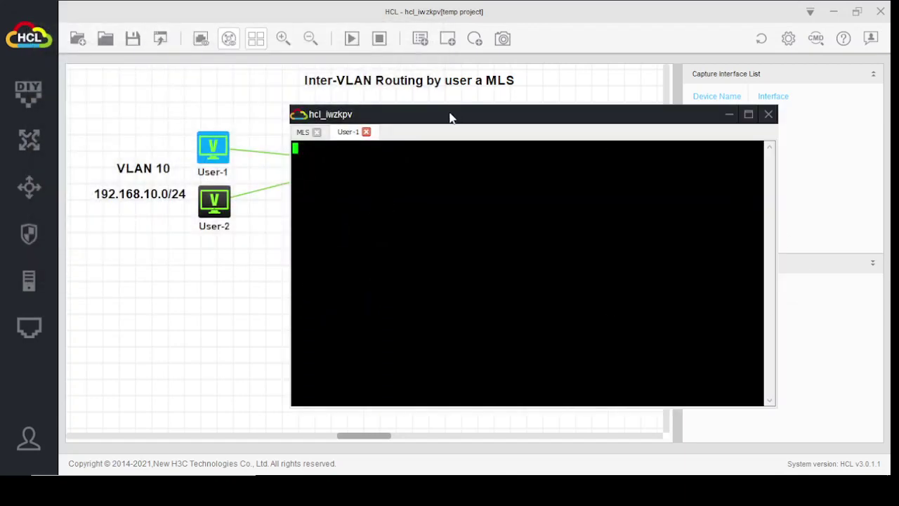
pyautogui.moveTo(449, 115); pyautogui.dragTo(595, 95)
pyautogui.moveTo(205, 212)
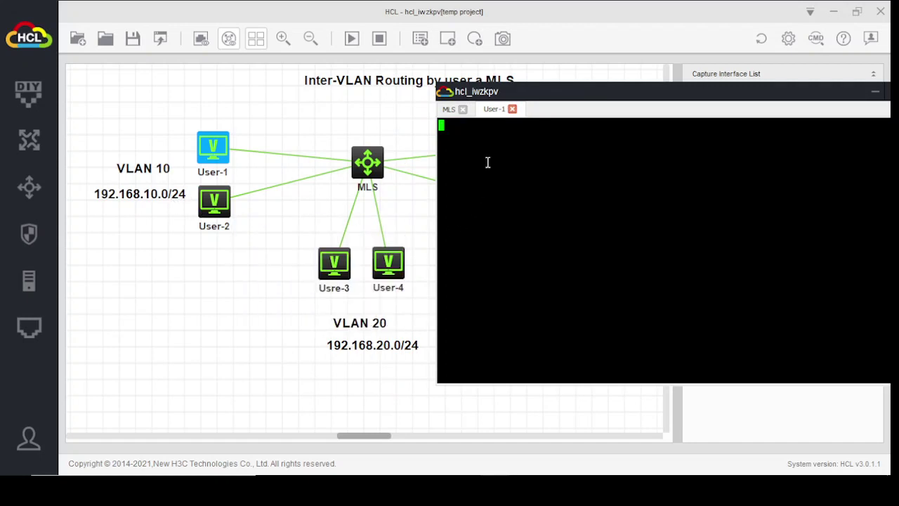
pyautogui.press('Return')
pyautogui.press('Return')
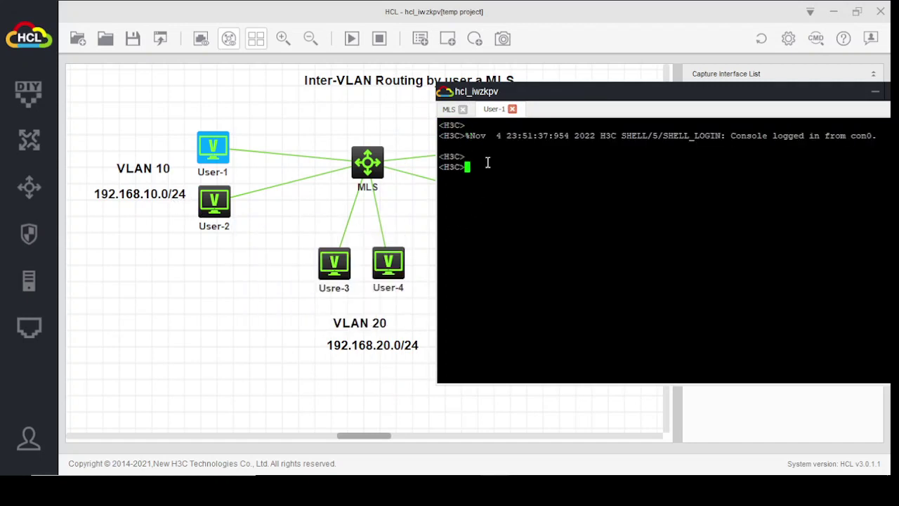
# Step: Ping the VLAN 10 gateway 192.168.10.254 from User-1
pyautogui.write('ping')
pyautogui.press('Return')
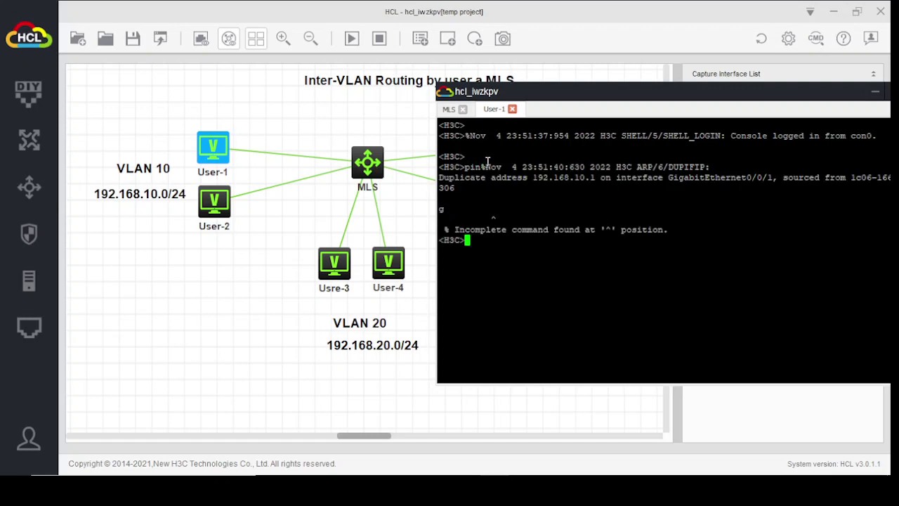
pyautogui.press('Return')
pyautogui.press('Return')
pyautogui.write('ping ')
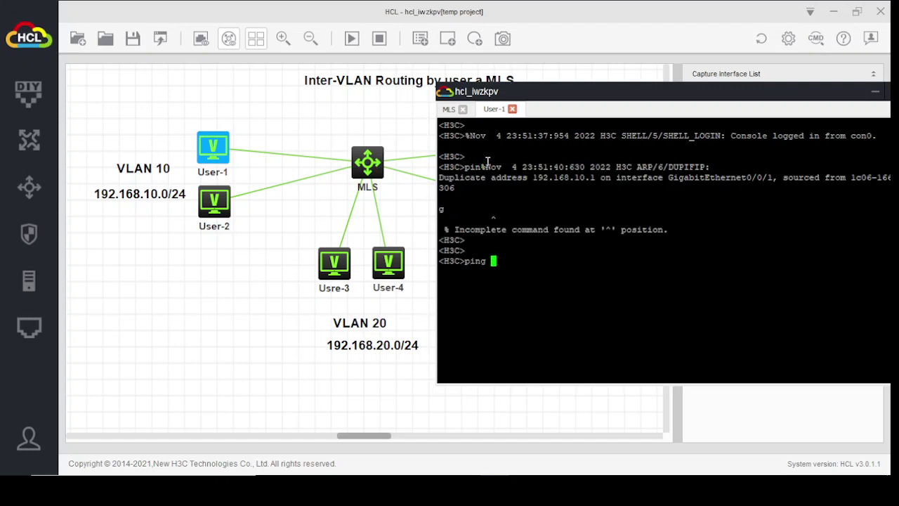
pyautogui.write('192.168.10.254')
pyautogui.press('Return')
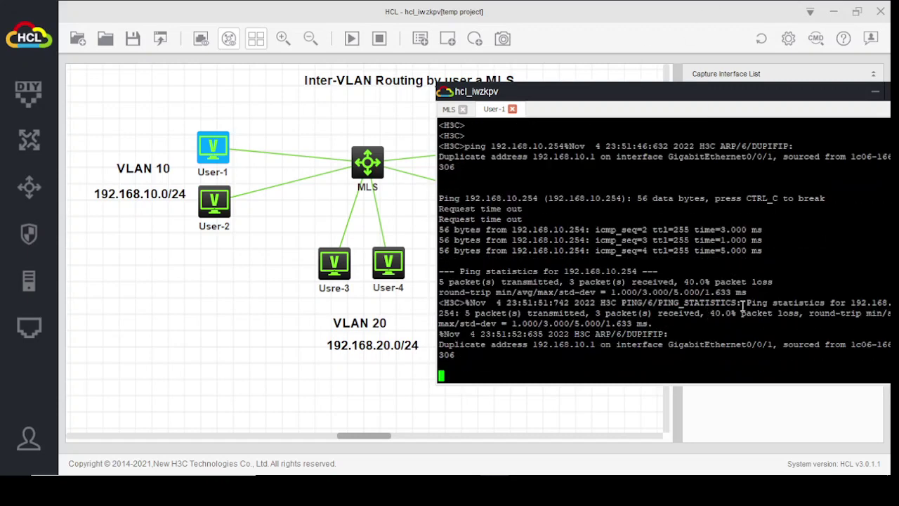
# Step: Ping 192.168.10.2 from User-1, review the console output and close the console window
pyautogui.press('Up')
pyautogui.press('BackSpace')
pyautogui.press('BackSpace')
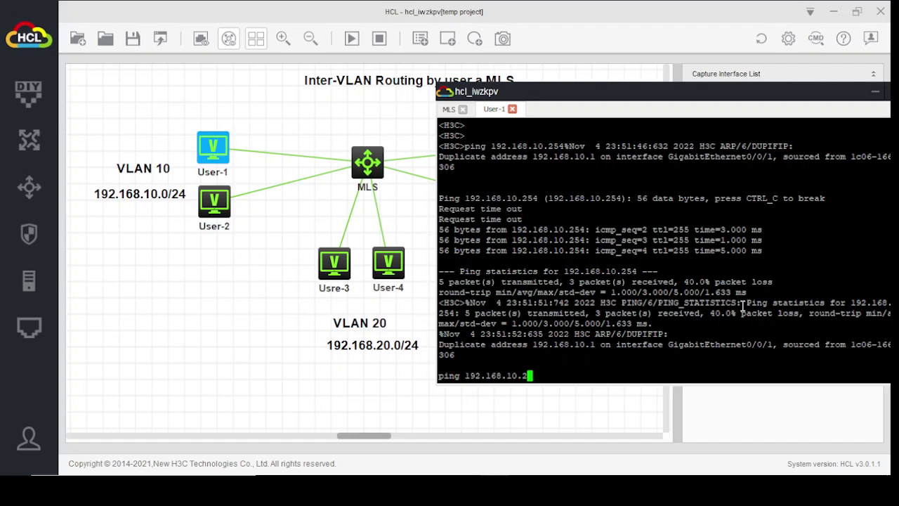
pyautogui.press('Return')
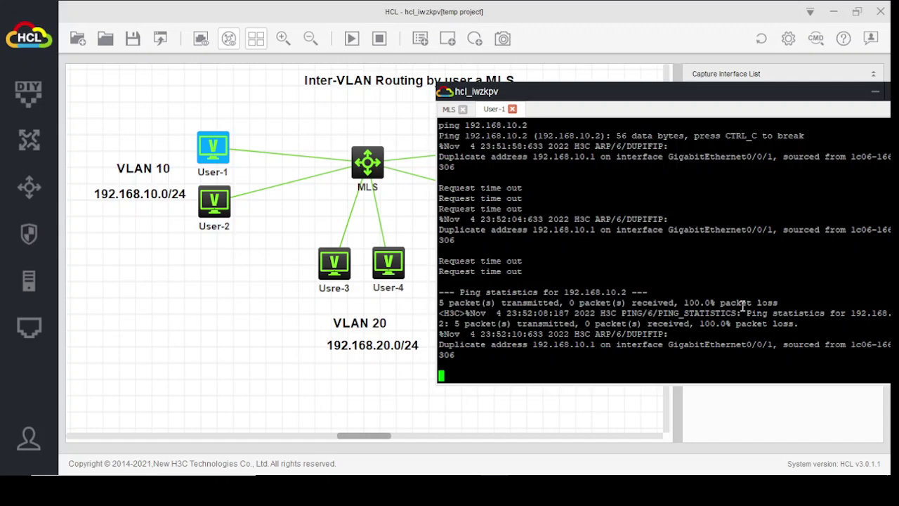
pyautogui.scroll(4, 742, 307)
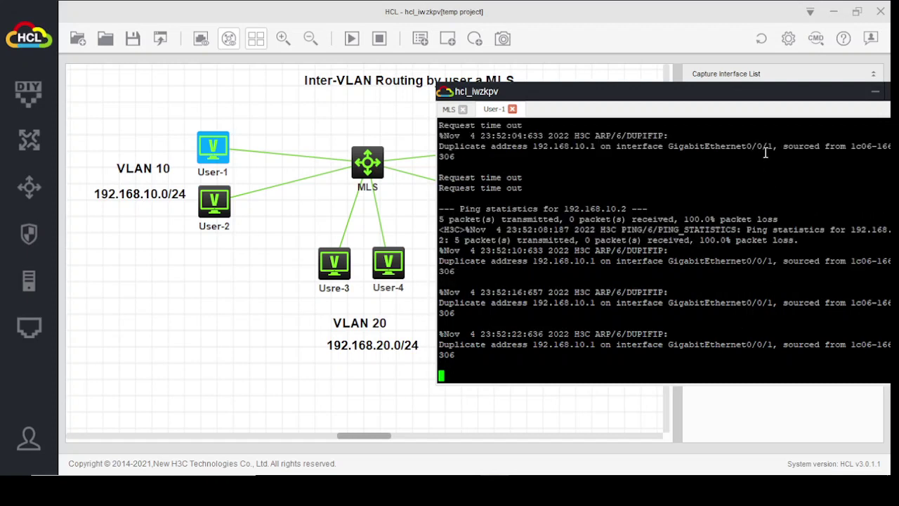
pyautogui.doubleClick(844, 97)
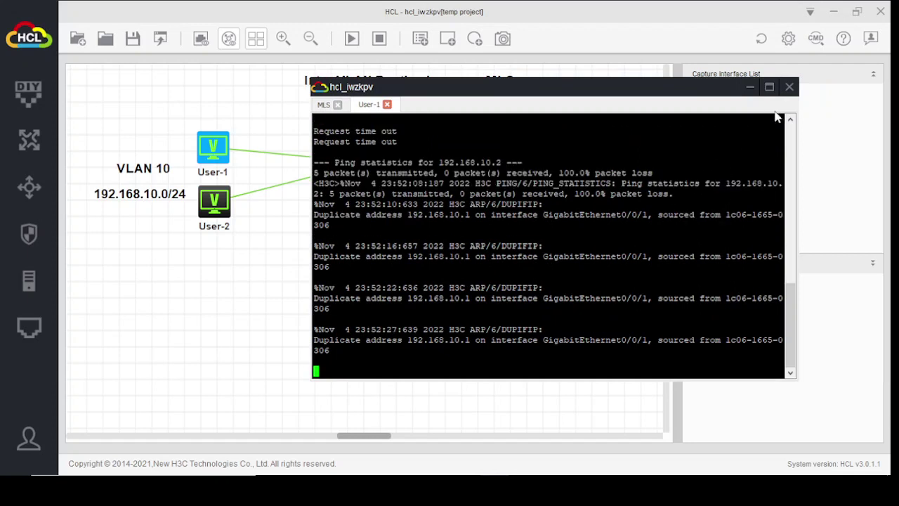
pyautogui.click(790, 87)
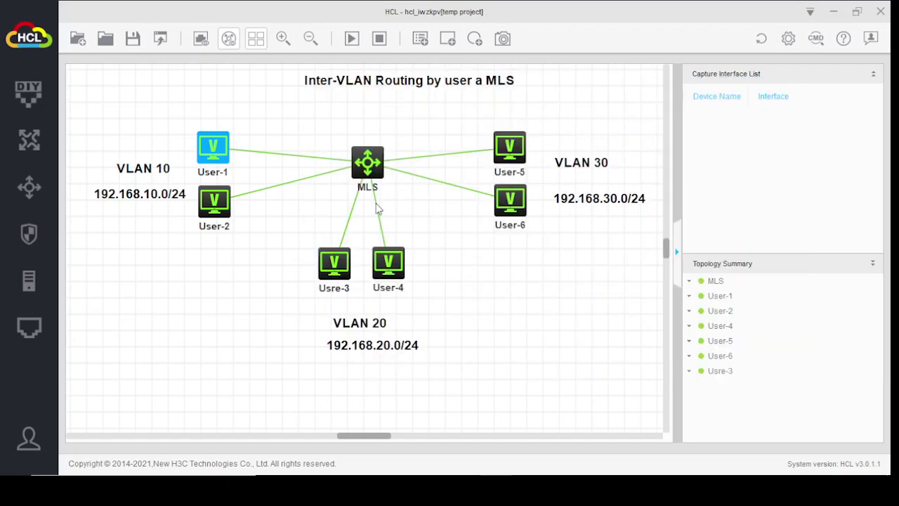
# Step: Reopen the multilayer switch's console and display its current configuration
pyautogui.click(371, 163)
pyautogui.doubleClick(371, 163)
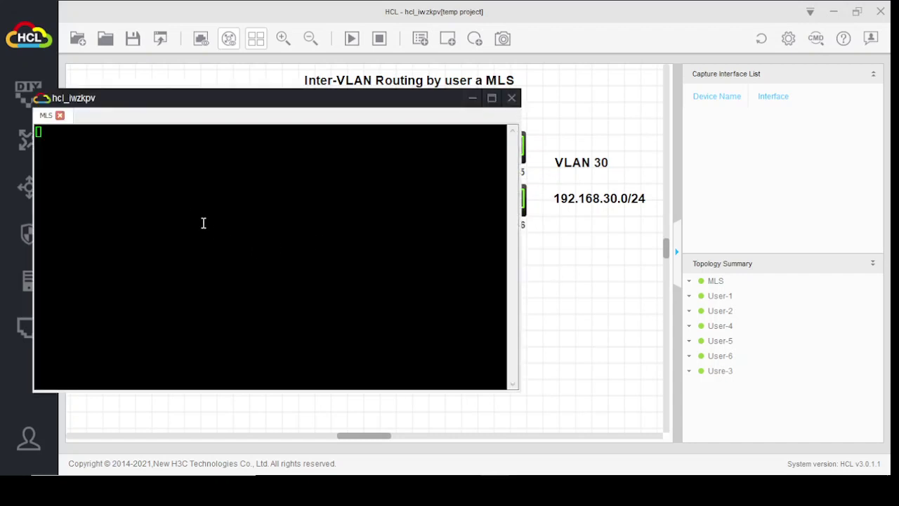
pyautogui.click(193, 209)
pyautogui.press('Return')
pyautogui.press('Return')
pyautogui.press('Return')
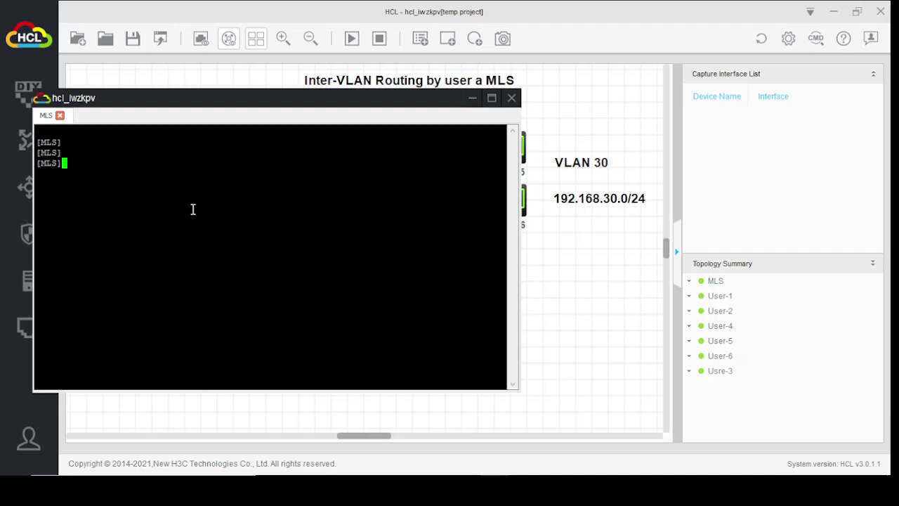
pyautogui.write('sh')
pyautogui.press('Tab')
pyautogui.write('cur')
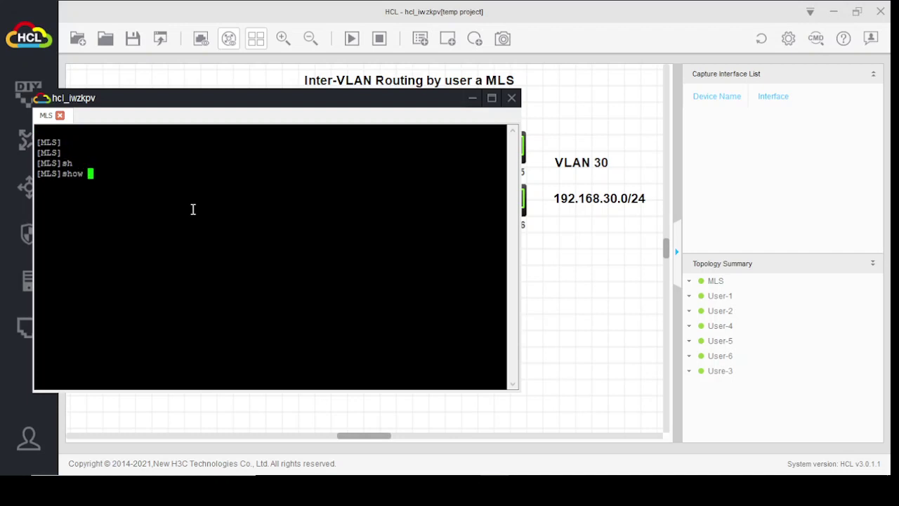
pyautogui.press('Tab')
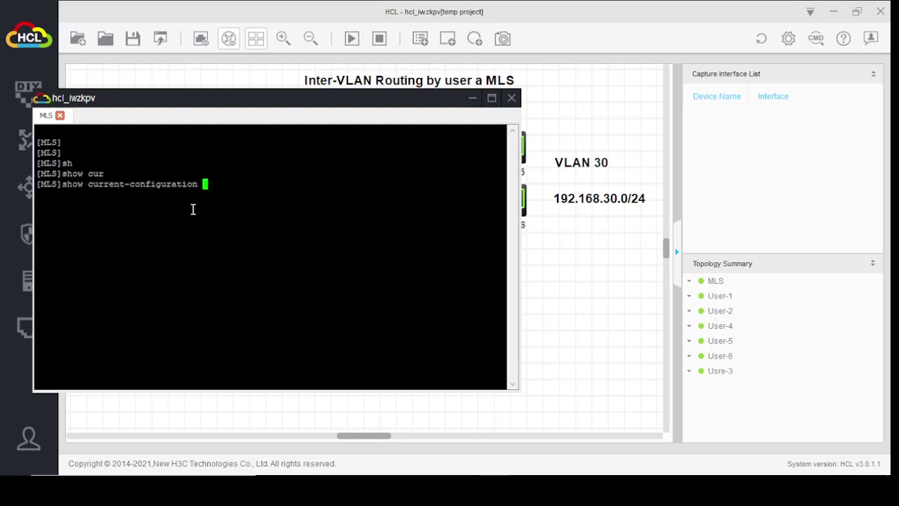
pyautogui.press('Return')
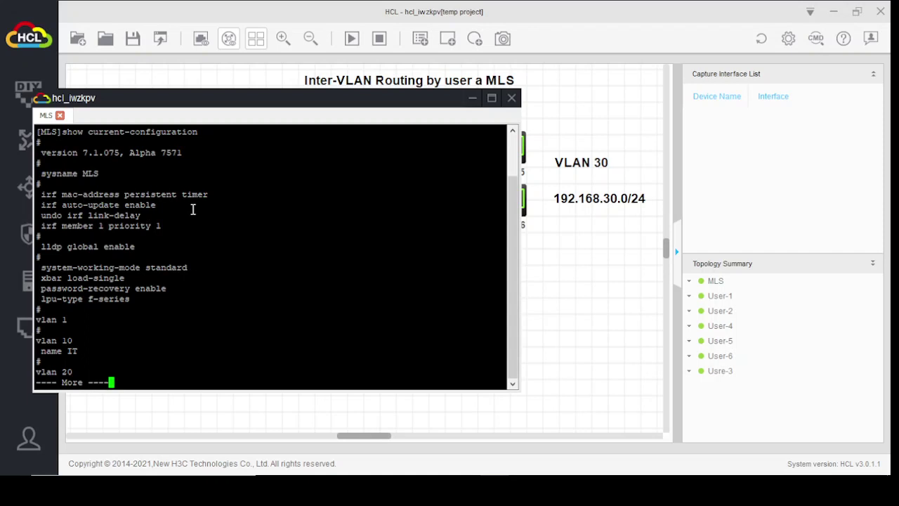
# Step: Page through the switch's whole configuration to check the VLANs, gateway interfaces and access ports, and minimize the console
pyautogui.press('space')
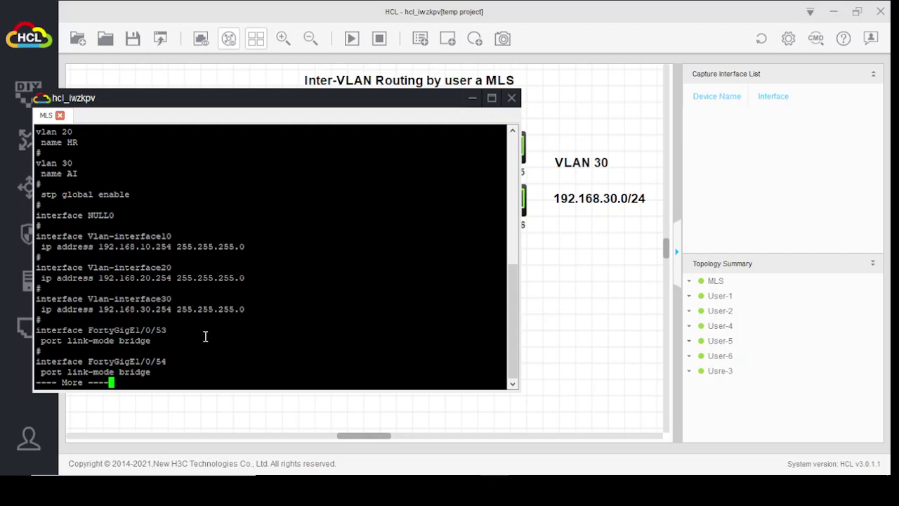
pyautogui.press('space')
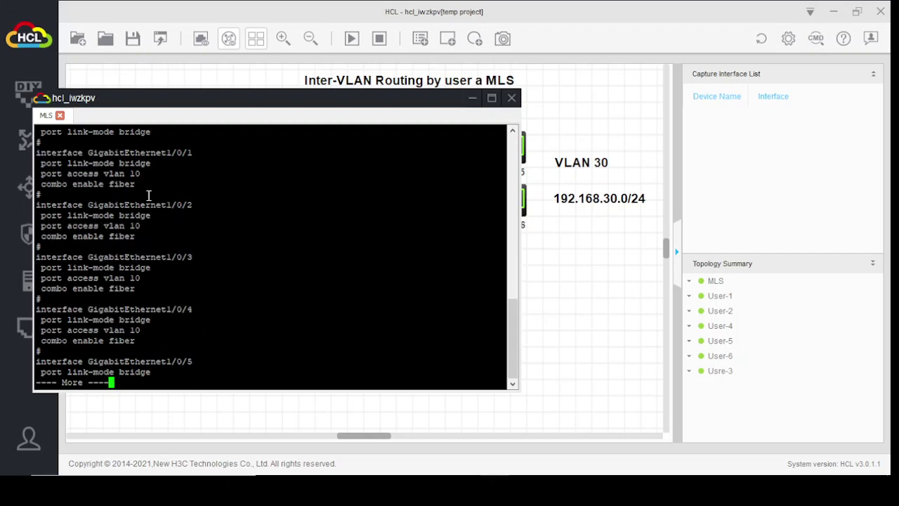
pyautogui.scroll(4, 215, 245)
pyautogui.scroll(4, 215, 246)
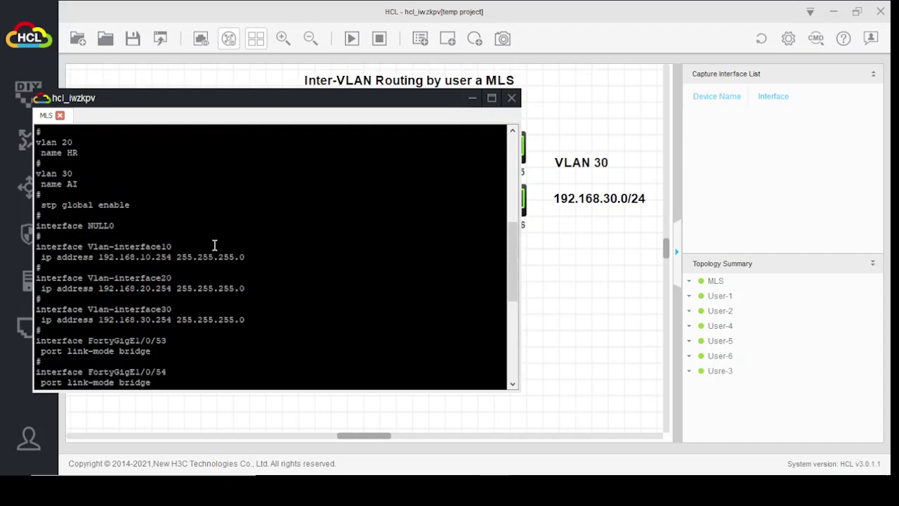
pyautogui.scroll(-8, 215, 246)
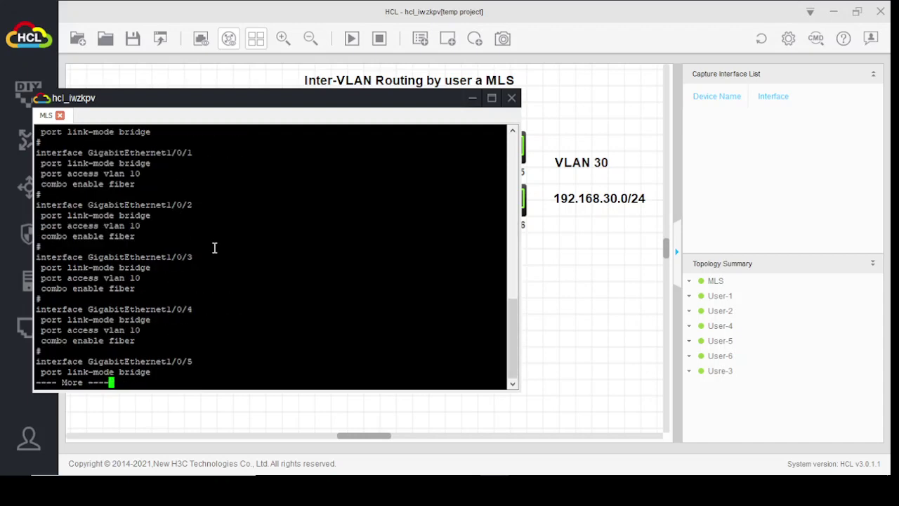
pyautogui.press('space')
pyautogui.press('space')
pyautogui.press('space')
pyautogui.press('space')
pyautogui.press('space')
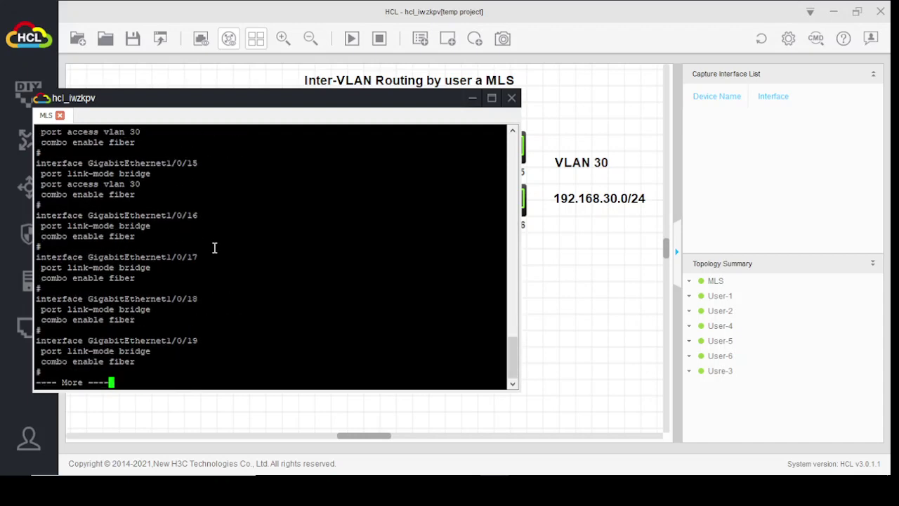
pyautogui.press('space')
pyautogui.press('space')
pyautogui.press('space')
pyautogui.press('space')
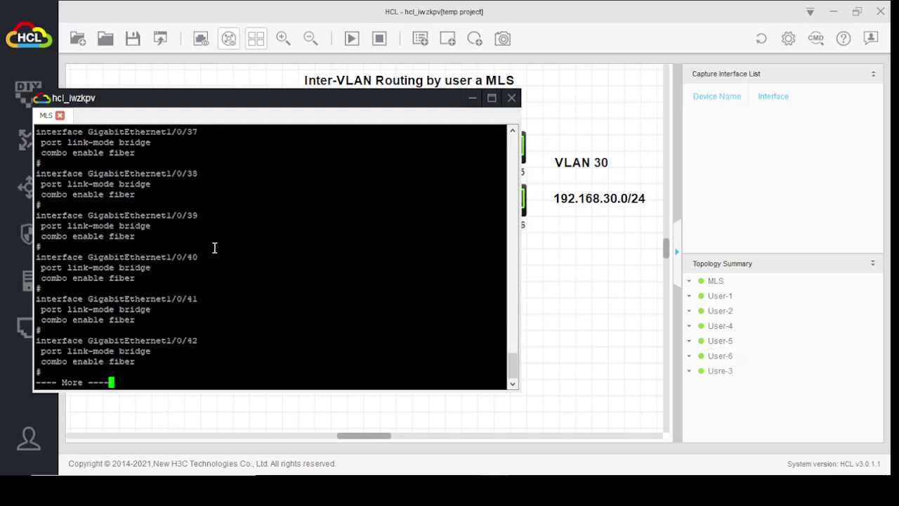
pyautogui.press('space')
pyautogui.press('space')
pyautogui.press('space')
pyautogui.press('space')
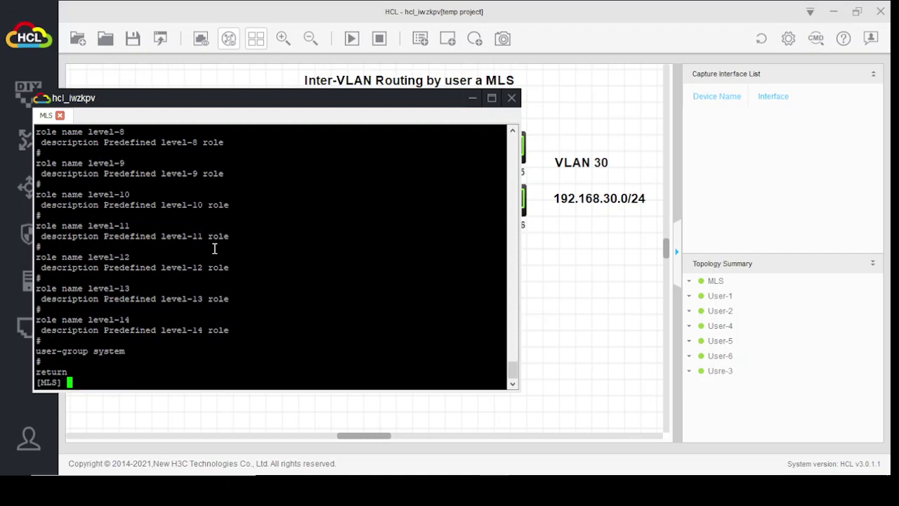
pyautogui.click(472, 98)
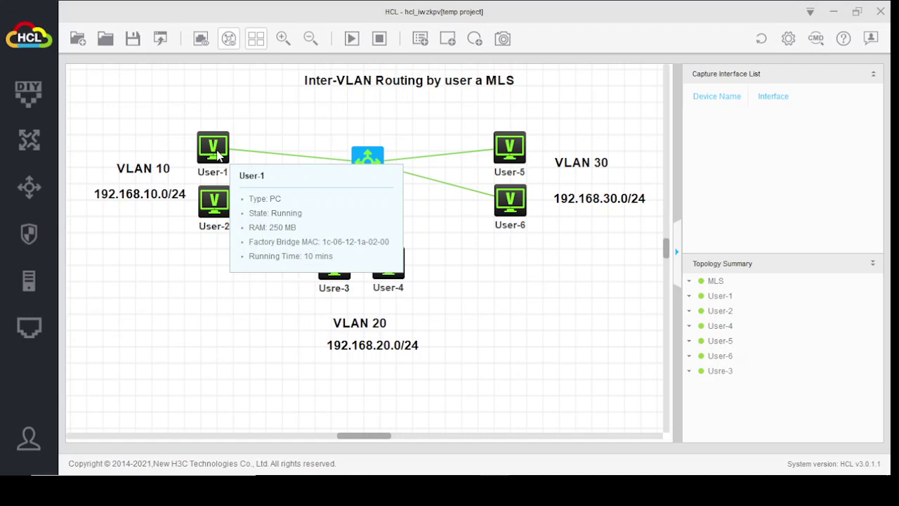
# Step: Correct the last digit of User-2's static IPv4 address so it differs from User-1's, apply it and close the configuration
pyautogui.rightClick(219, 206)
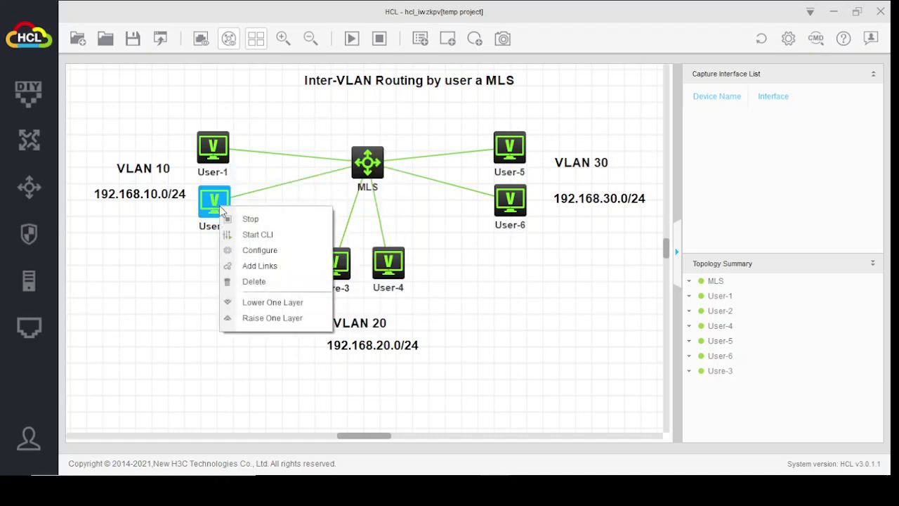
pyautogui.click(261, 252)
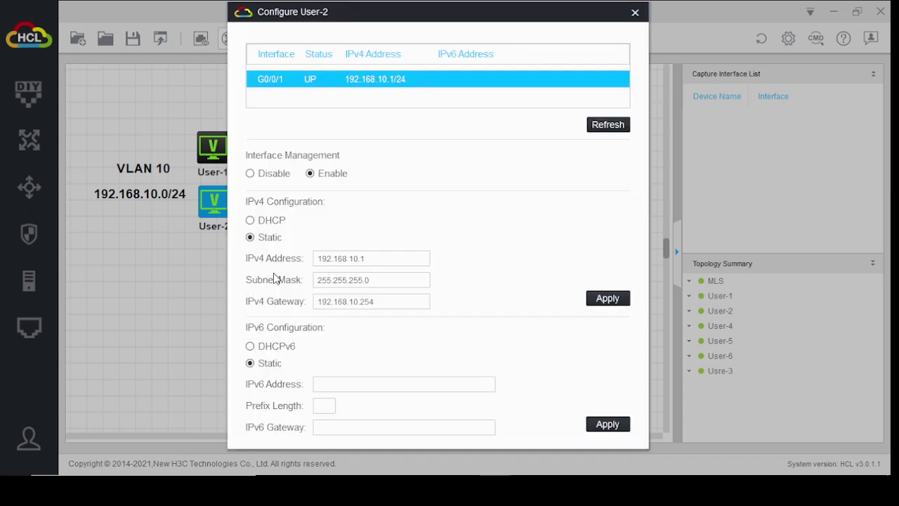
pyautogui.click(380, 260)
pyautogui.press('BackSpace')
pyautogui.click(607, 298)
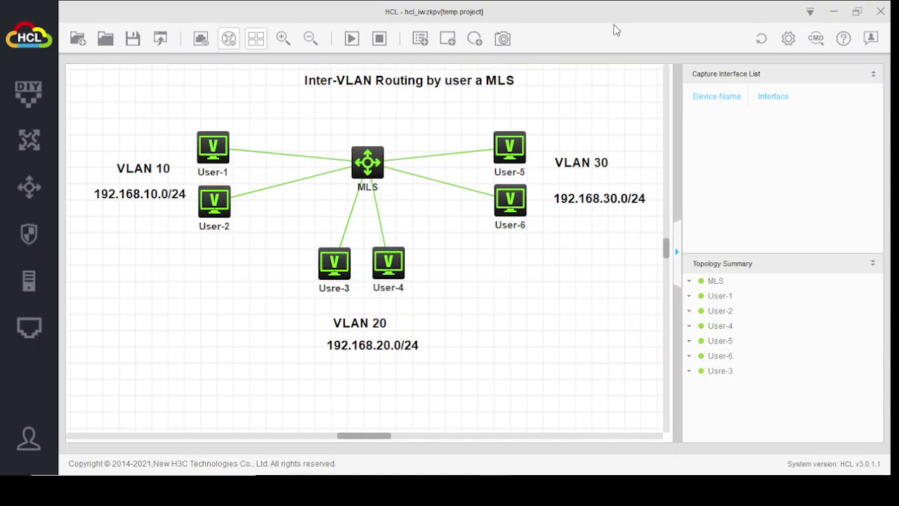
pyautogui.click(635, 12)
# Step: Open User-1's command-line console and ping 192.168.10.2 to test connectivity within VLAN 10
pyautogui.rightClick(218, 141)
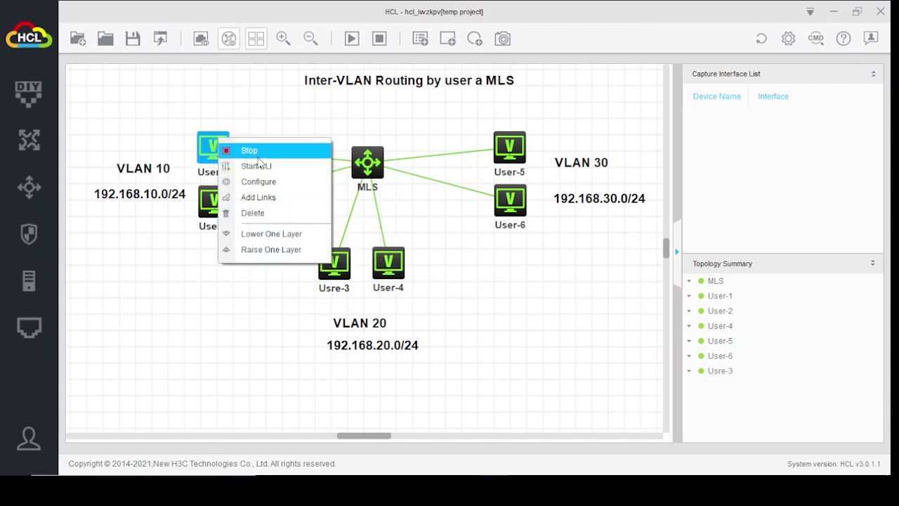
pyautogui.click(257, 168)
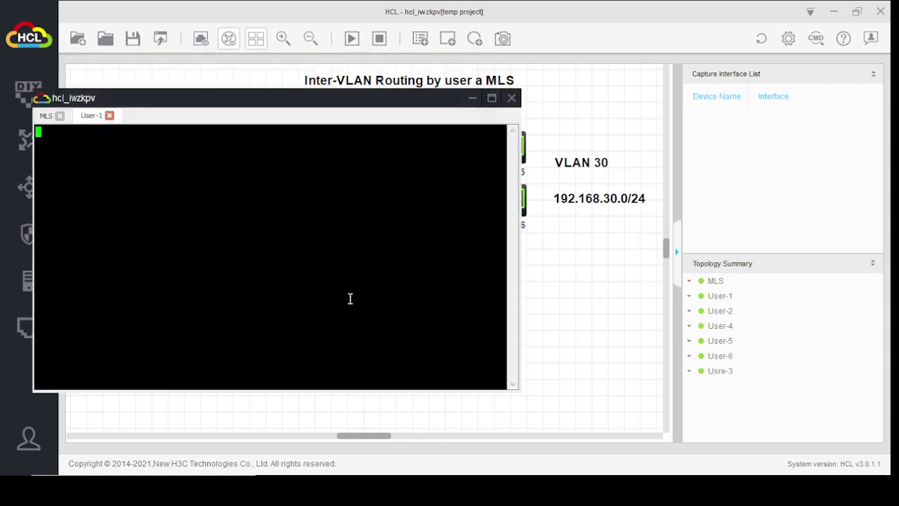
pyautogui.press('Return')
pyautogui.press('Return')
pyautogui.press('Return')
pyautogui.write('pi')
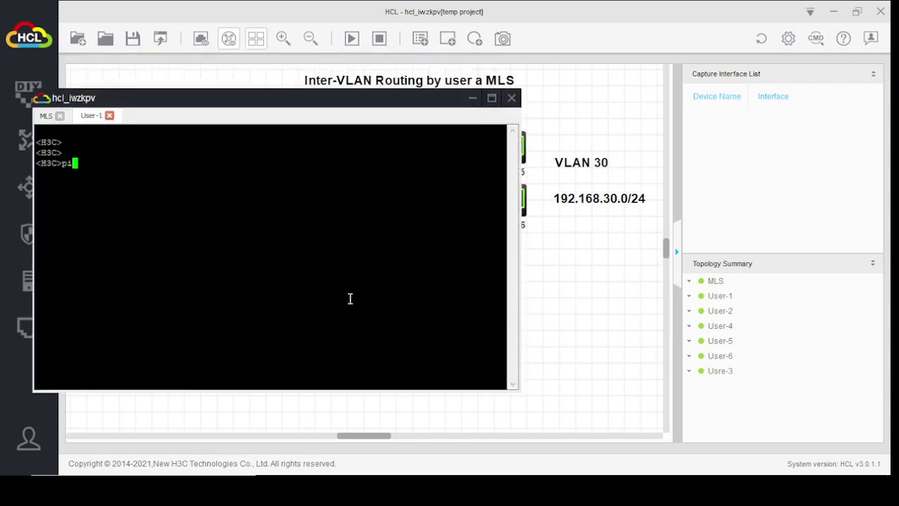
pyautogui.write('ng 192.168.10.2')
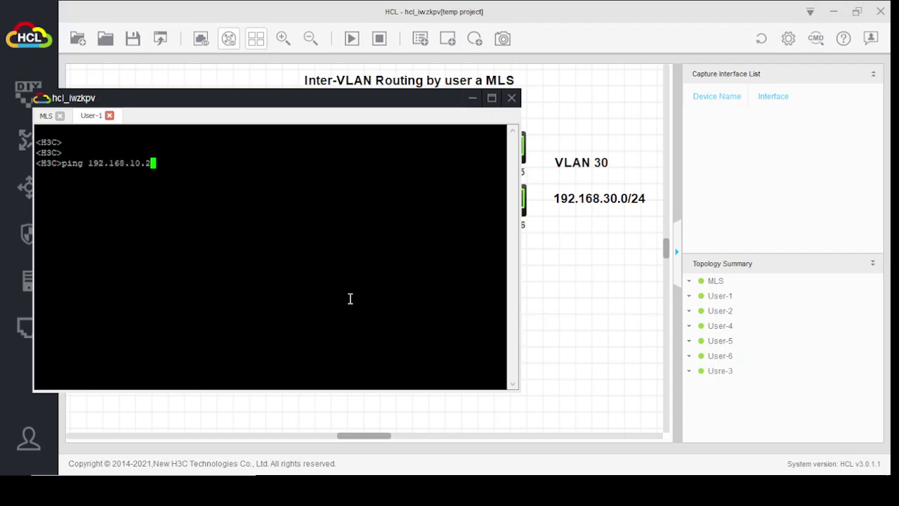
pyautogui.press('Return')
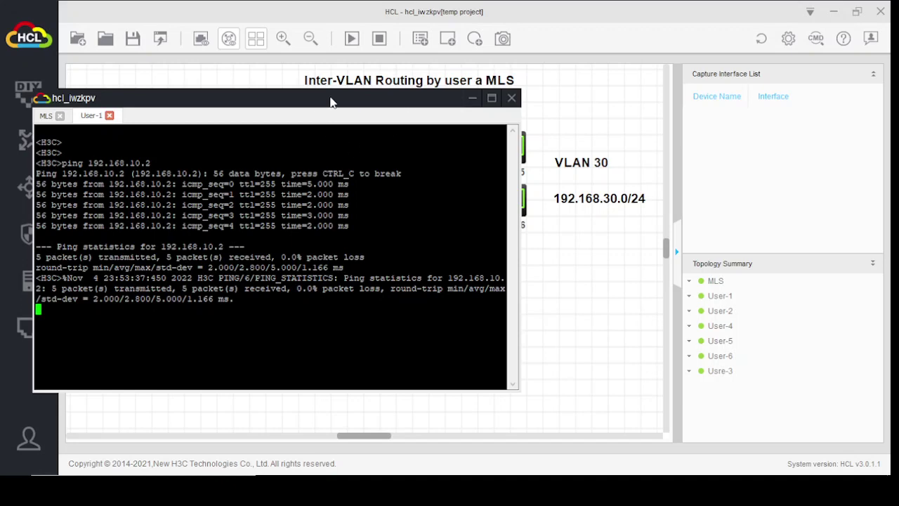
# Step: Move the console off the VLAN 10 devices, ping 192.168.20.1 from User-1 to test routing to VLAN 20, and minimize the console
pyautogui.moveTo(333, 100); pyautogui.dragTo(695, 75)
pyautogui.click(616, 289)
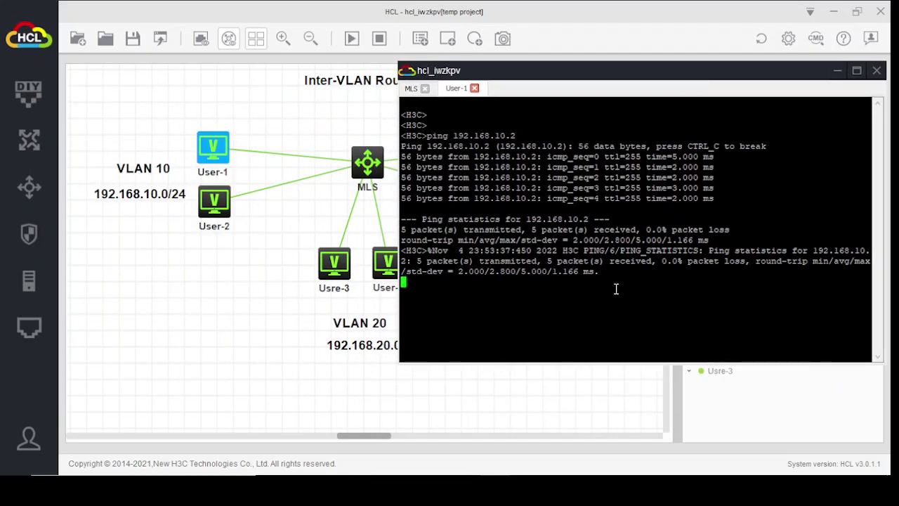
pyautogui.press('Return')
pyautogui.press('Return')
pyautogui.press('Return')
pyautogui.press('Return')
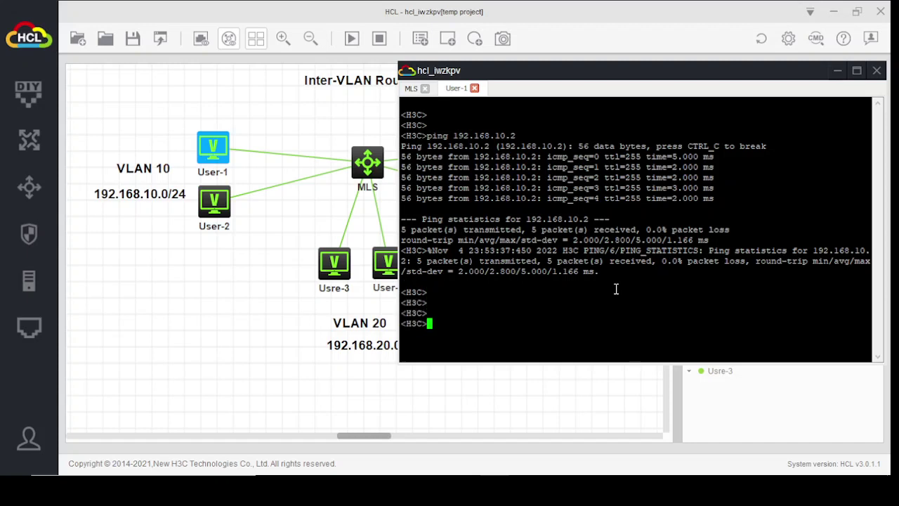
pyautogui.write('ping 192.168.20.1')
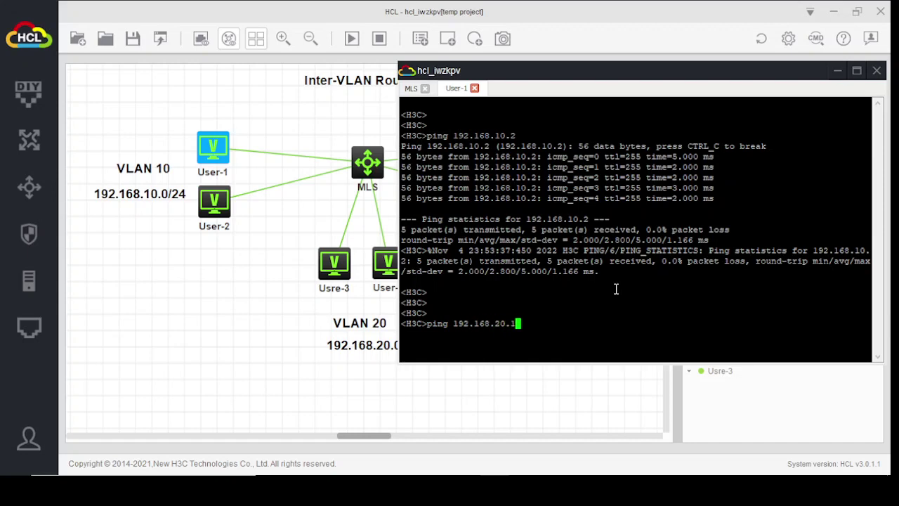
pyautogui.press('Return')
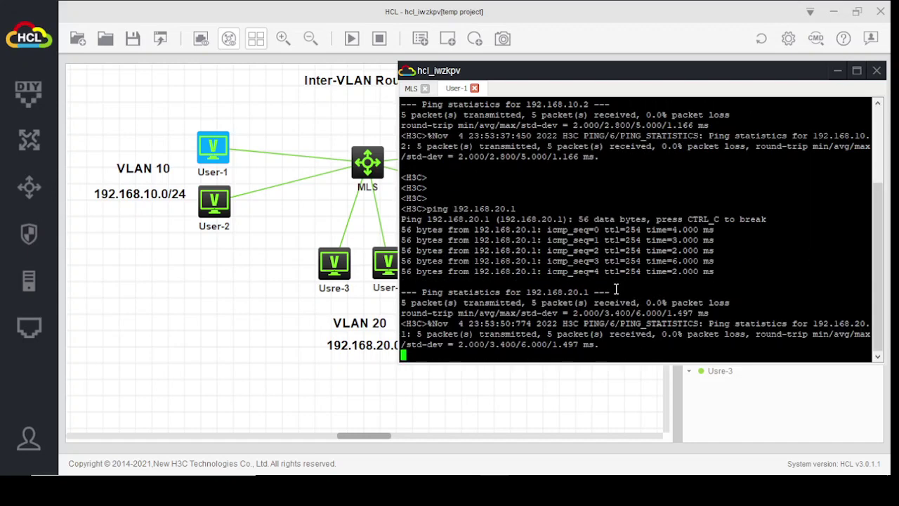
pyautogui.click(836, 71)
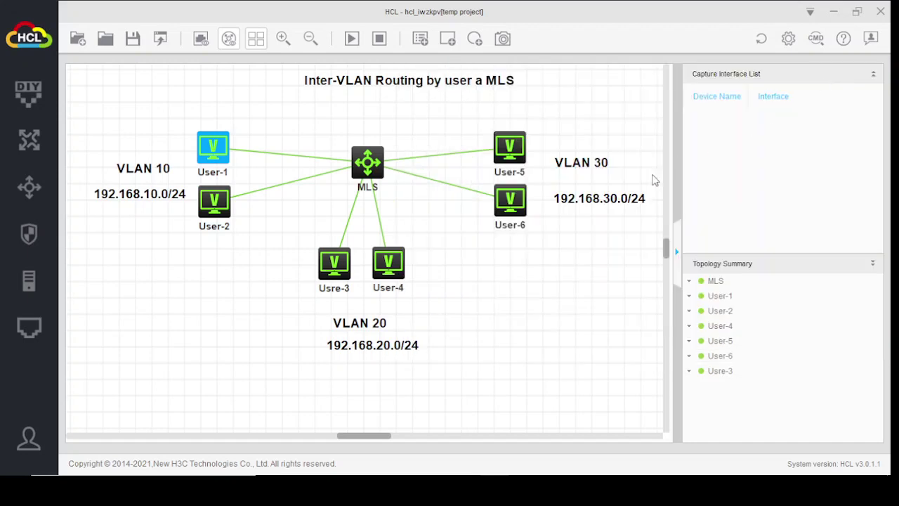
# Step: Reopen User-1's console, ping 192.168.30.1 to test routing to VLAN 30, and minimize the console
pyautogui.doubleClick(218, 162)
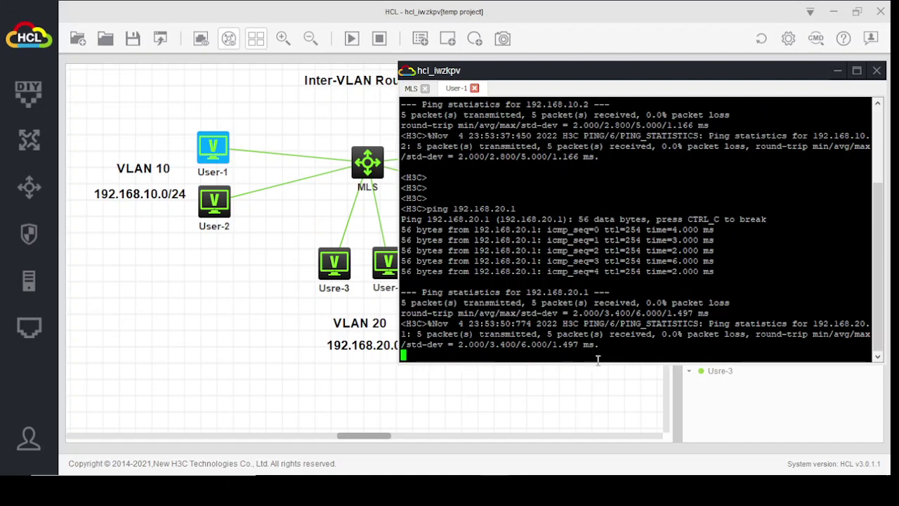
pyautogui.press('Return')
pyautogui.press('Return')
pyautogui.press('Return')
pyautogui.press('Return')
pyautogui.press('Up')
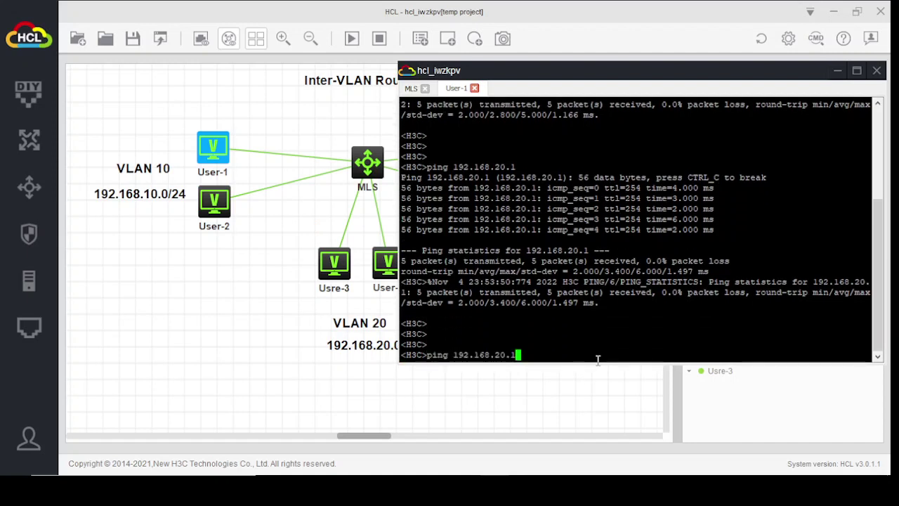
pyautogui.press('BackSpace')
pyautogui.press('BackSpace')
pyautogui.press('BackSpace')
pyautogui.press('BackSpace')
pyautogui.write('30.1')
pyautogui.press('Return')
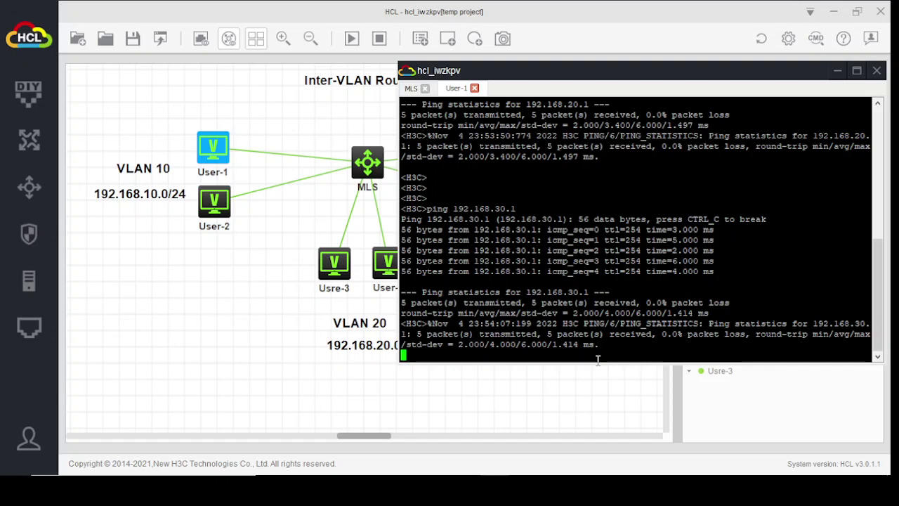
pyautogui.click(838, 71)
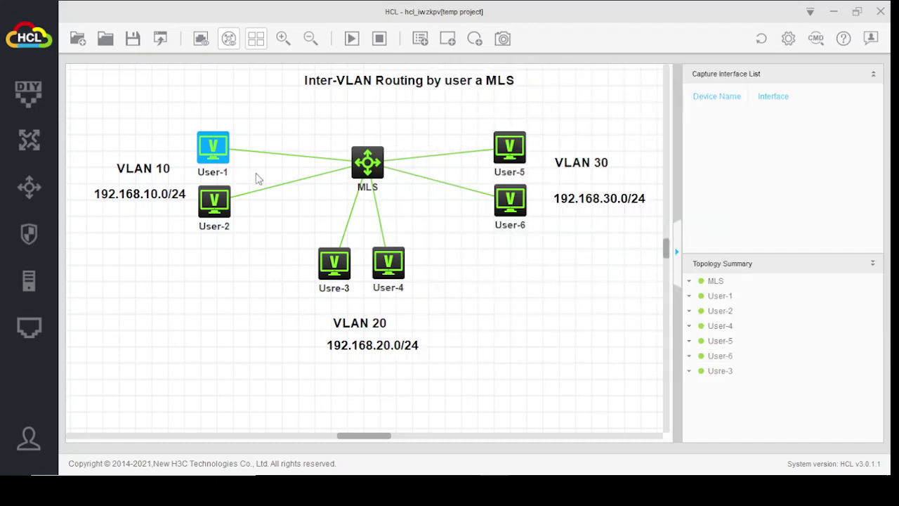